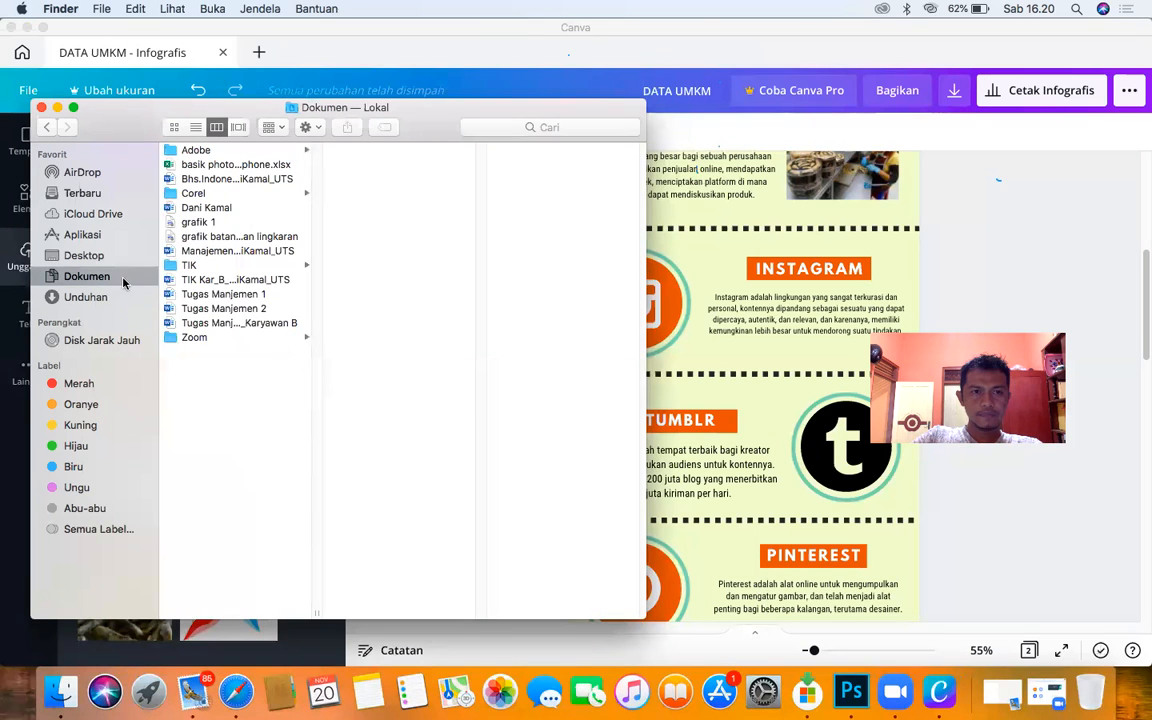
Step: Check the Unduhan folder for the exported infographic file, and close the file browser window
click(90, 297)
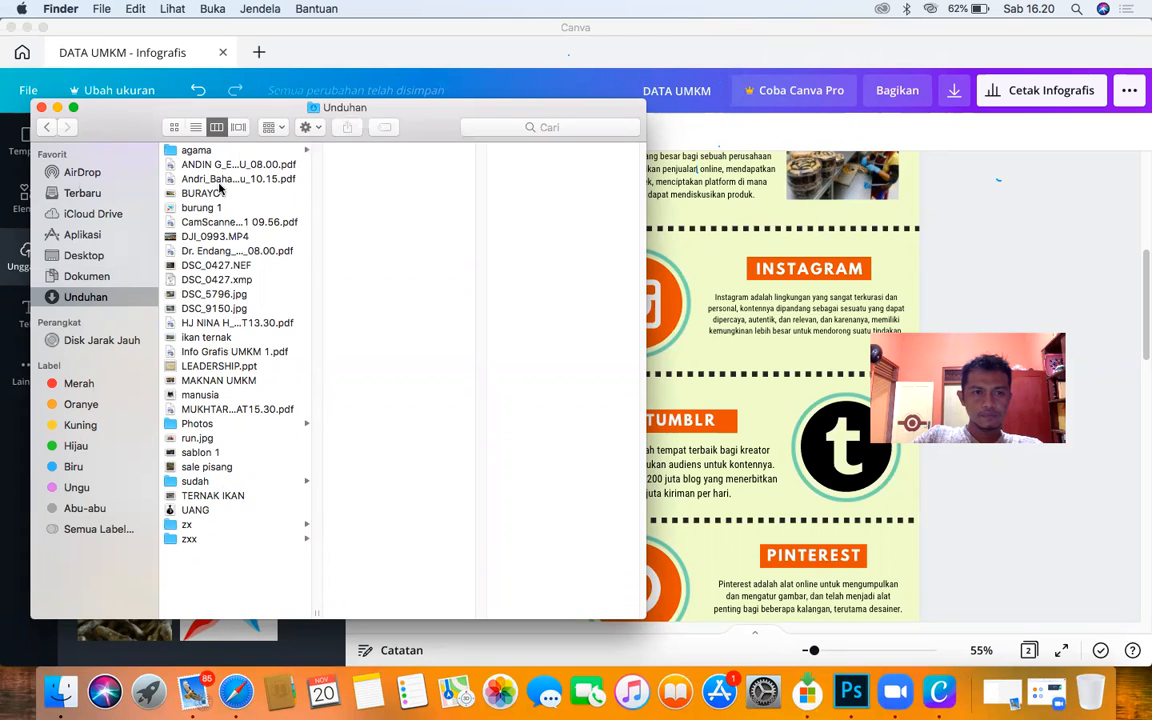
click(41, 106)
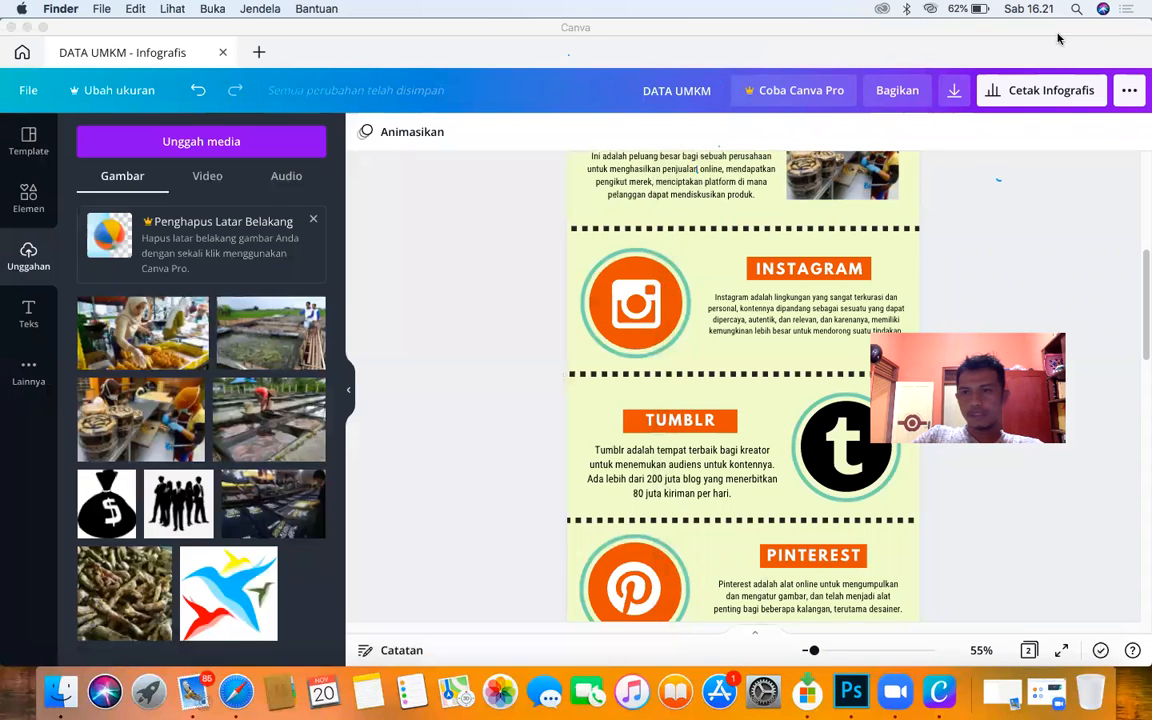
Step: Download all pages of the DATA UMKM infographic as a Cetak PDF file
click(955, 92)
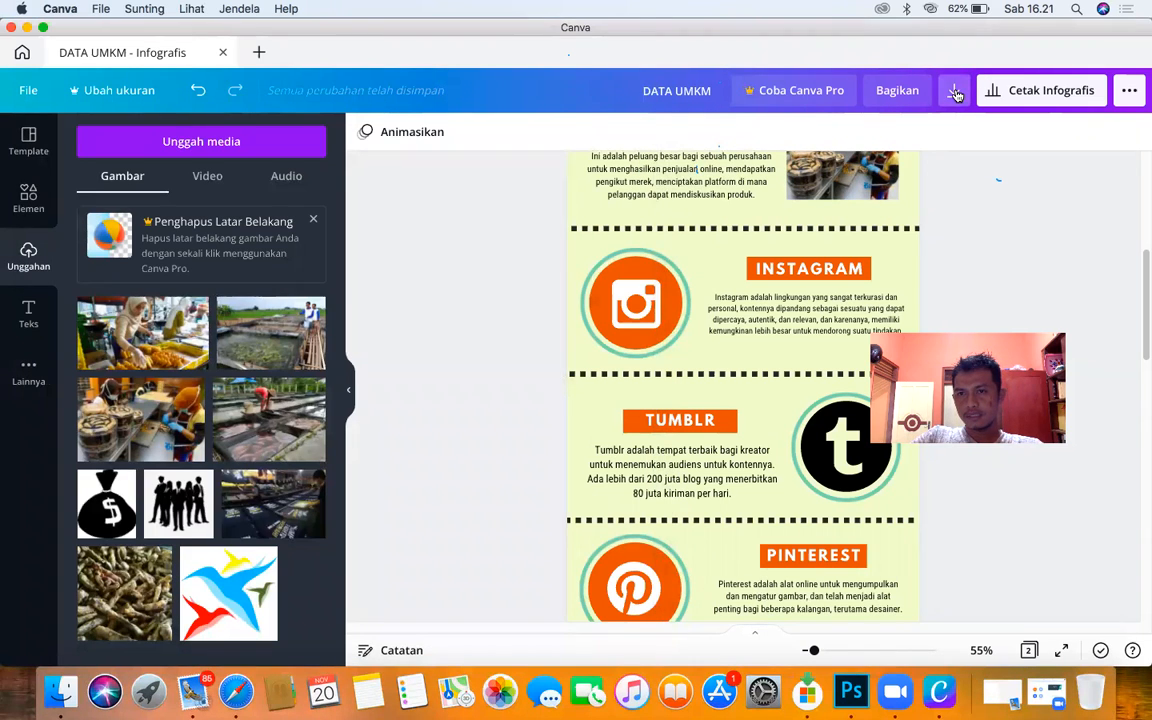
click(955, 92)
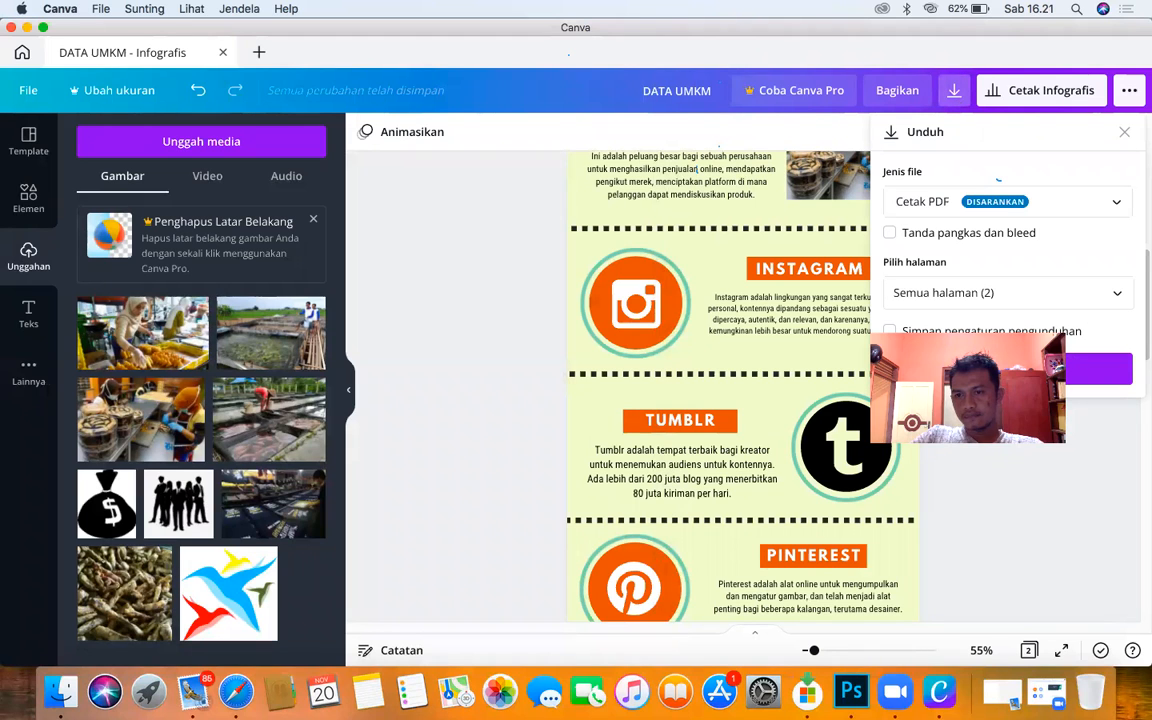
click(1040, 372)
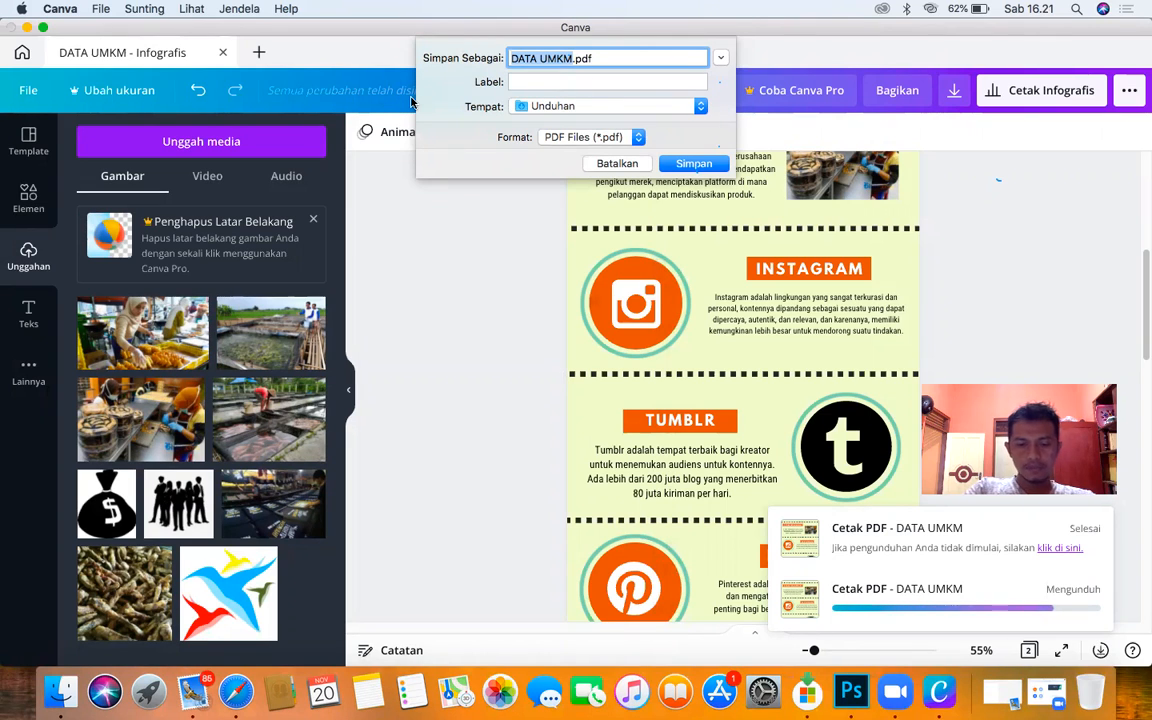
Step: Save the PDF as "UMKM infografis .pdf" in the Unduhan folder and dismiss the download confirmation
text(UM)
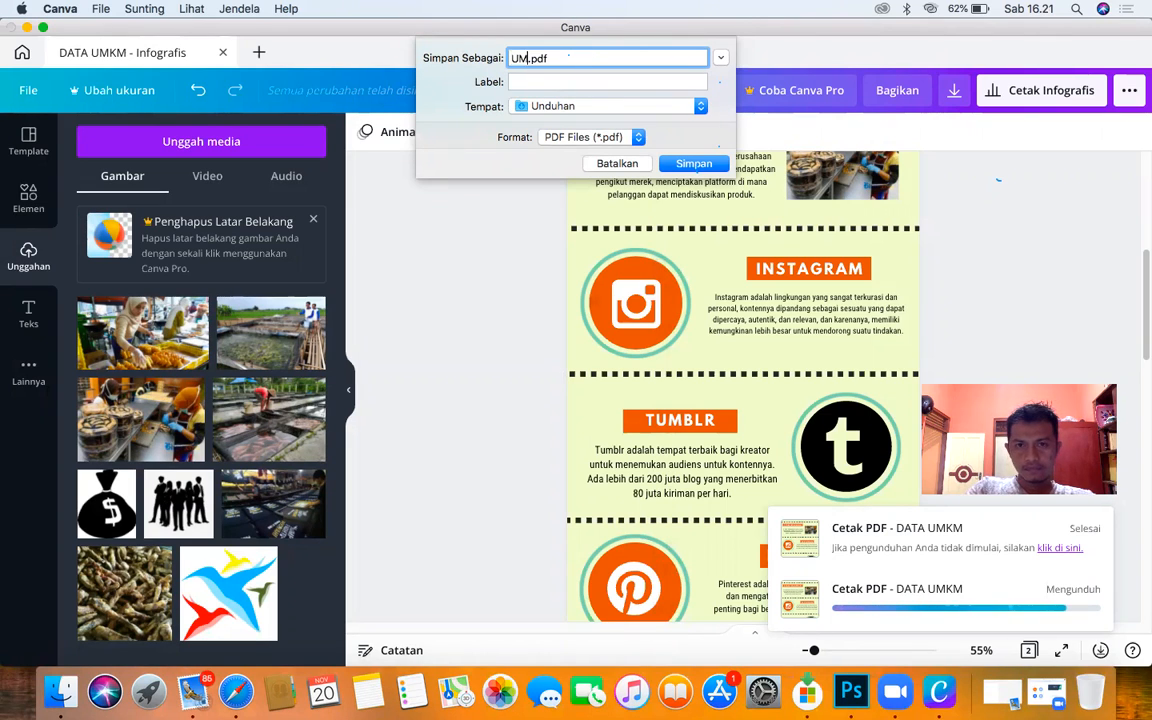
text(KM)
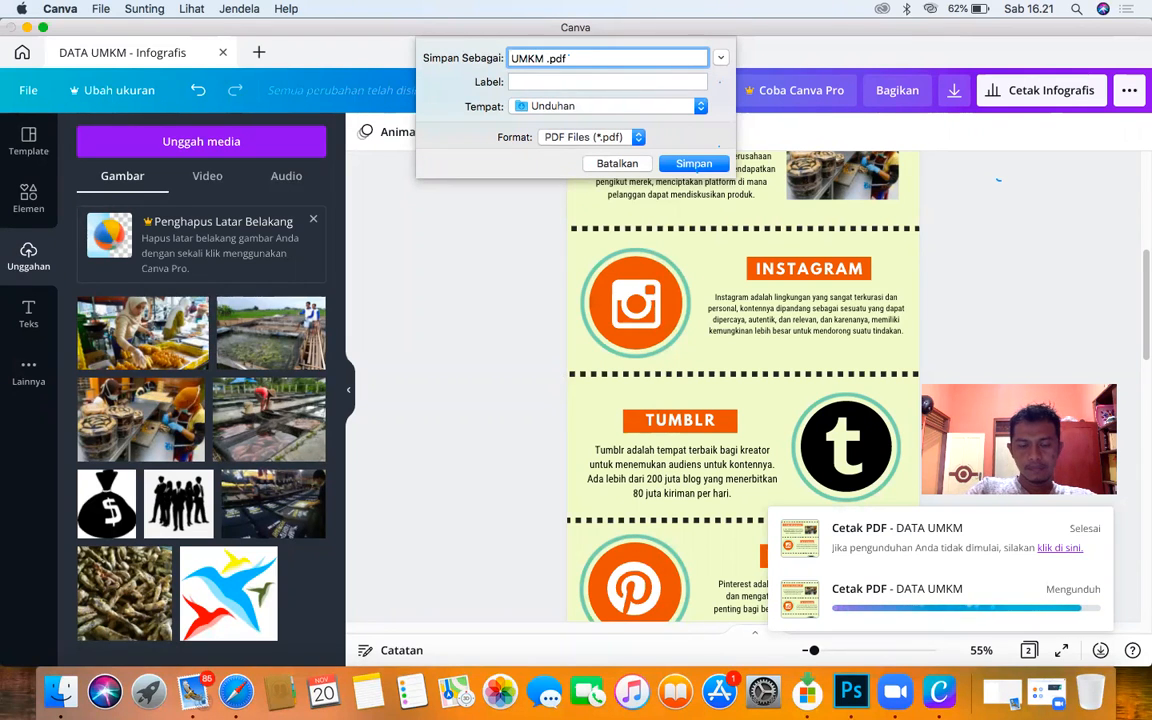
text( infograf)
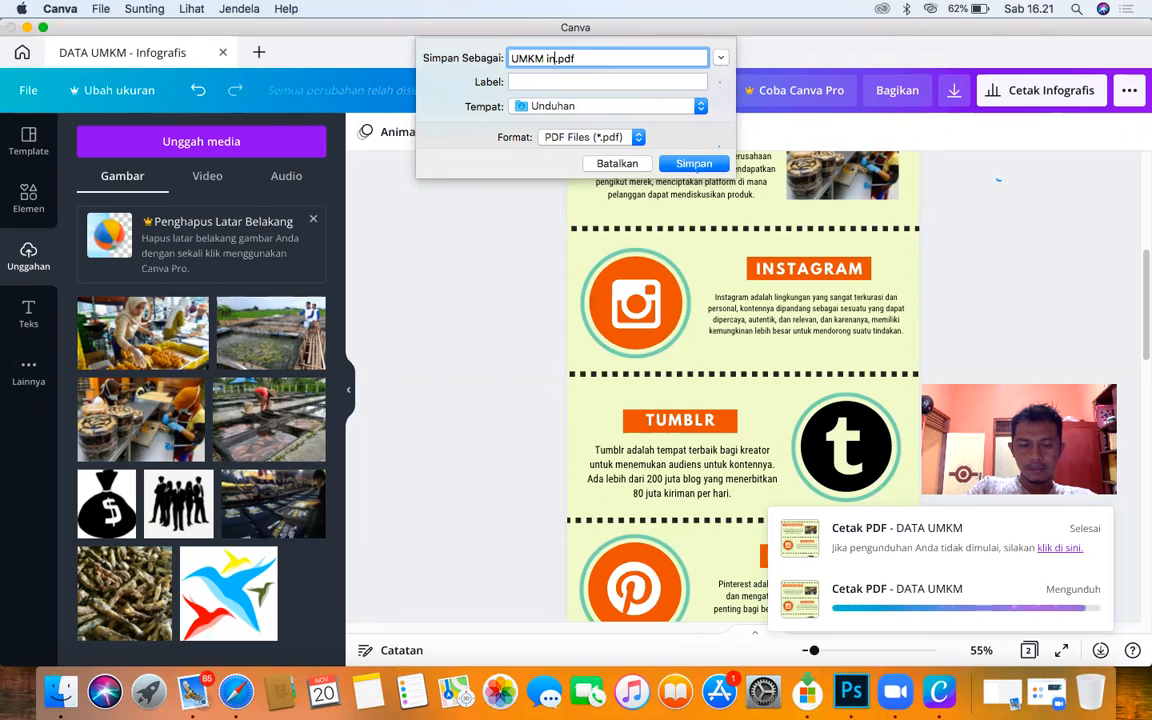
text(is)
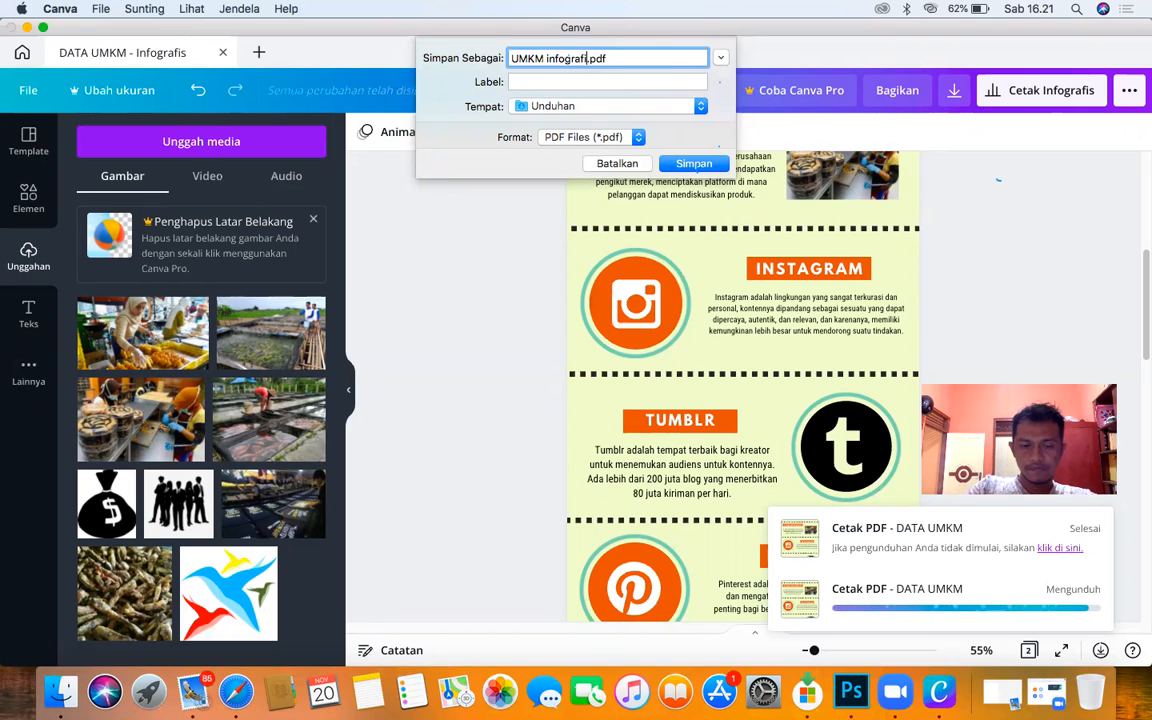
click(640, 107)
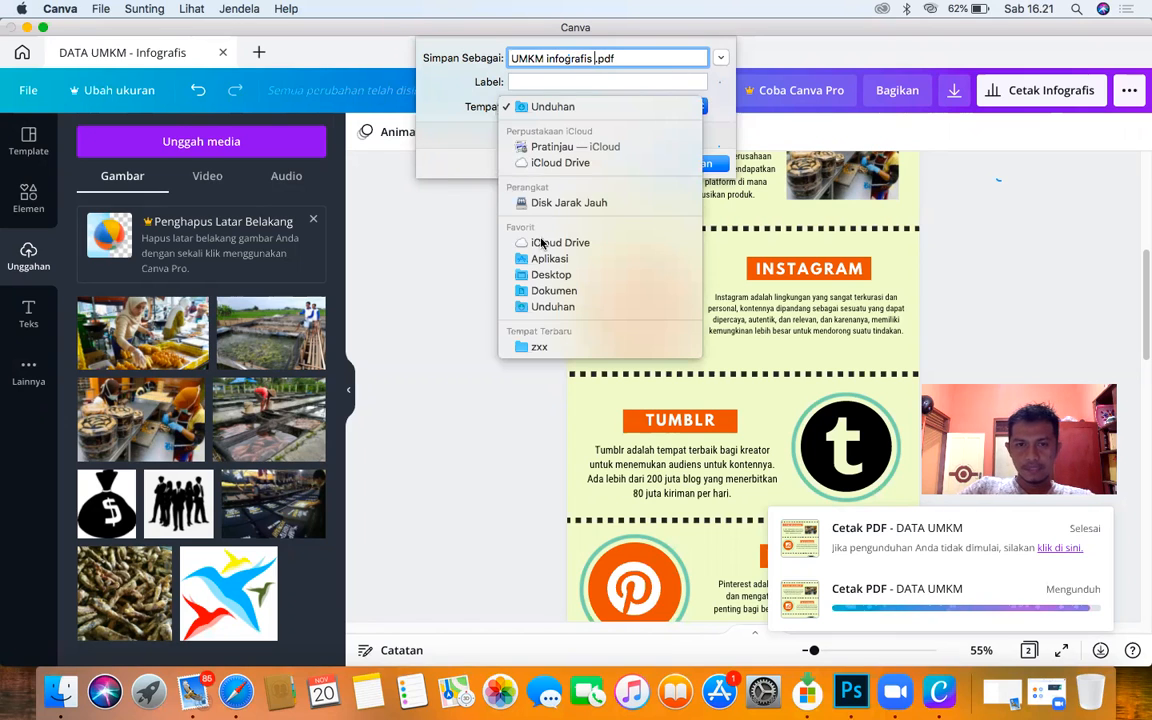
click(560, 106)
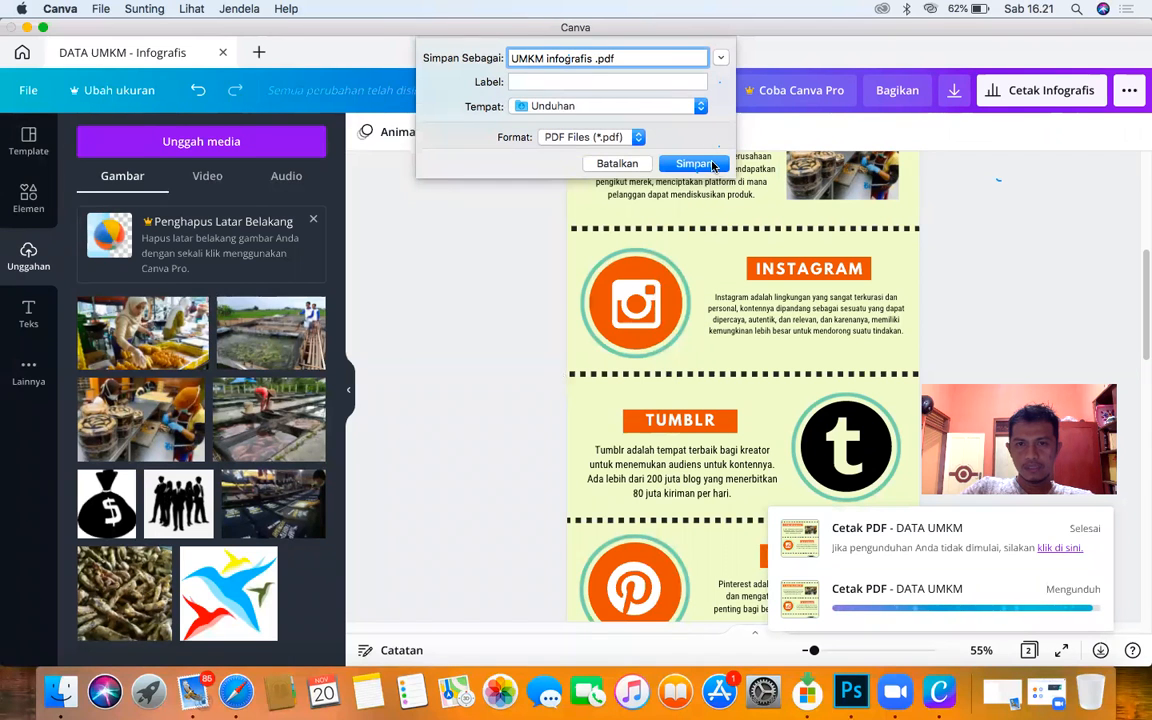
click(710, 164)
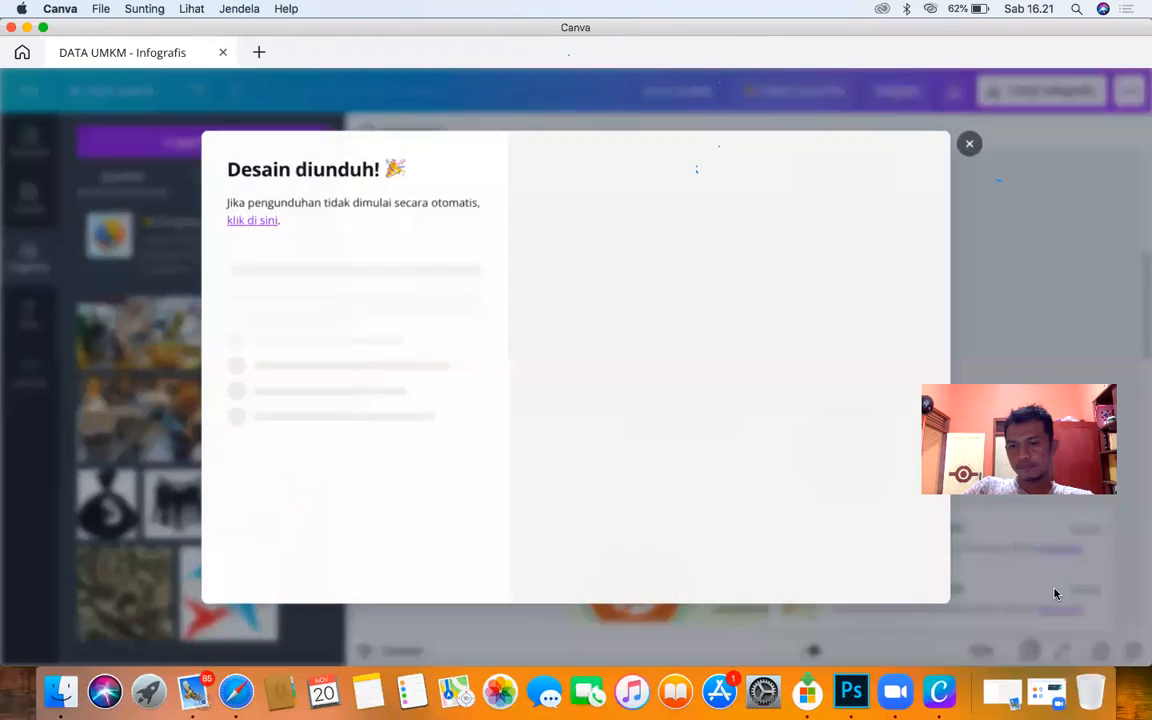
click(969, 143)
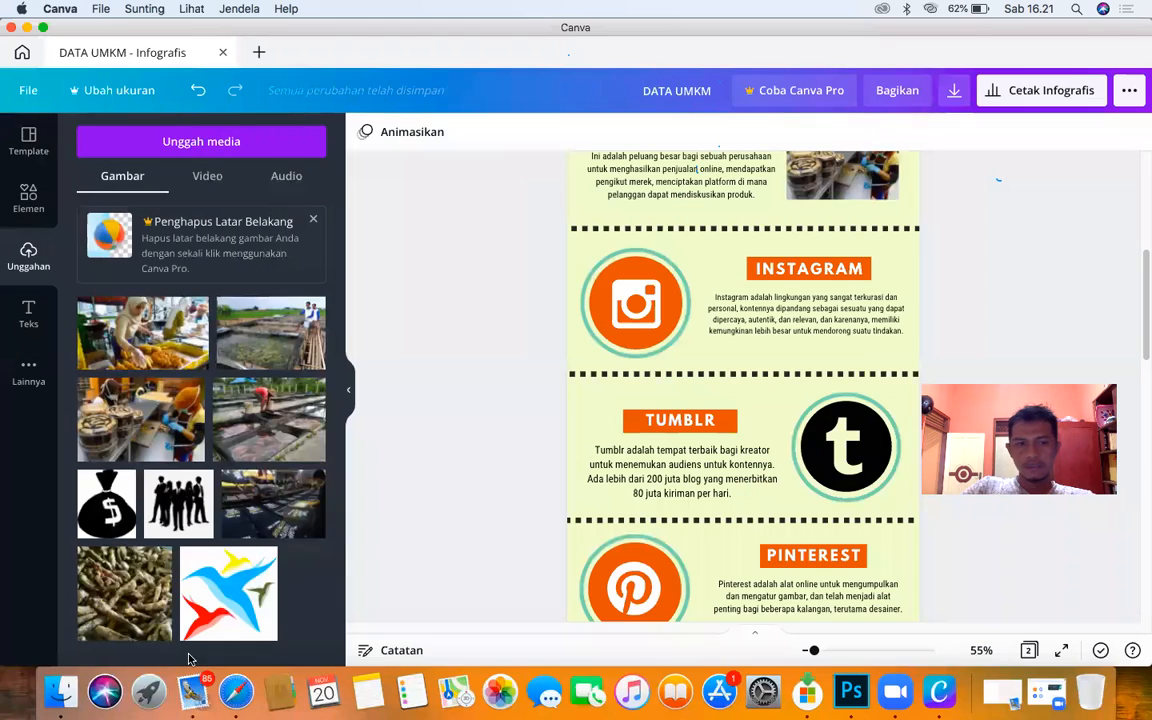
Step: Open "UMKM infografis .pdf" from the Unduhan folder, review its first page down to the footer, and put the viewing windows away
click(67, 690)
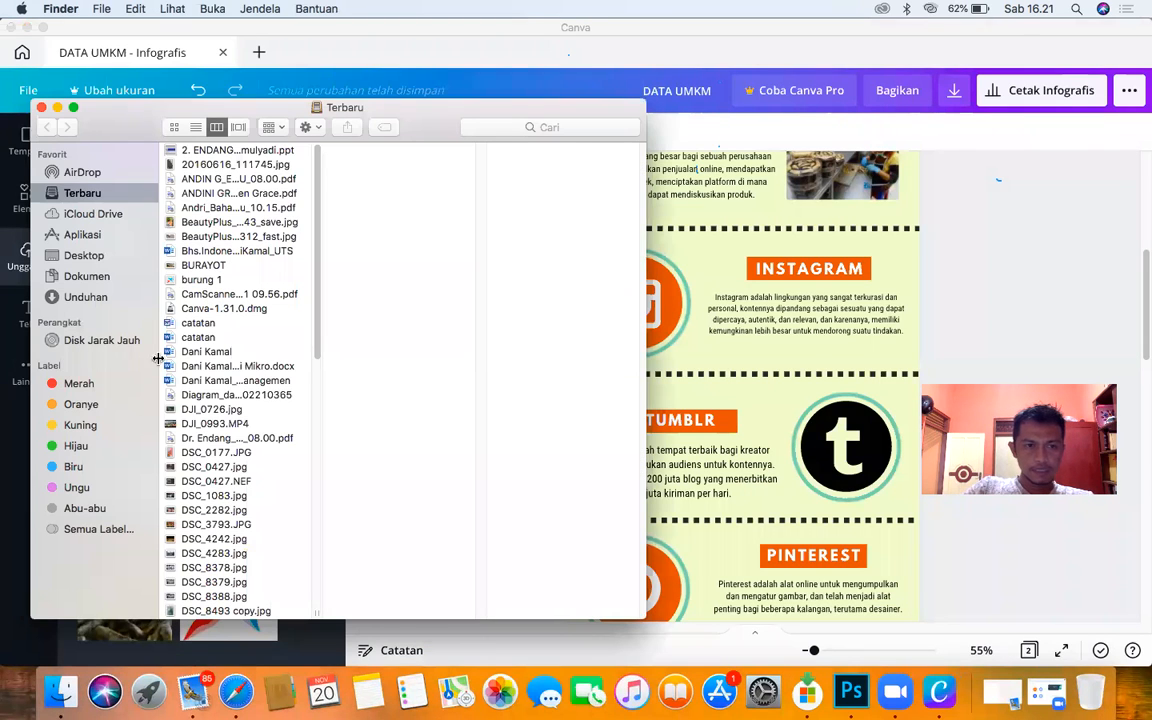
click(100, 296)
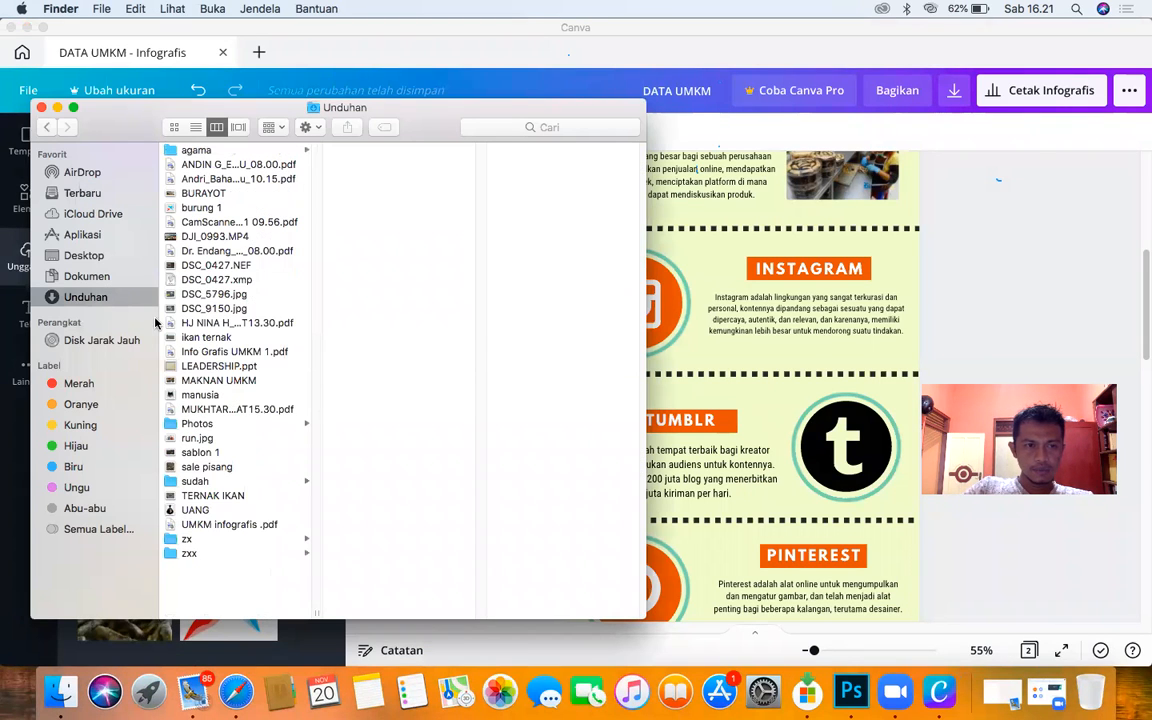
click(228, 524)
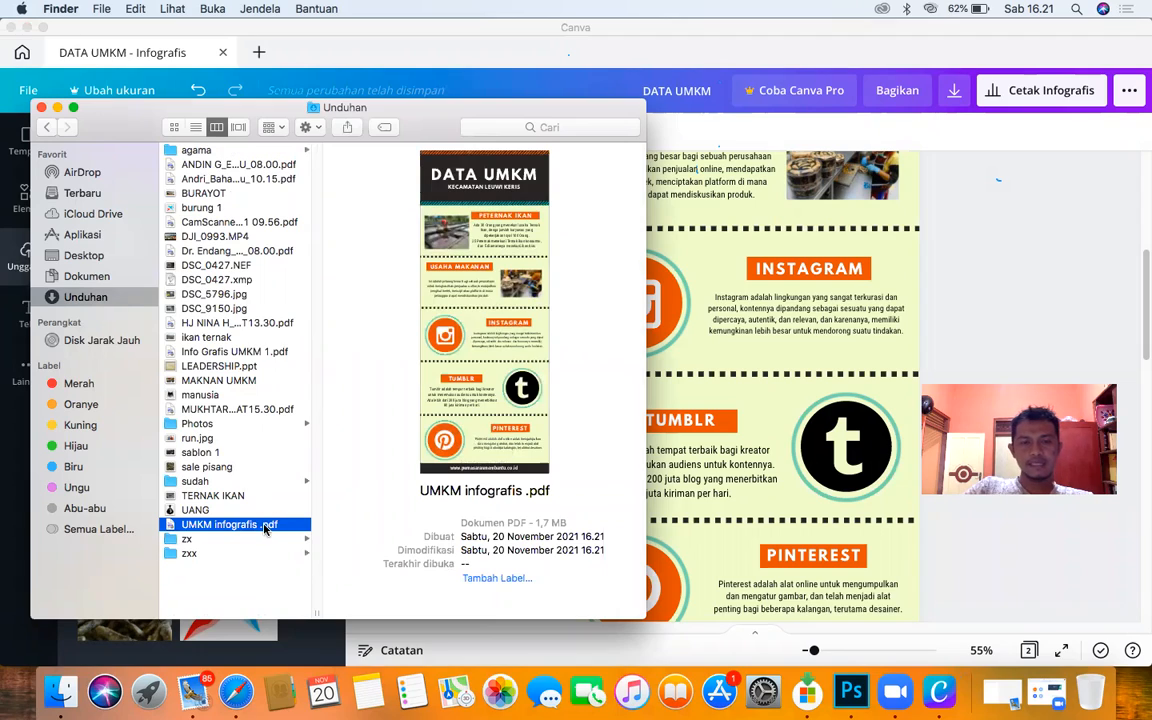
double_click(265, 530)
scroll(308, 349, down, 3)
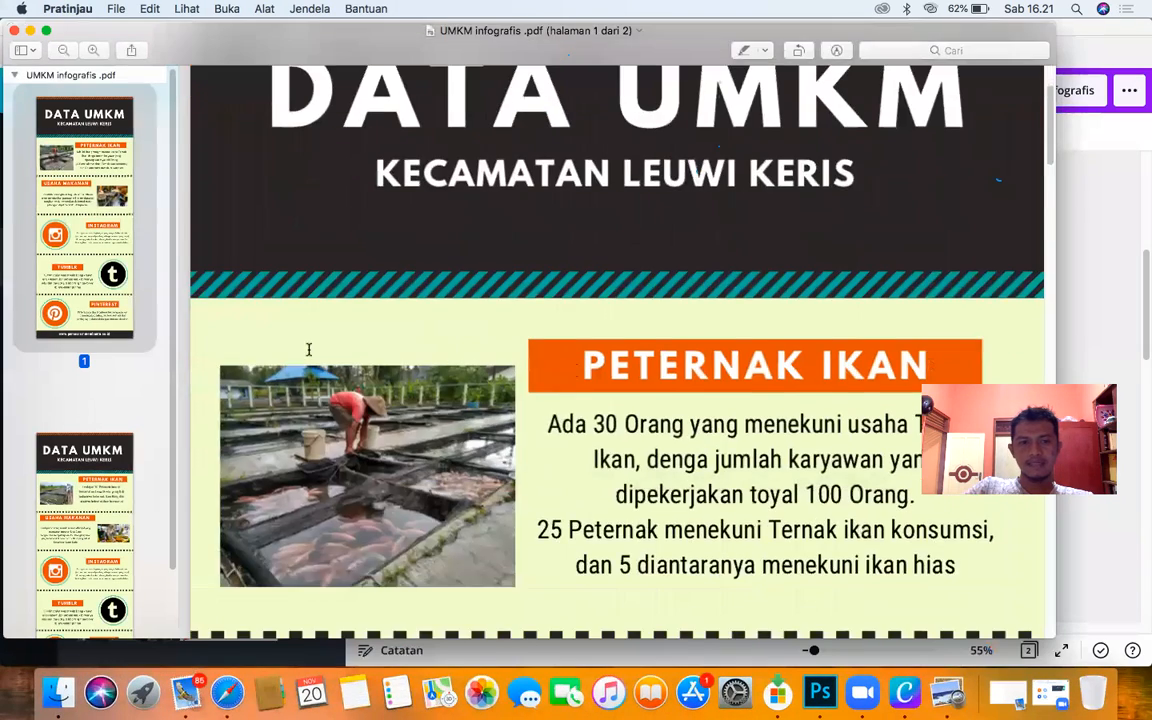
scroll(308, 349, down, 15)
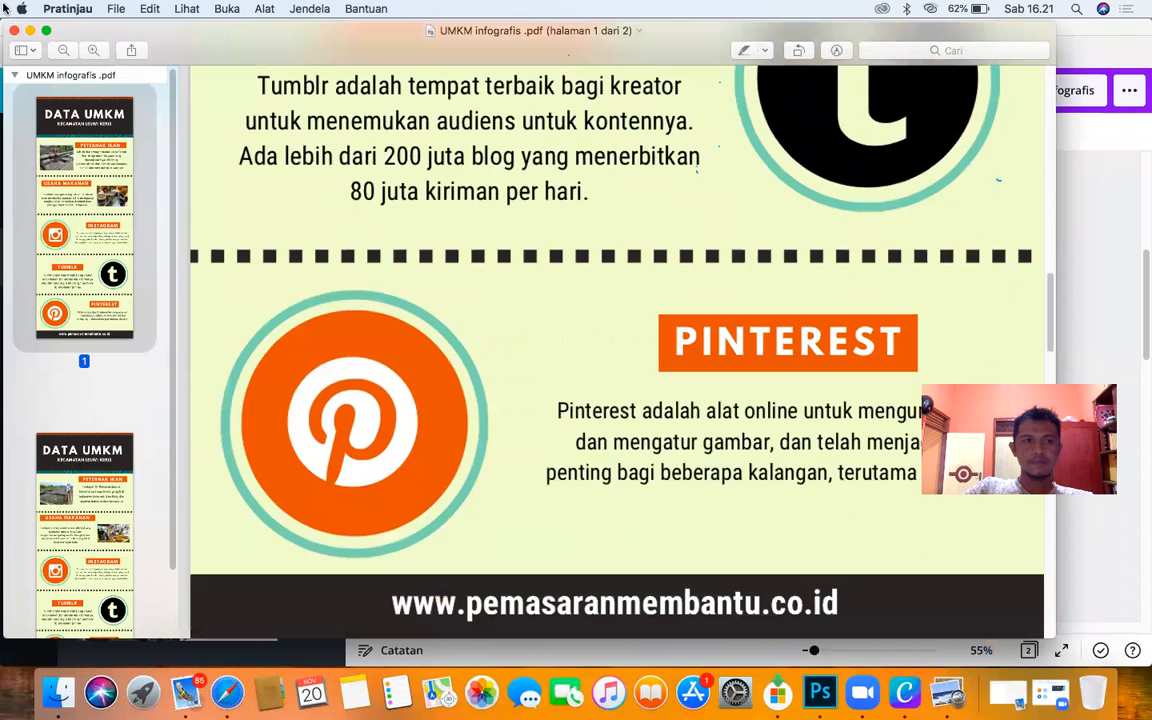
click(14, 30)
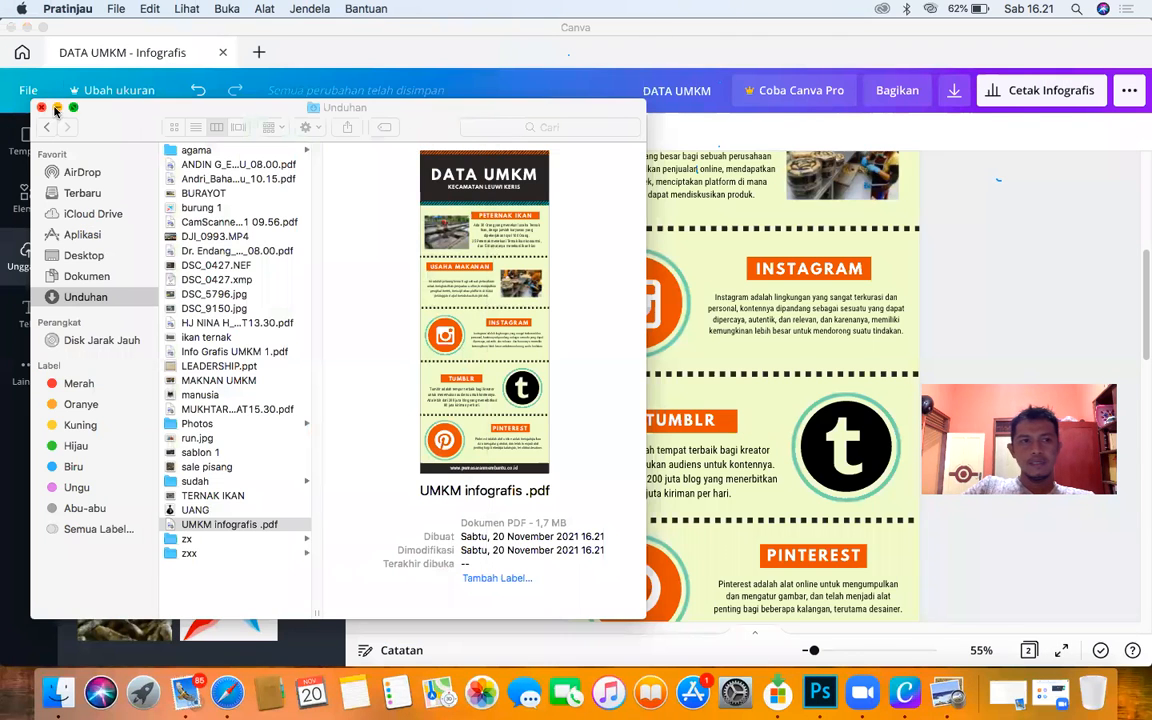
click(56, 108)
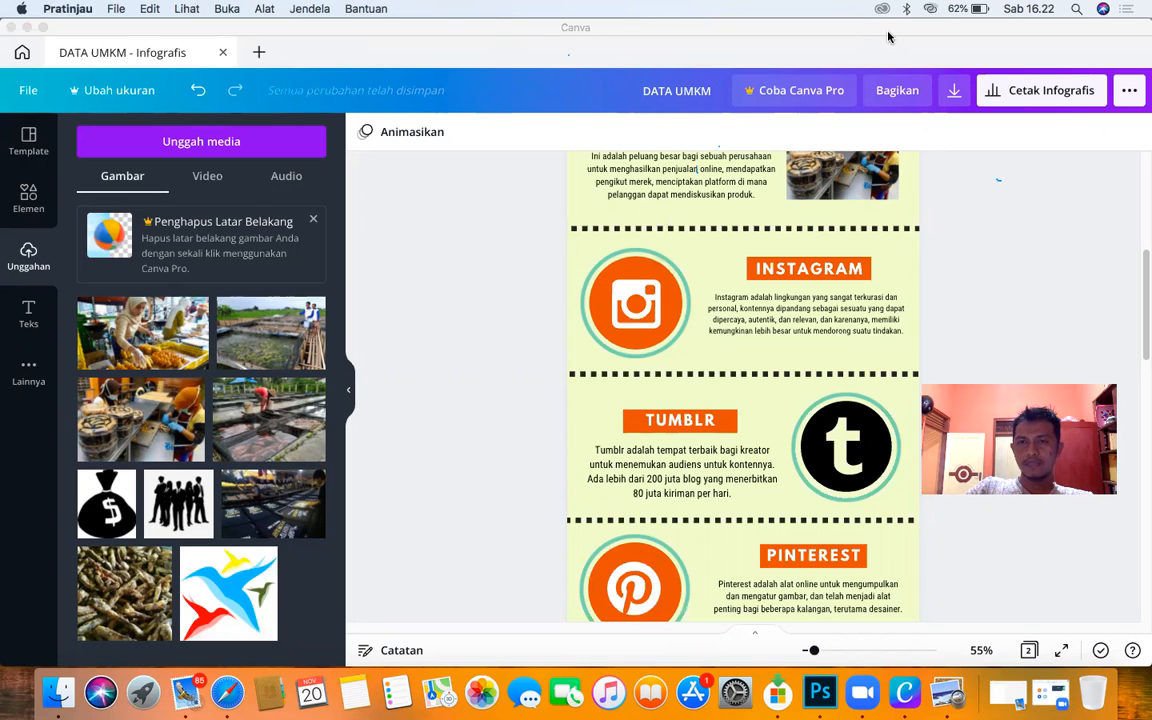
Step: Clear the remaining window from the desktop, switch to Microsoft Word and create a blank document
key(super+q)
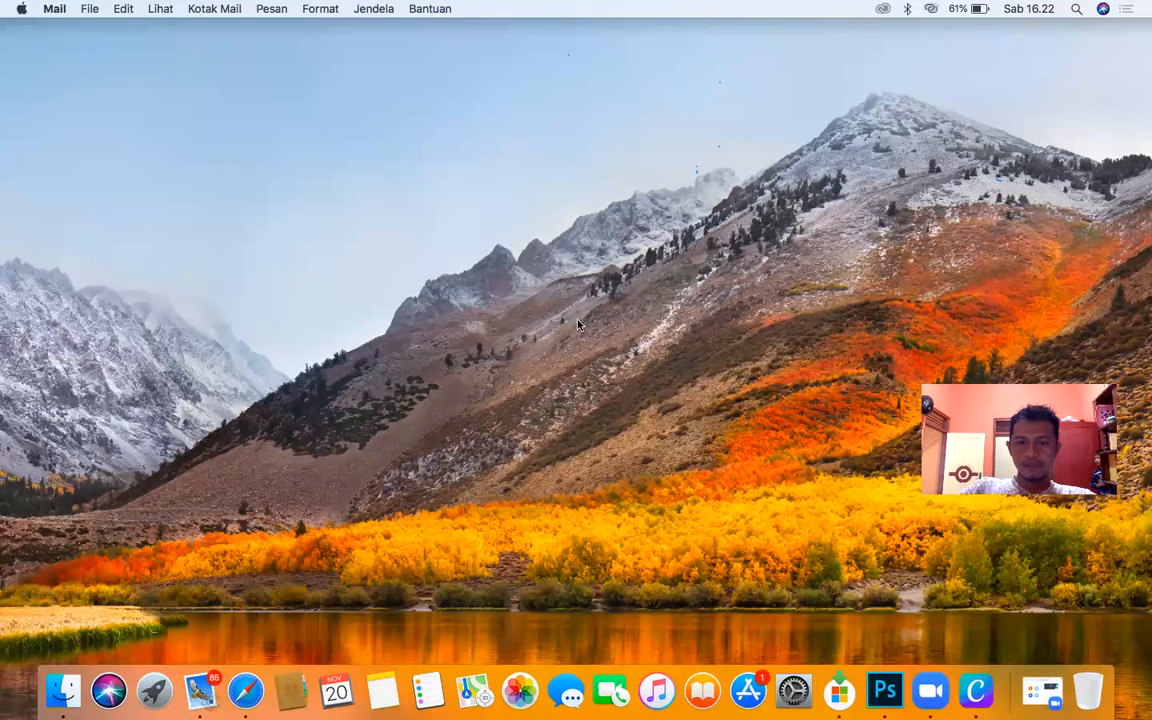
right_click(307, 444)
click(133, 400)
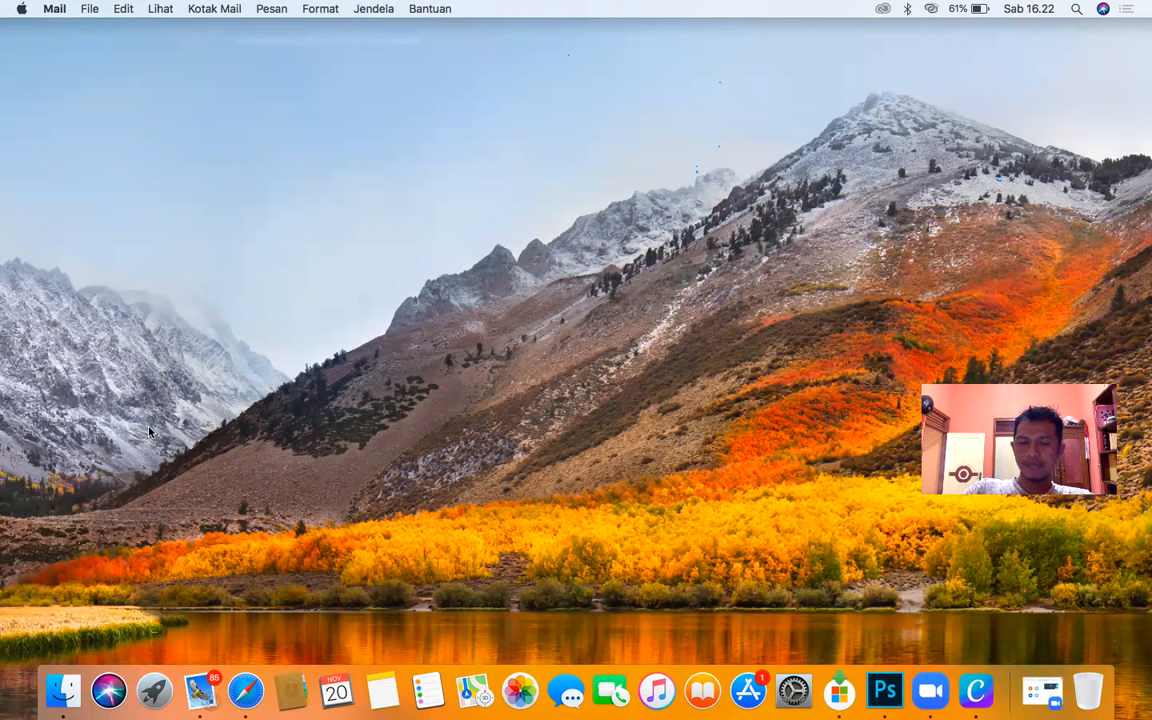
click(165, 698)
click(300, 551)
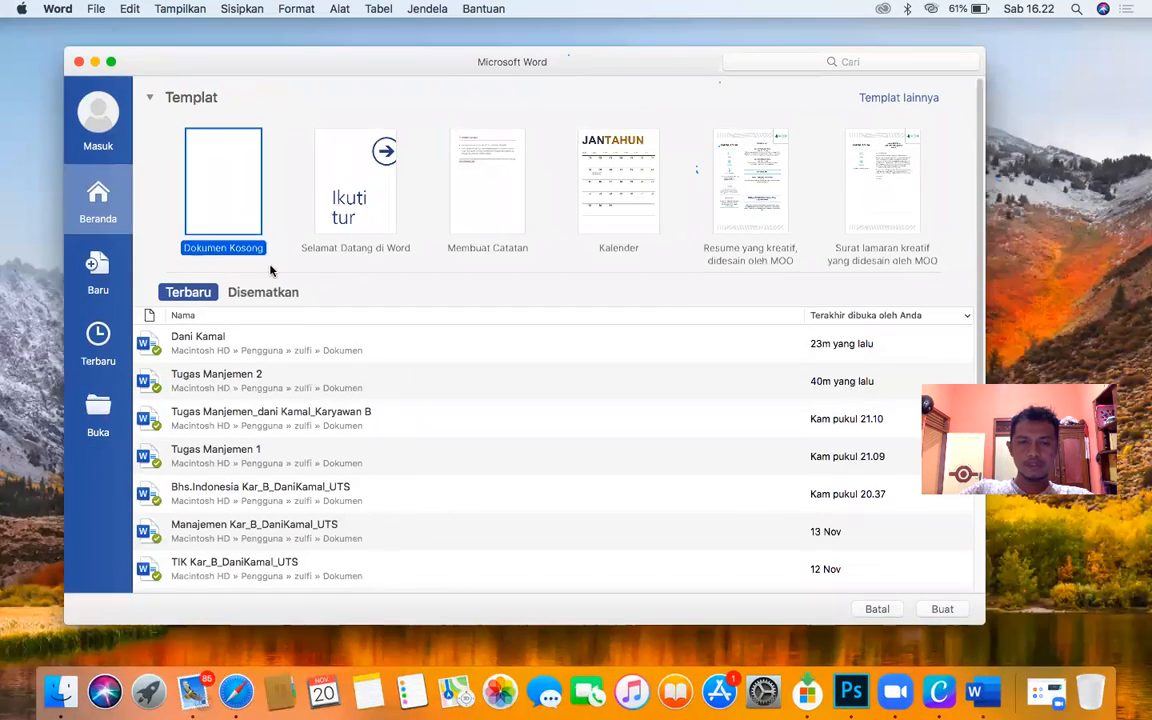
click(942, 608)
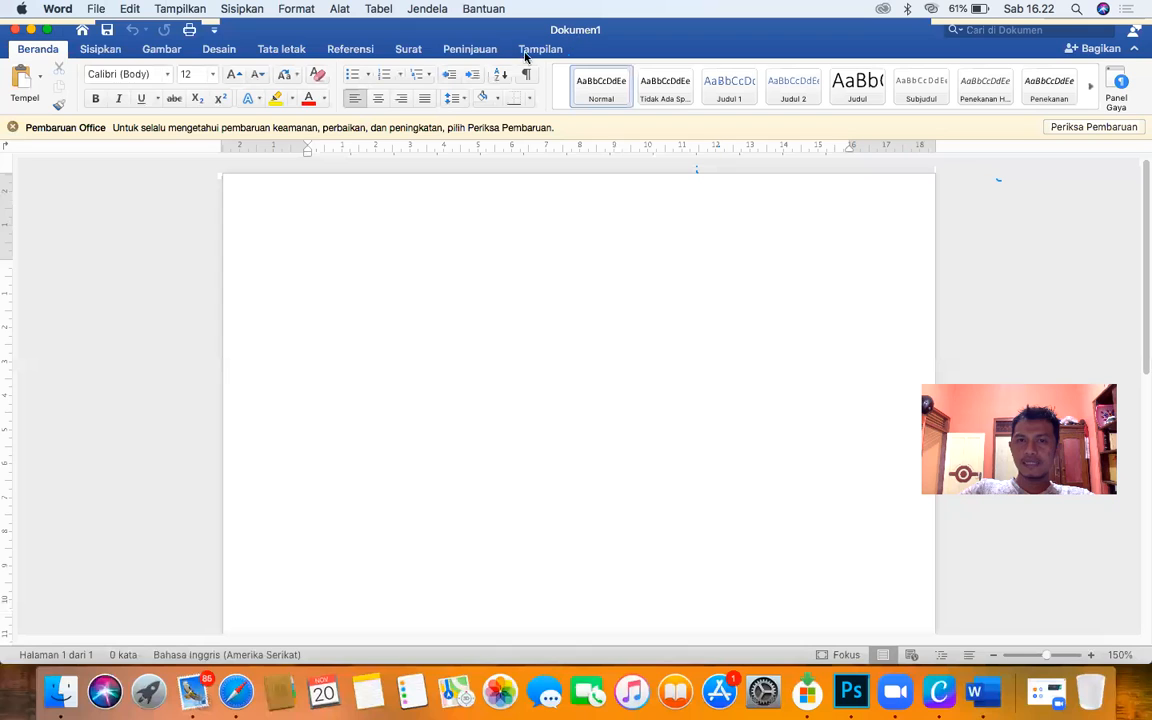
Step: Insert a 3-D pie chart (Pai 3-D) into the blank document
click(98, 50)
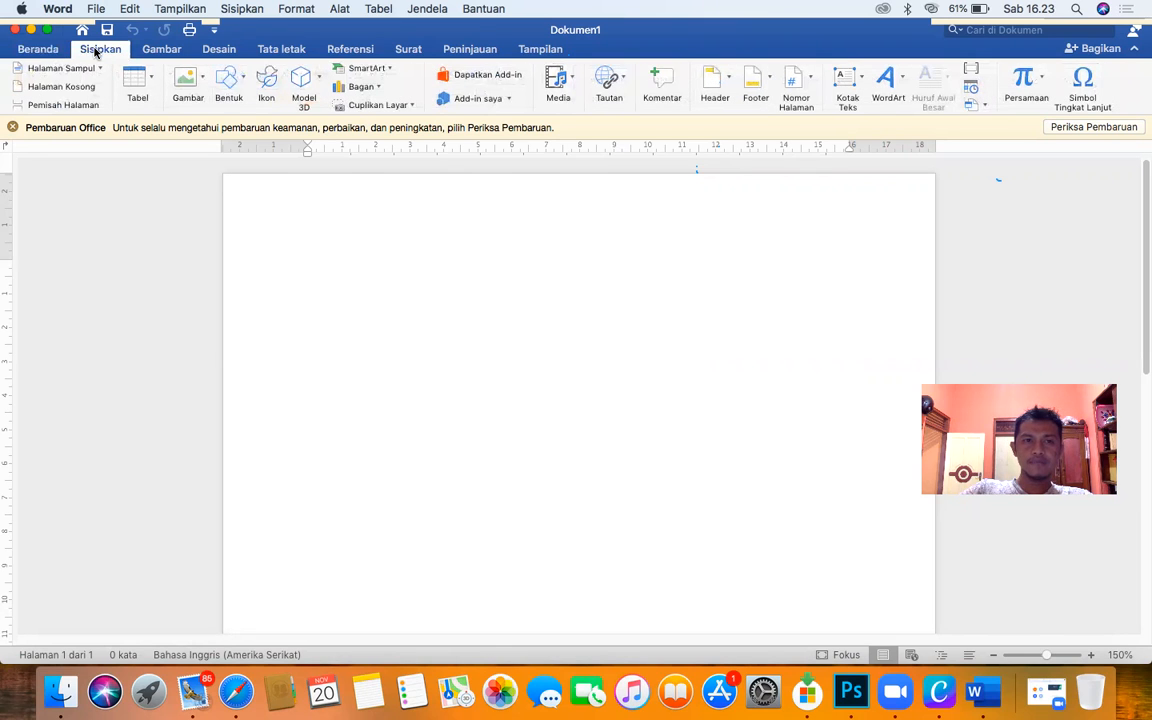
click(379, 89)
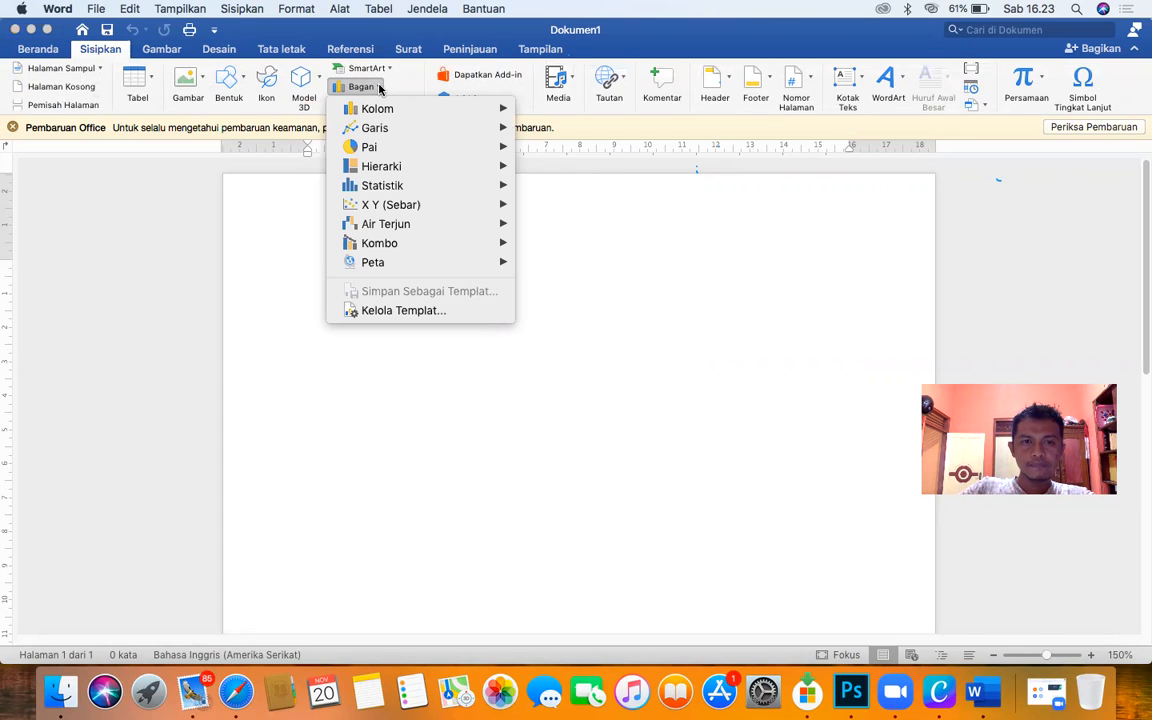
mouse_move(371, 152)
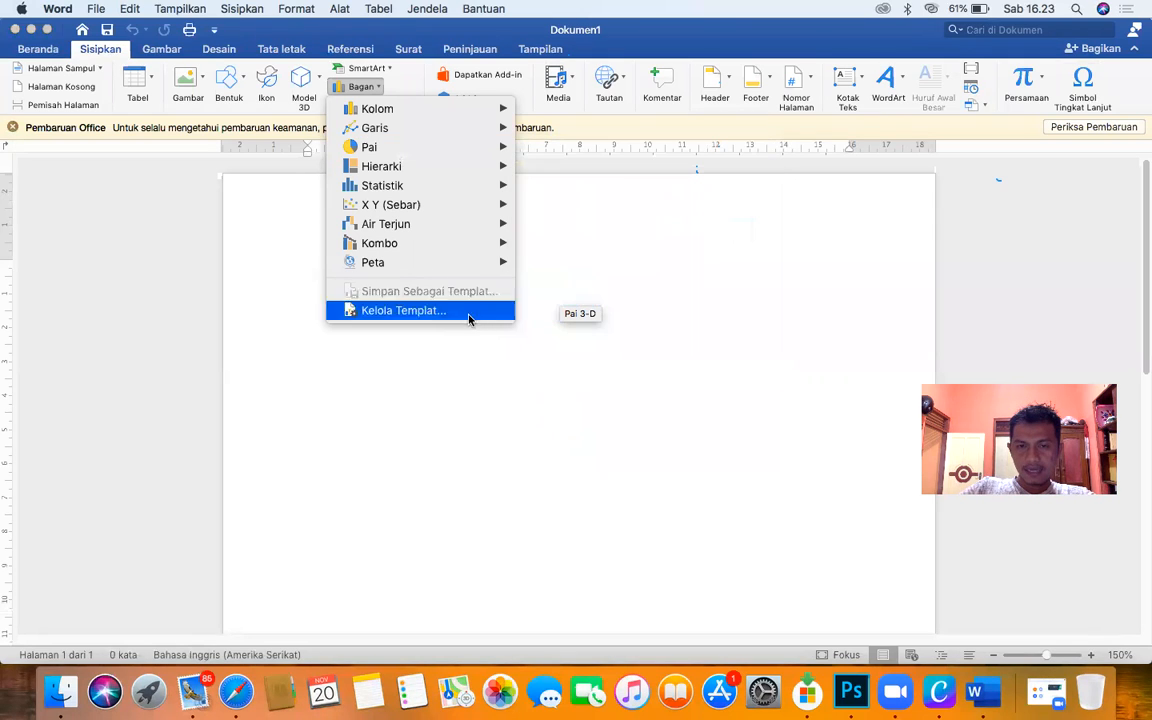
mouse_move(463, 146)
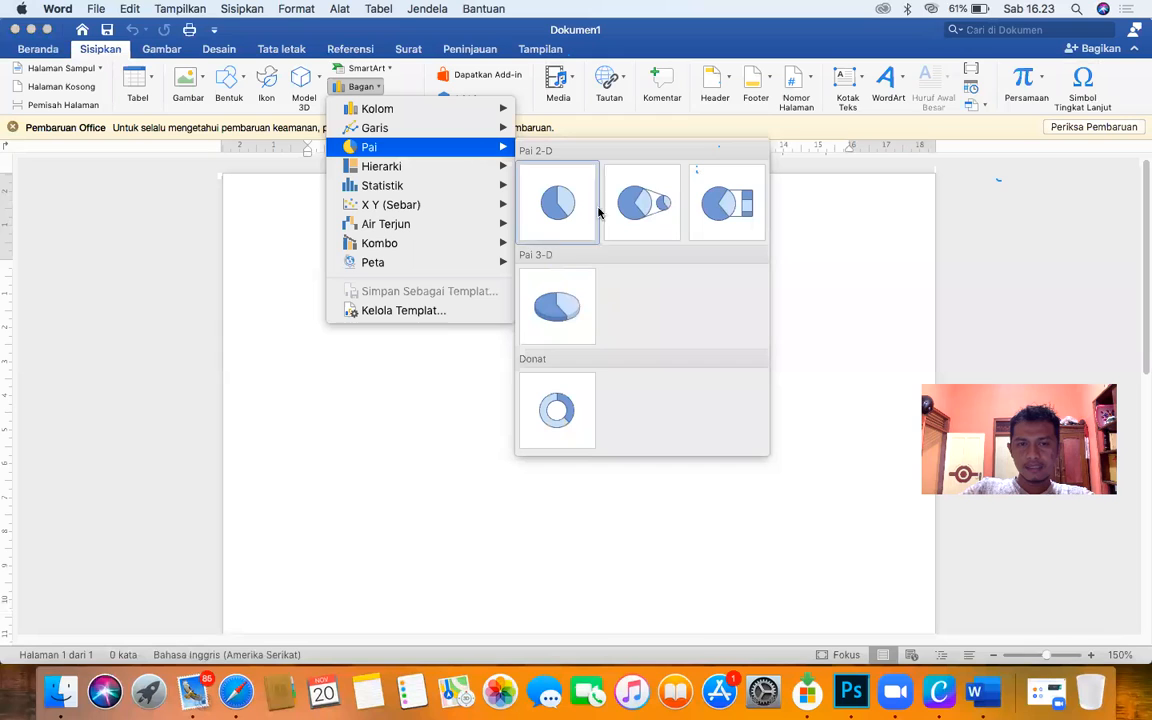
click(578, 314)
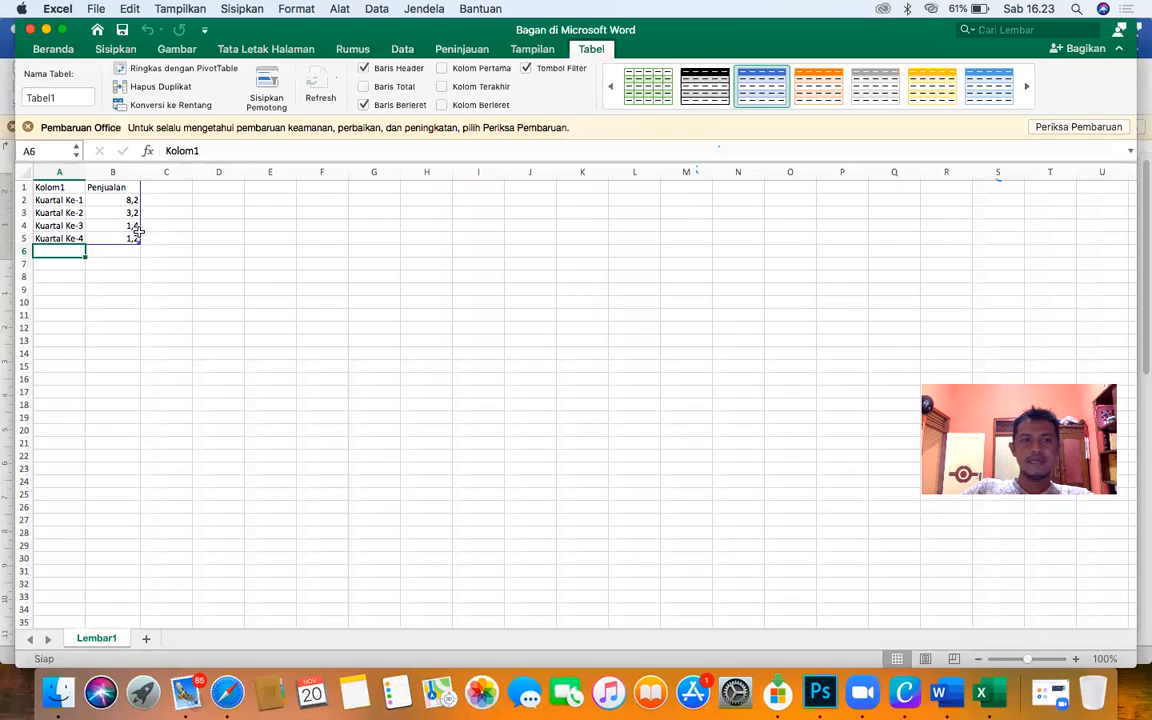
Step: Set the header in cell A1 of the pie chart's data sheet to UMKM
click(63, 190)
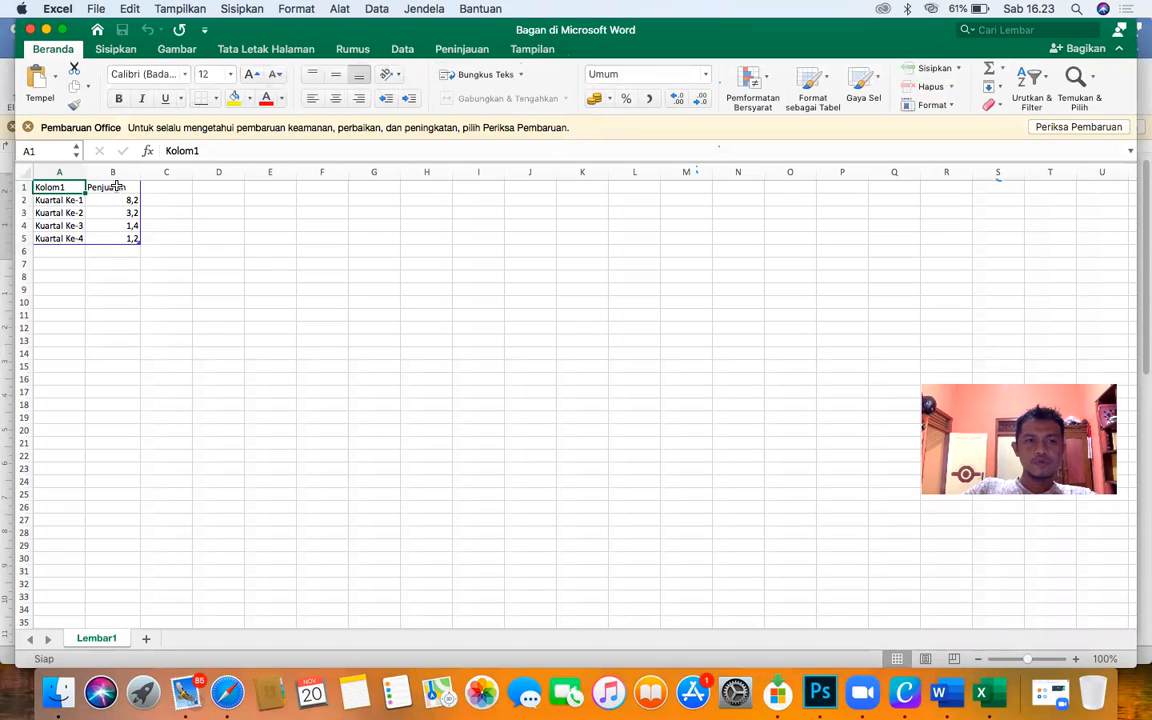
click(118, 186)
drag(33, 188, 138, 188)
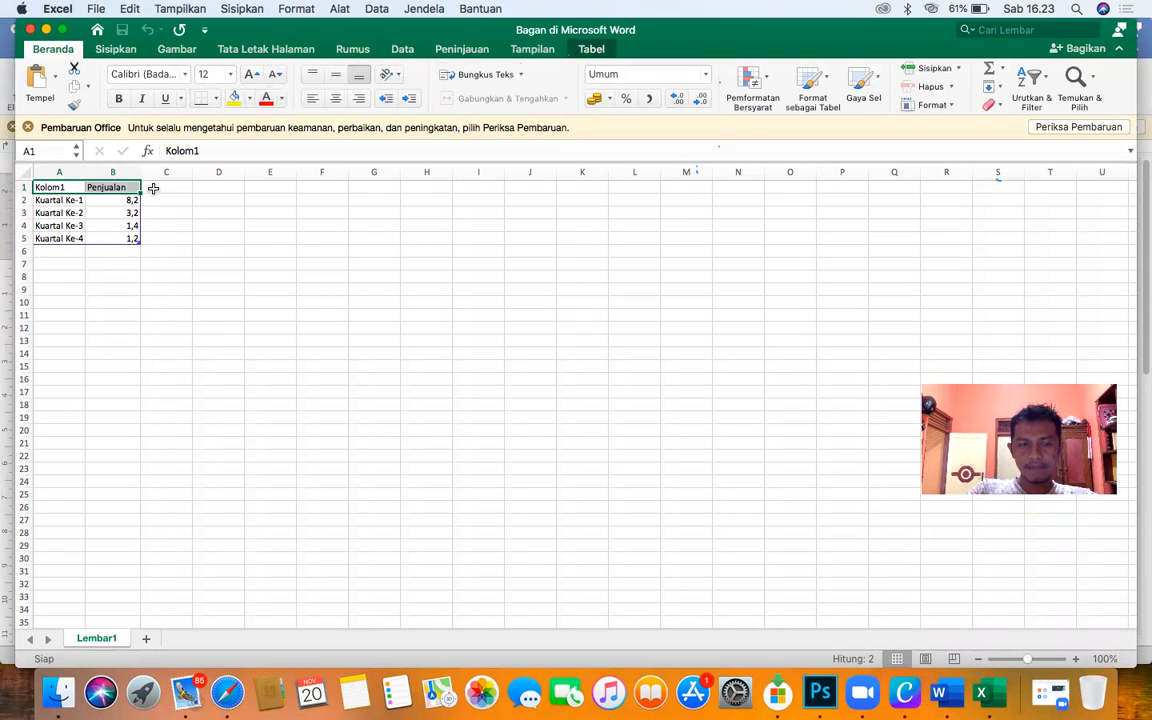
text(UMKM)
key(Return)
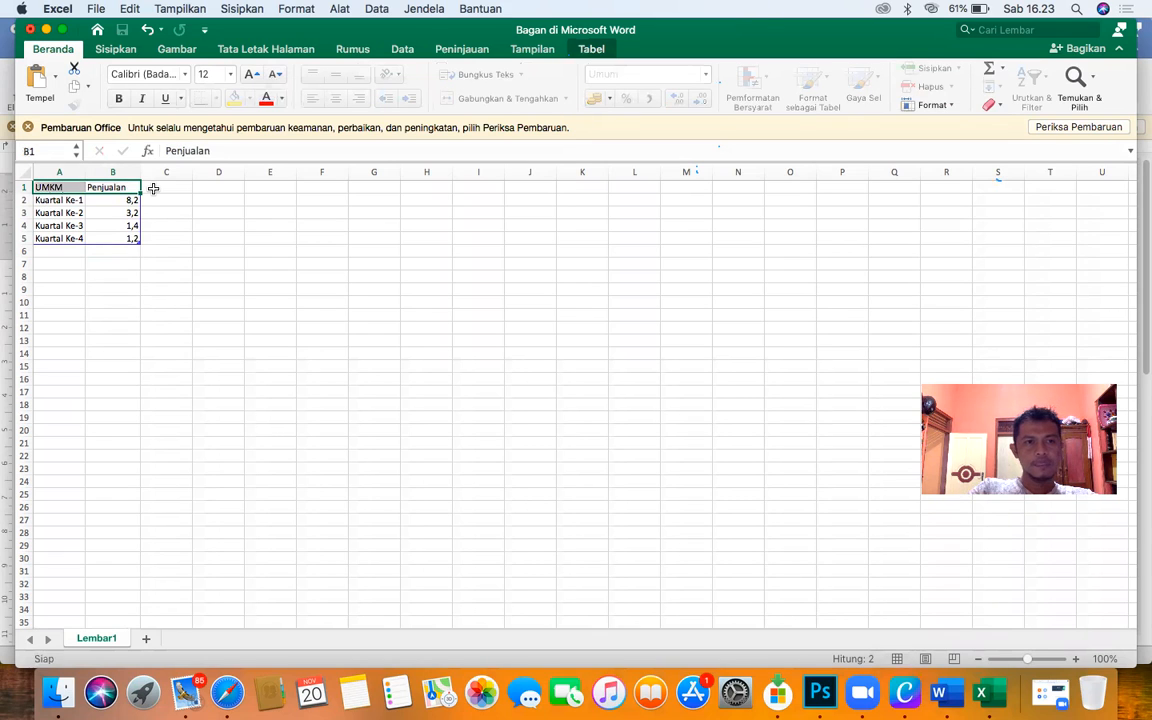
key(Return)
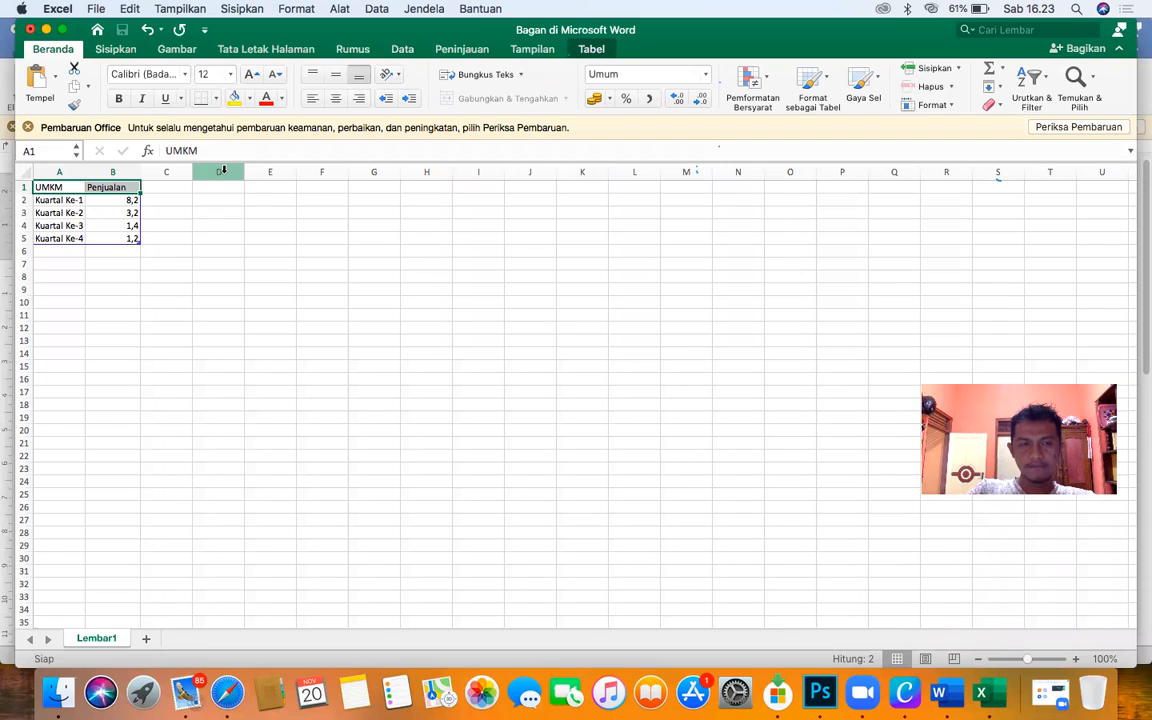
text(PERT)
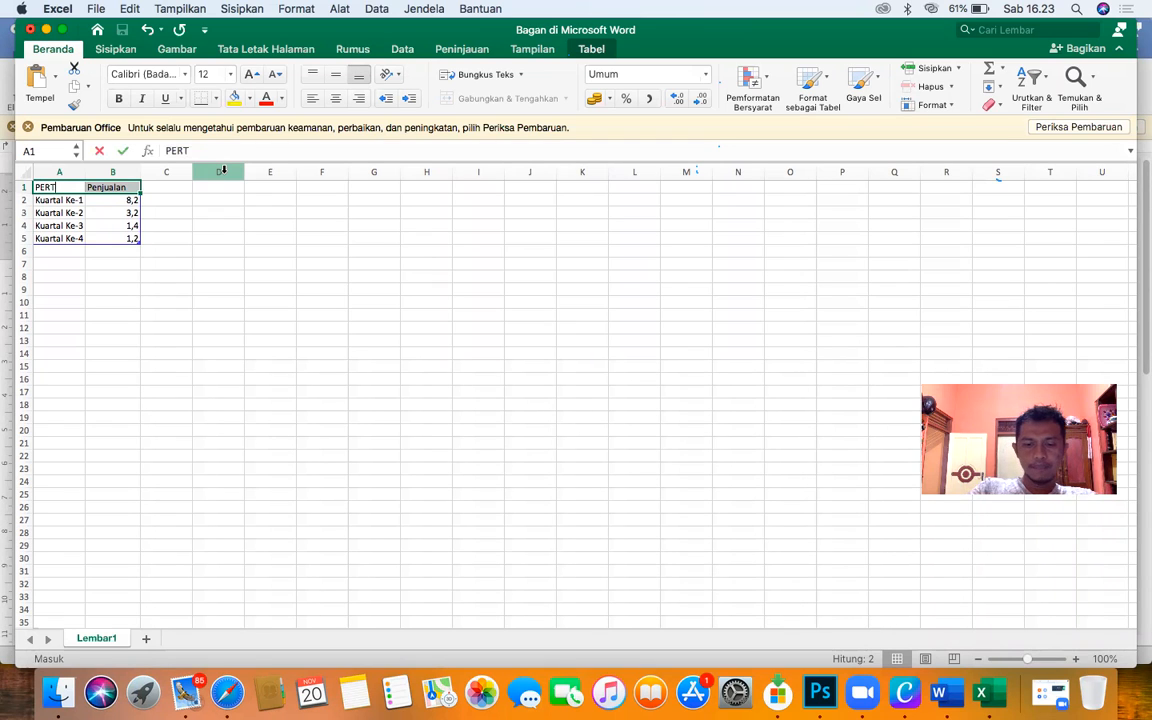
text(UMBUHAN)
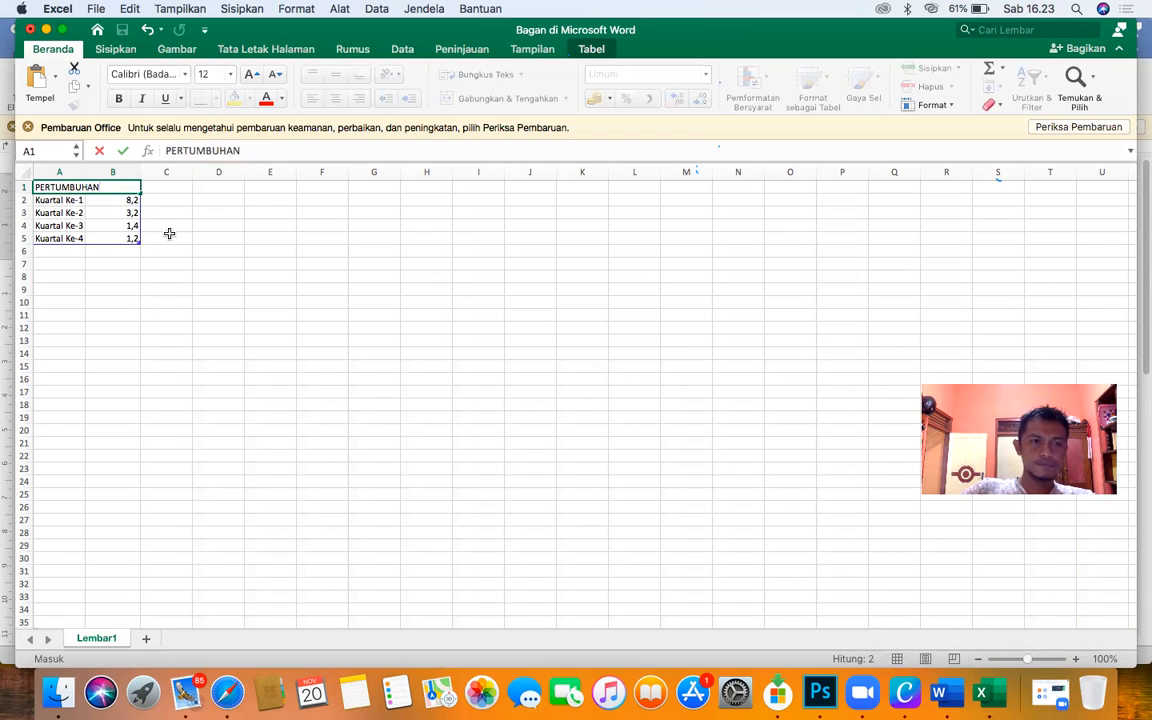
click(167, 236)
Step: Set the headers of the pie chart's data sheet to UMKM in cell A1 and PERTUMBUHAN in cell B1
click(77, 188)
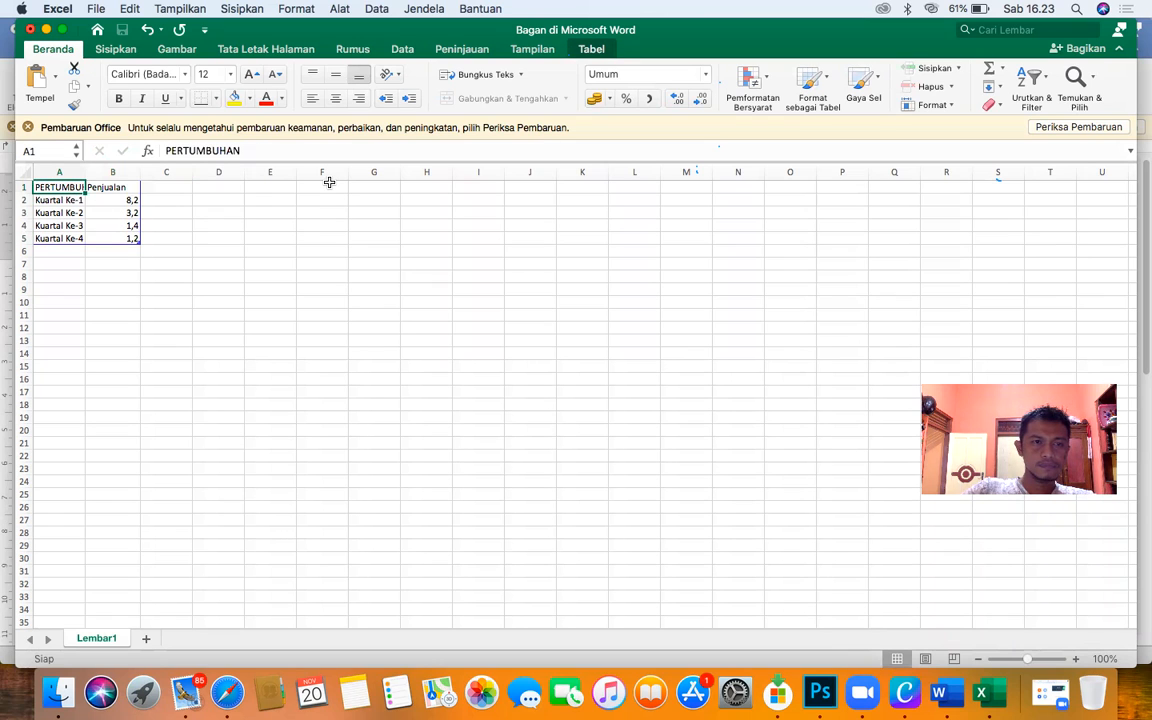
text(UMKM)
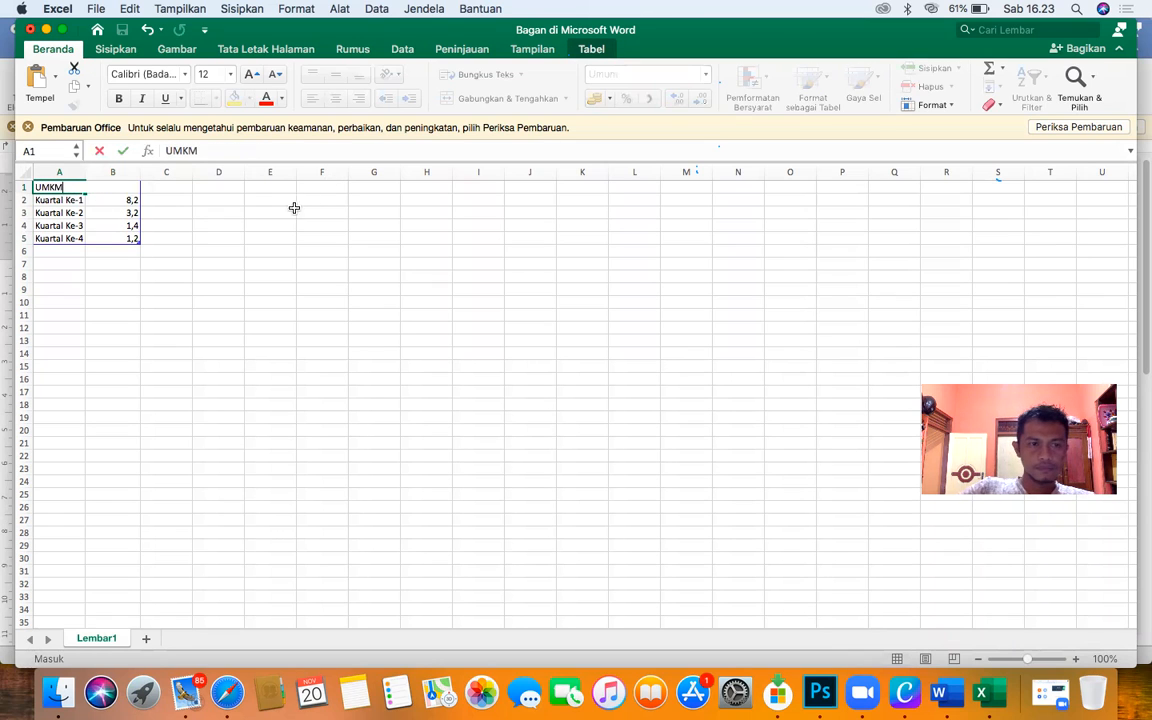
key(Tab)
text(PERTUMBUHAN)
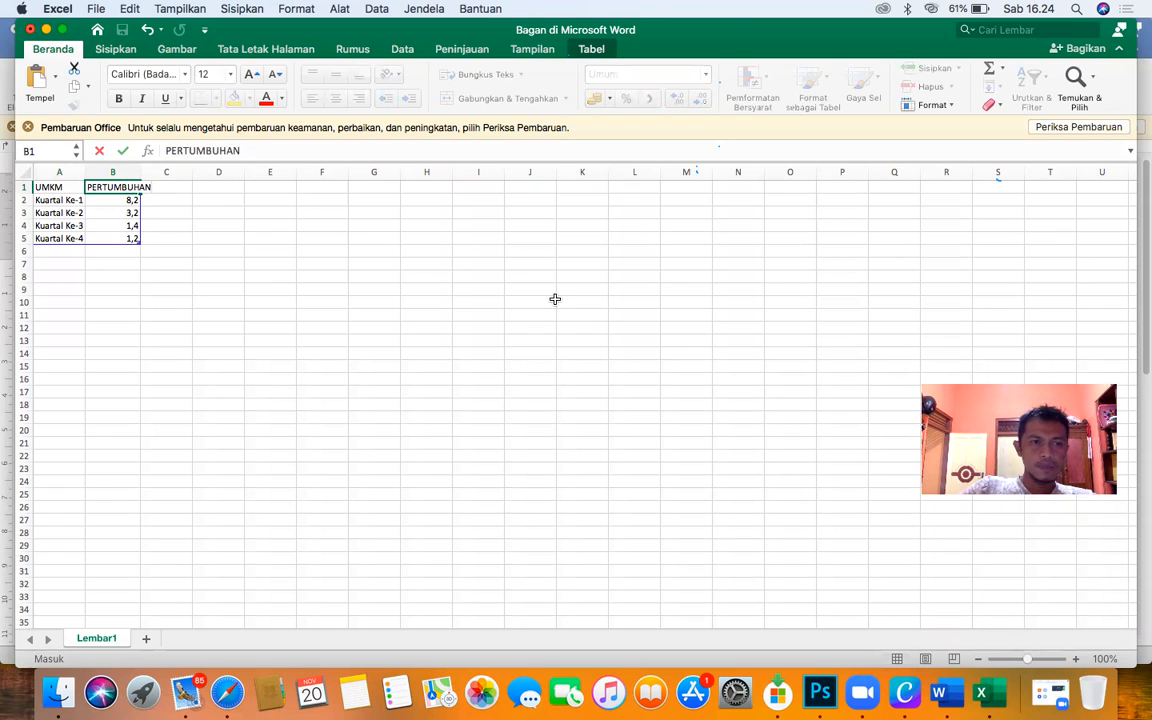
click(553, 300)
Step: Replace the first two category names in cells A2 and A3 with Olahan Ikan and Ternak Ikan
click(60, 201)
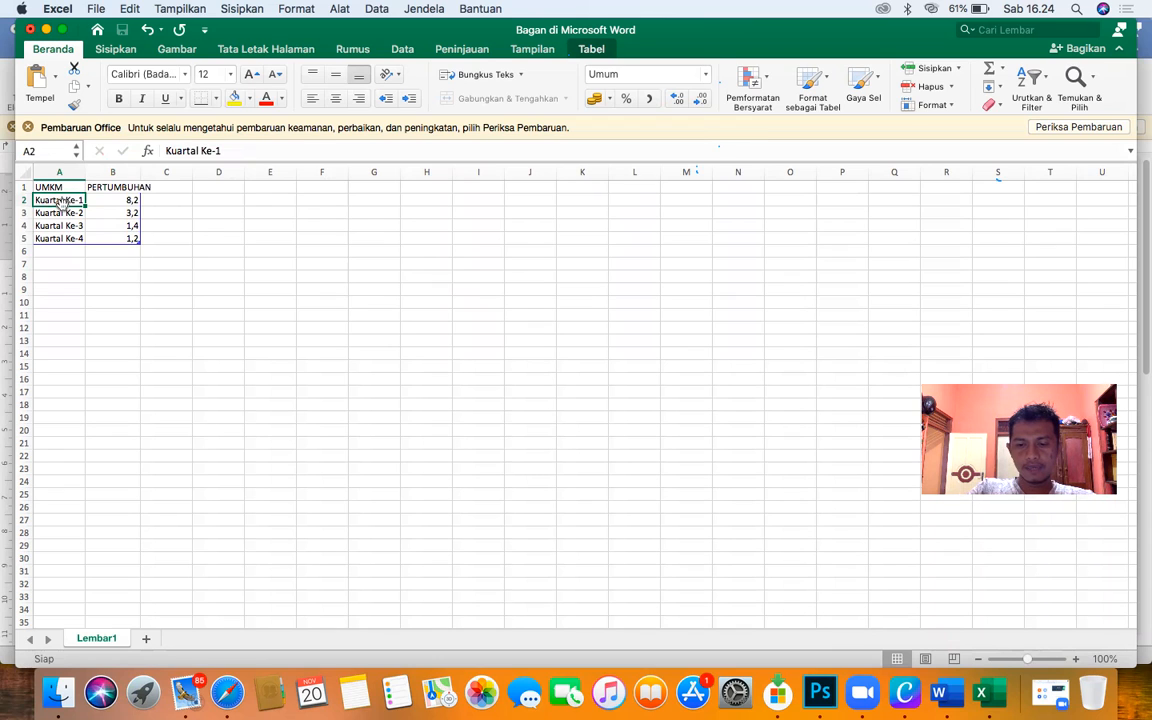
text(Olahan Ikan)
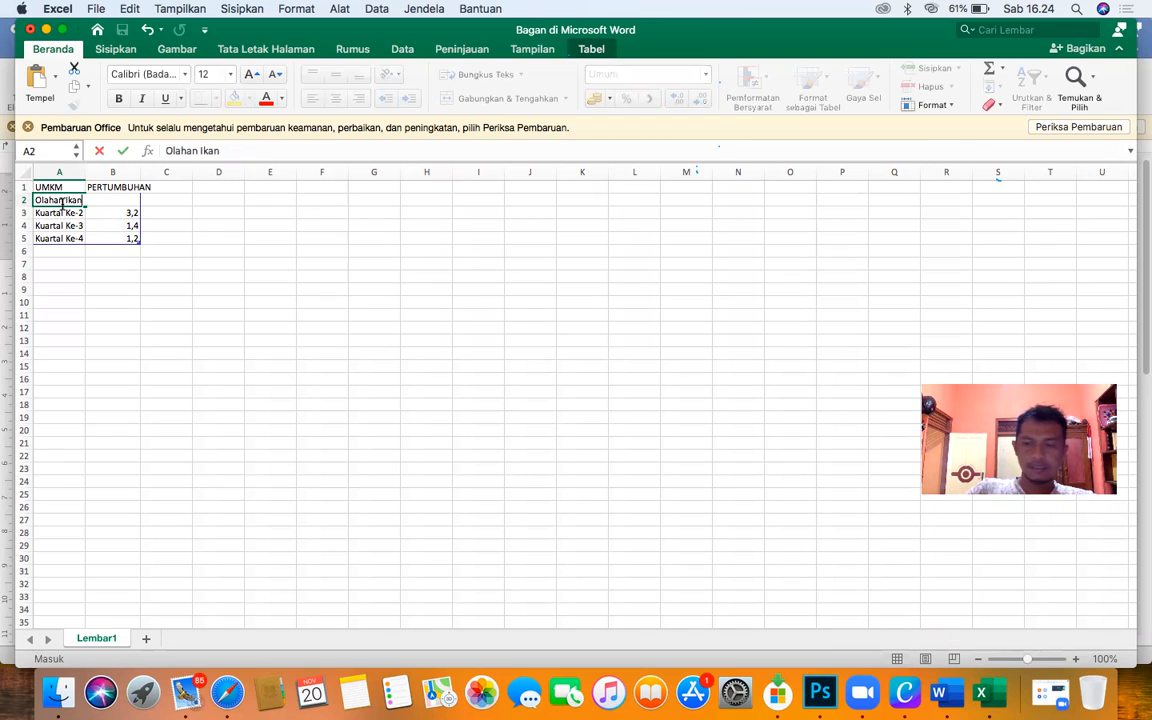
key(Return)
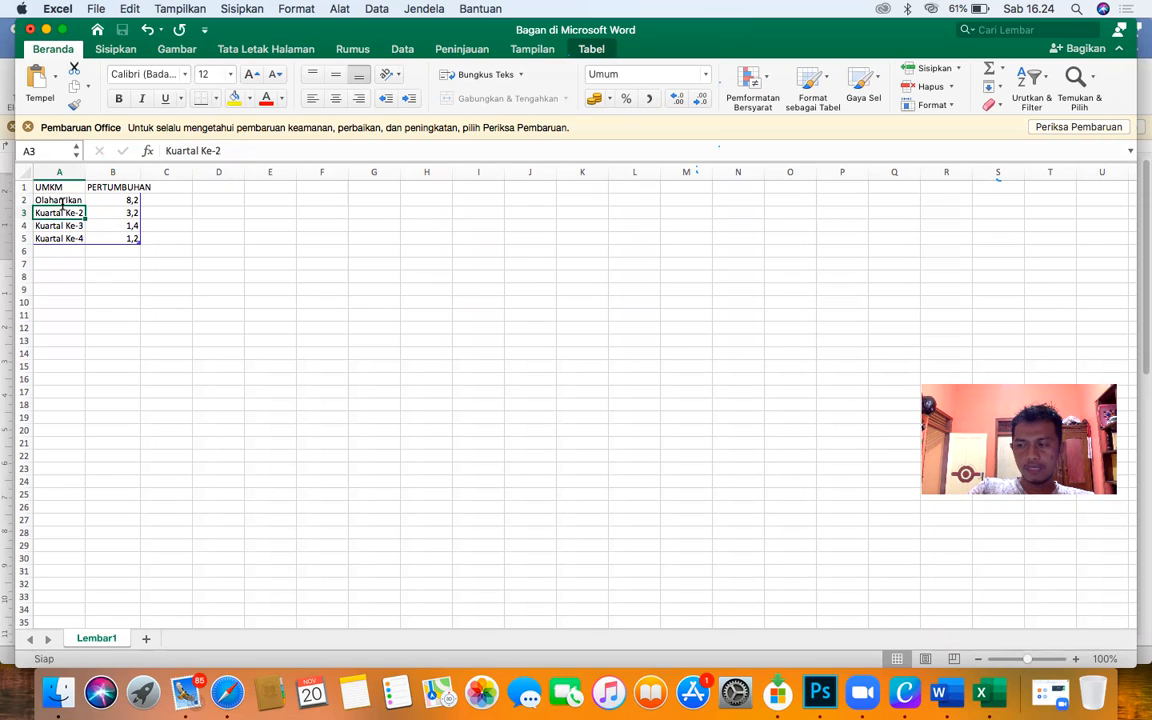
text(Ter)
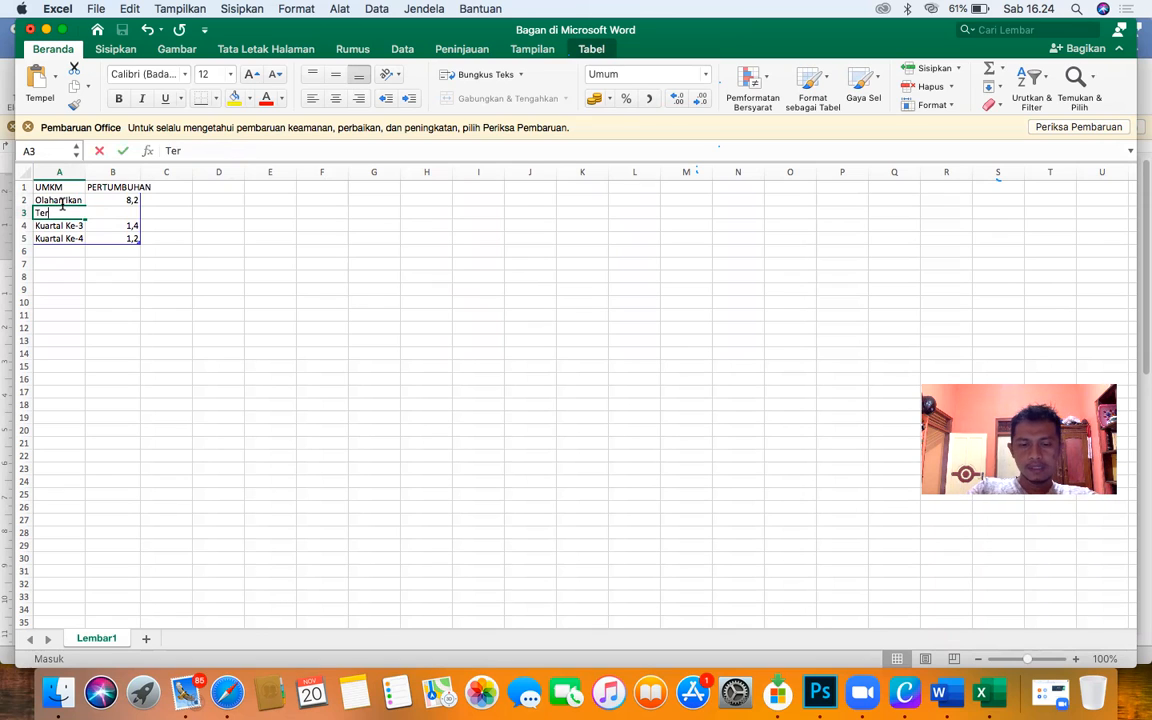
text(nak Ikan)
key(Return)
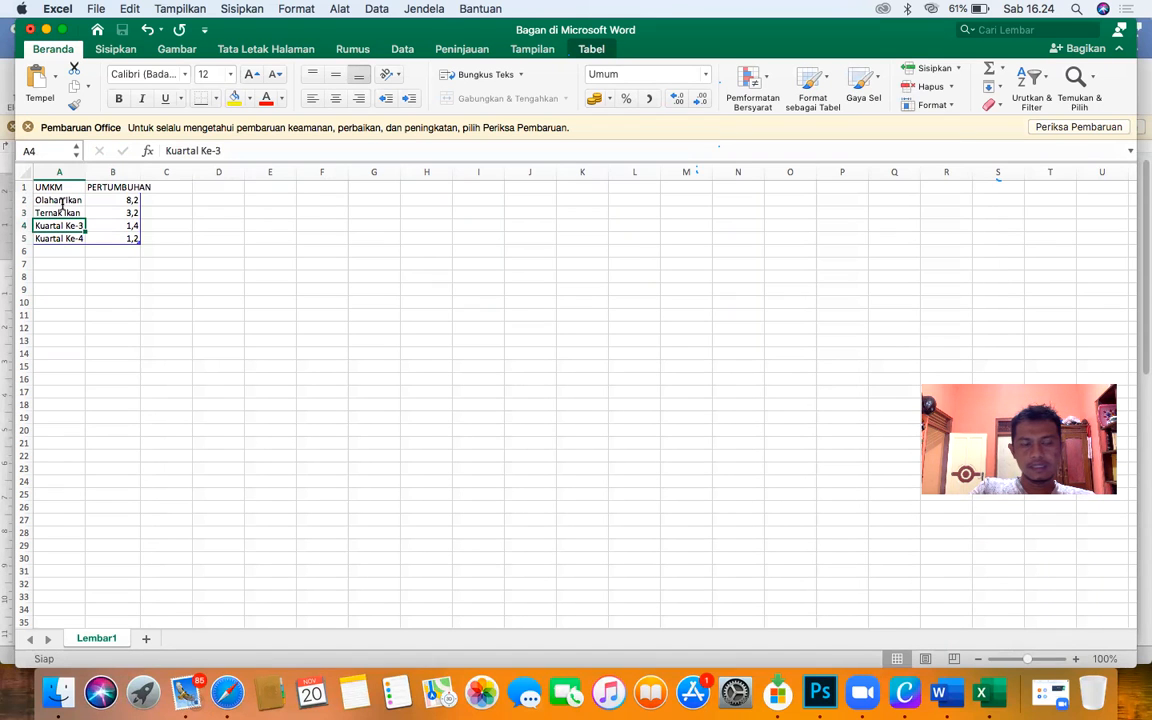
Step: Replace the category names in cells A4 and A5 with Ternak Burung and Ternak Sapi, keeping 1,2 in B5
text(Ternak Buun)
key(BackSpace)
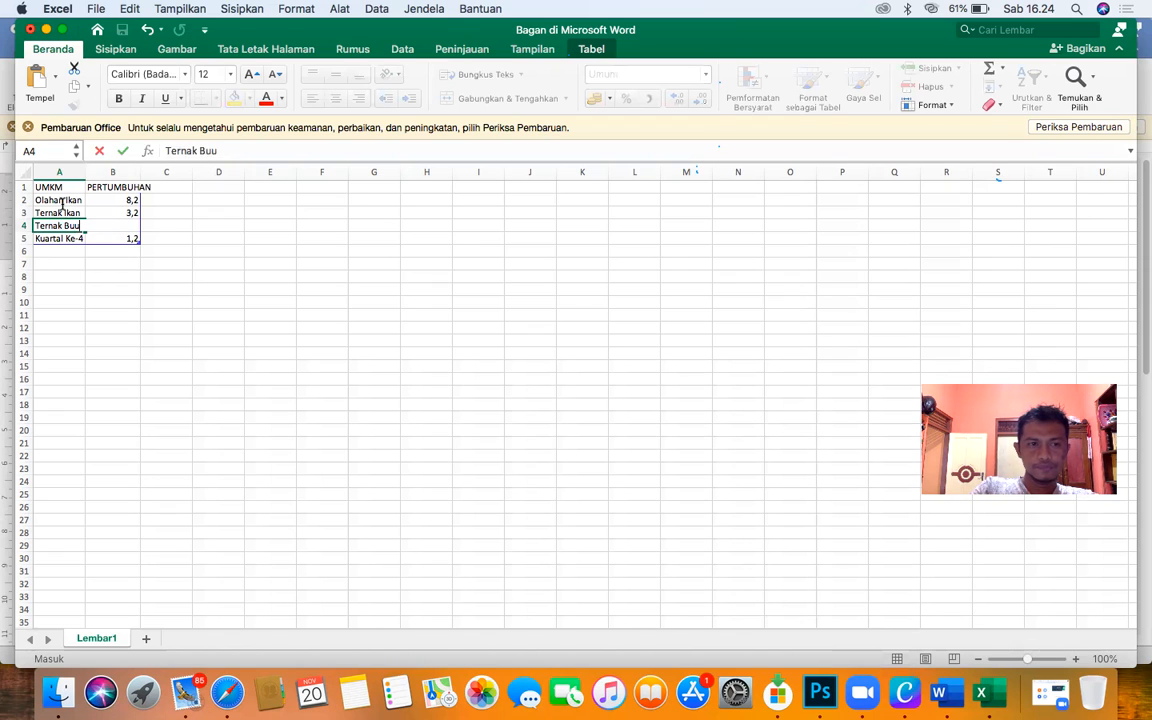
text(ng)
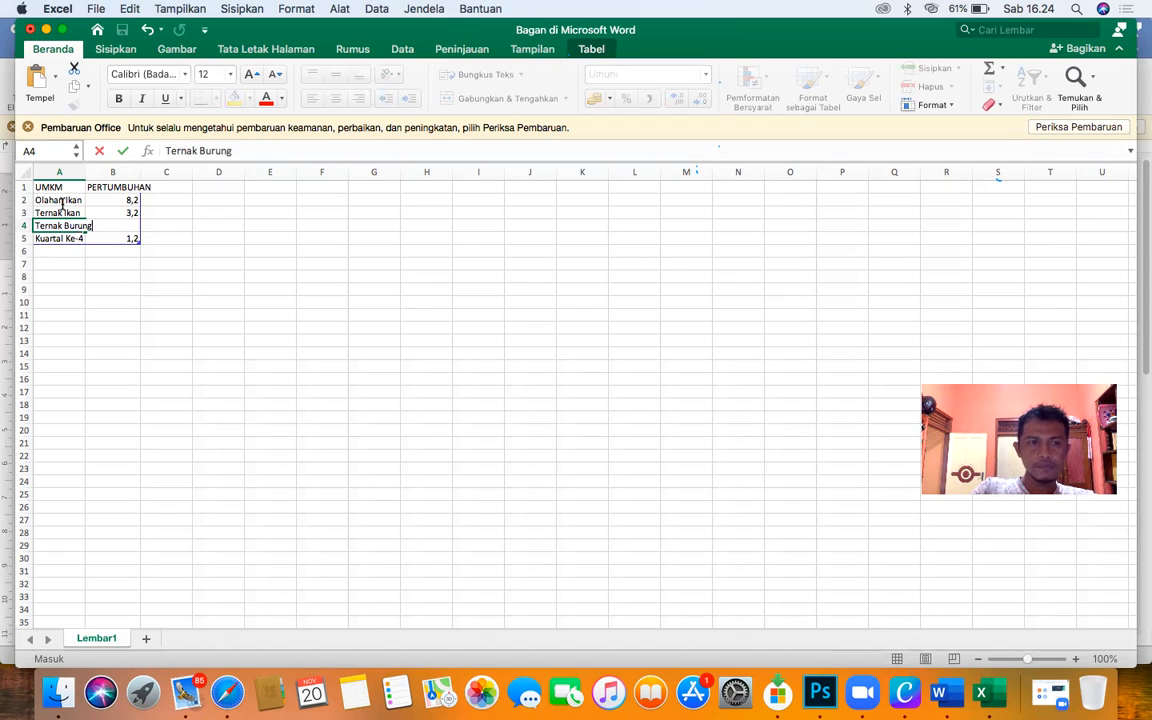
key(Return)
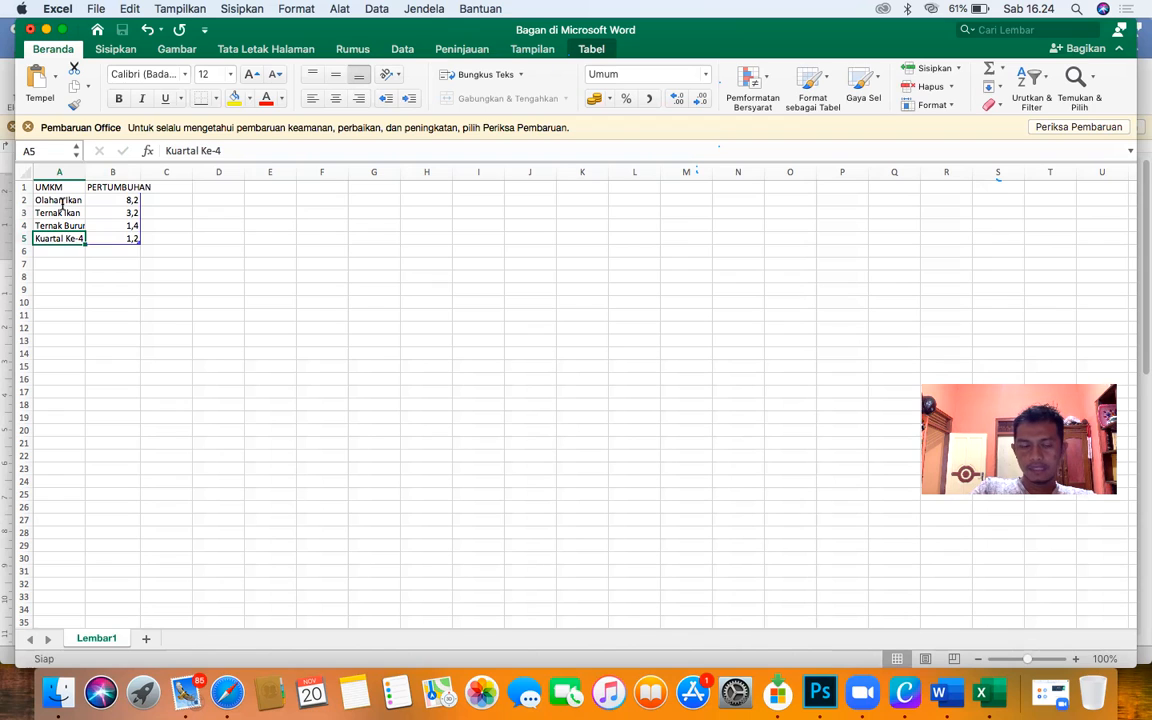
text(Ternak)
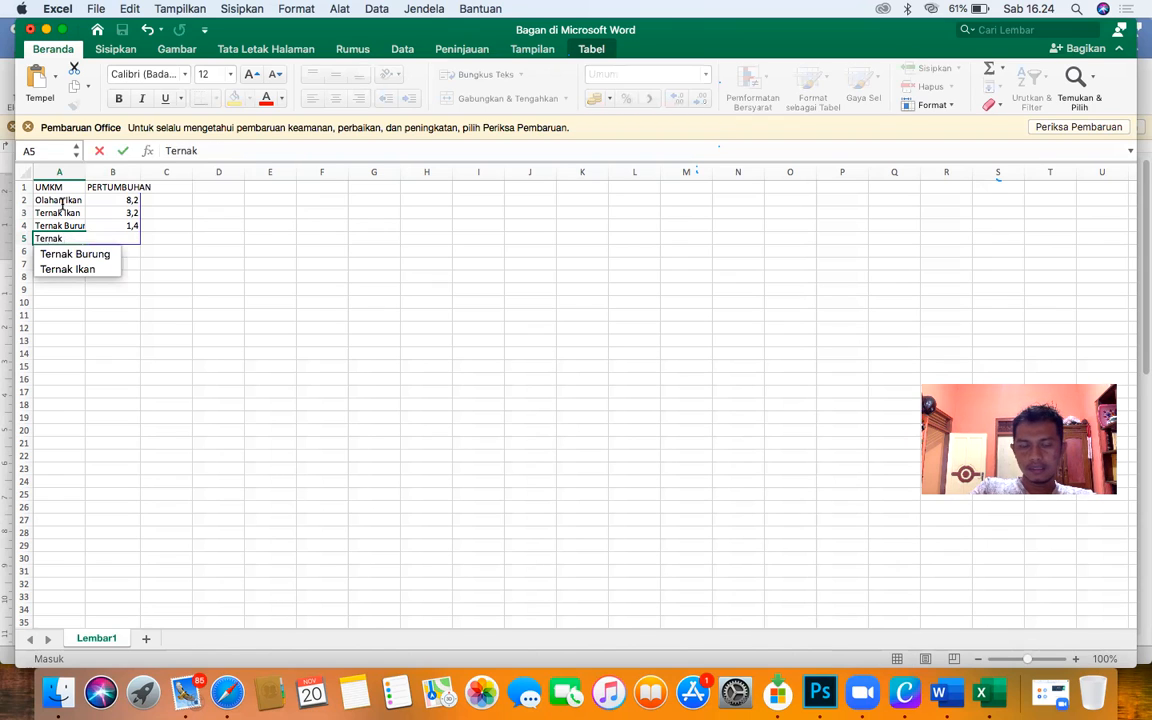
text( Sapi)
key(Tab)
text(1,2)
key(Return)
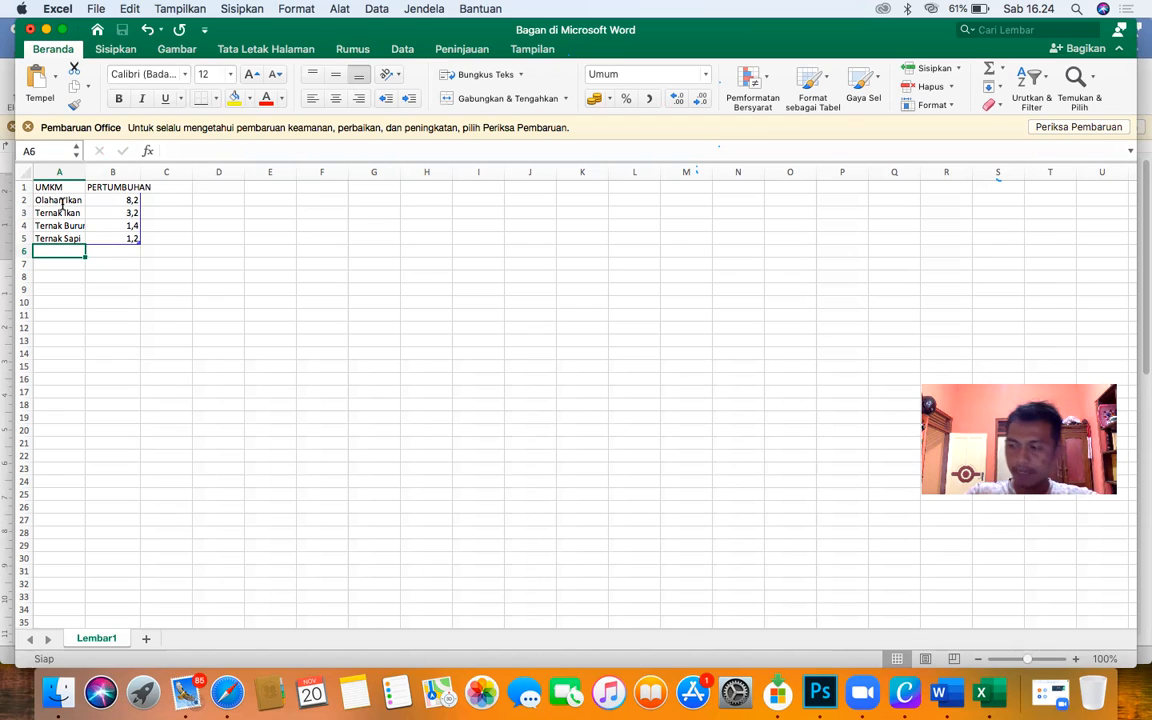
Step: Add a fifth category named Pabrik Sale in cell A6 of the pie chart's data sheet
text(Pa)
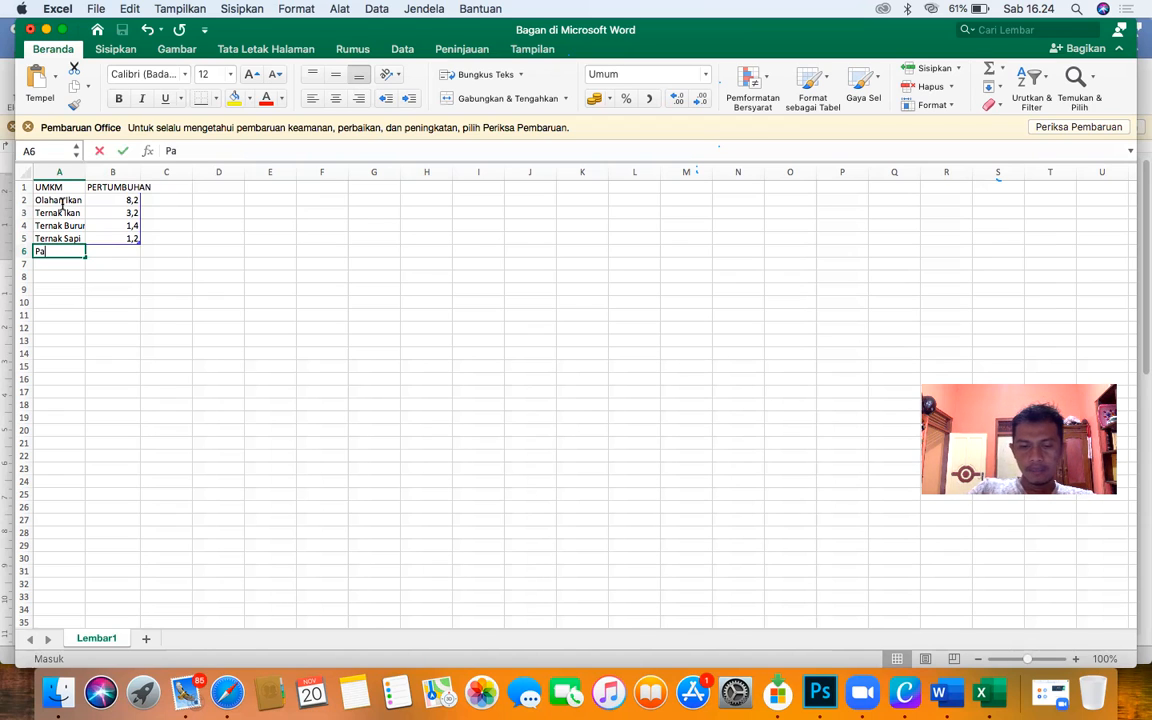
text(brik Sale)
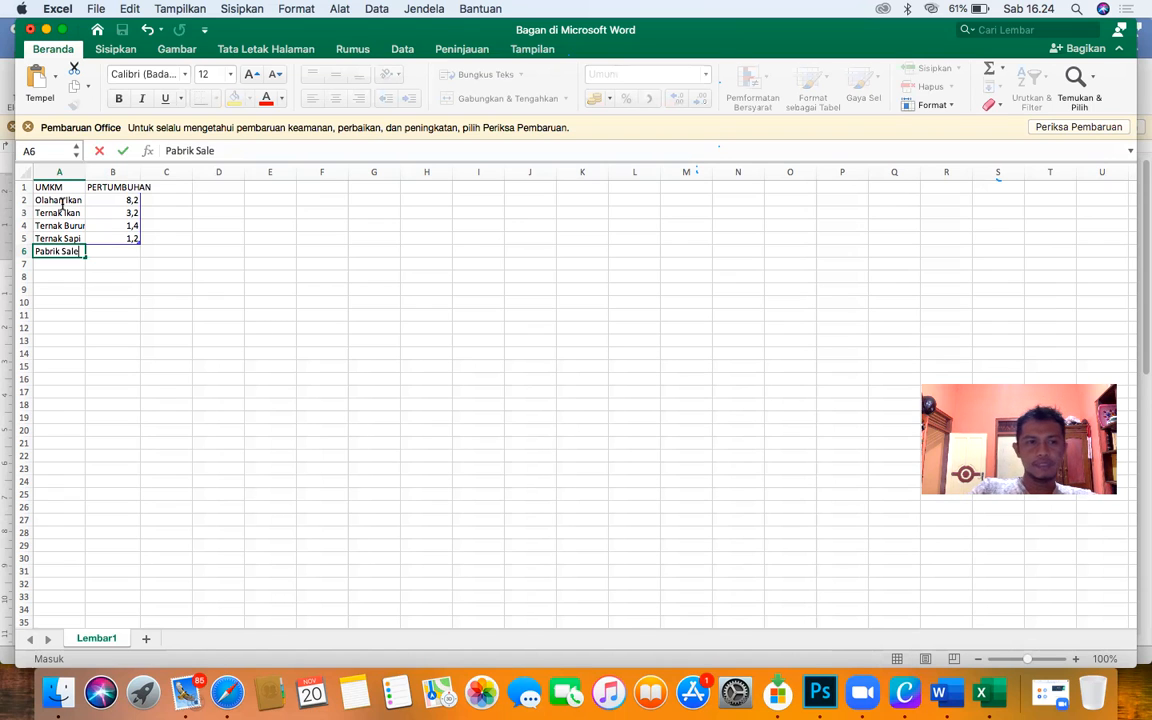
key(Return)
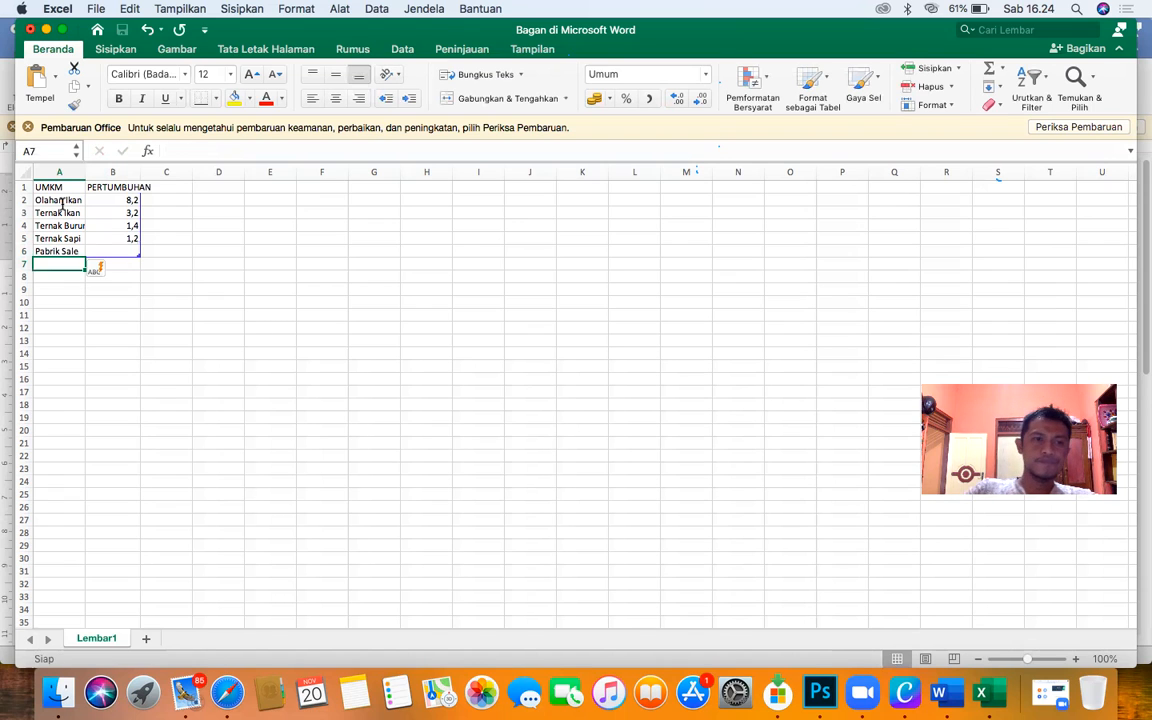
Step: Enter the growth values 10% for Olahan Ikan, 30% for Ternak Ikan and 20% for Ternak Burung in cells B2 to B4
drag(130, 200, 122, 251)
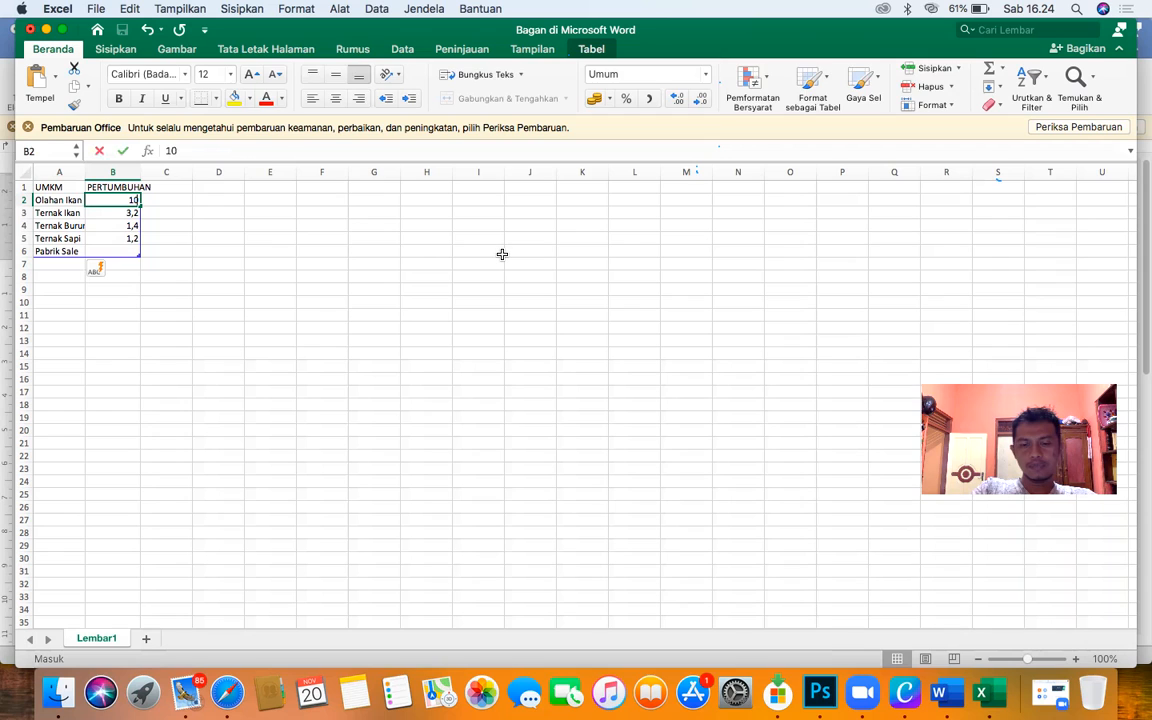
text(10 %)
key(Return)
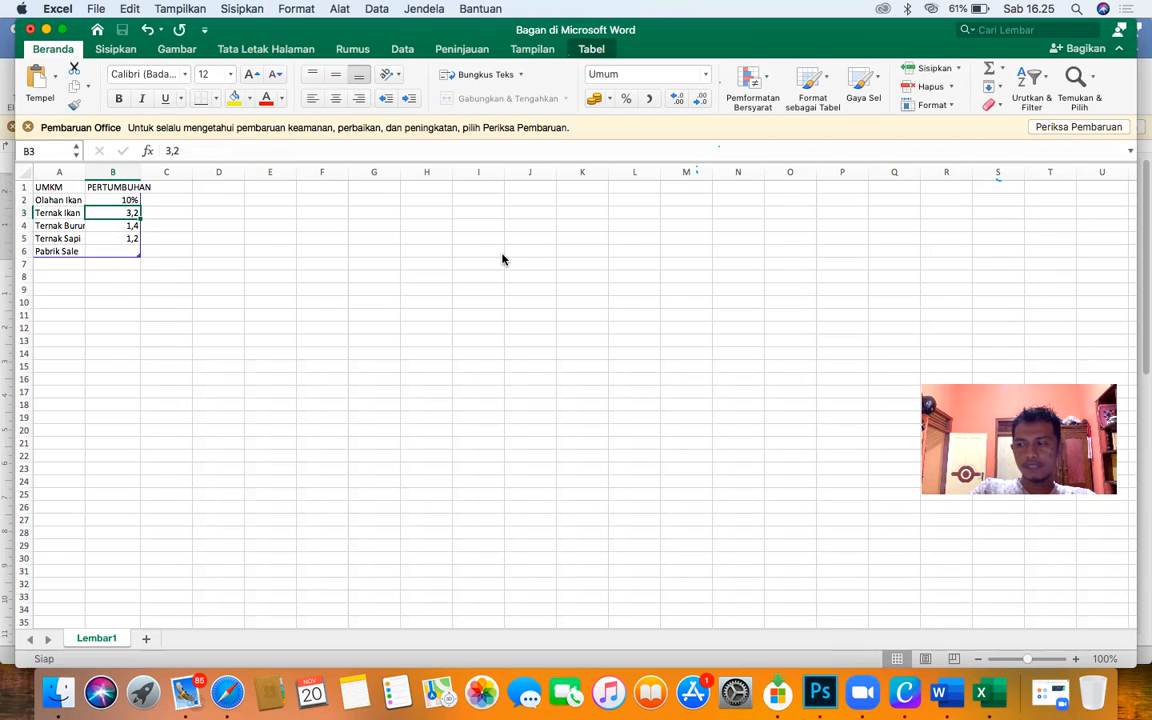
text(30)
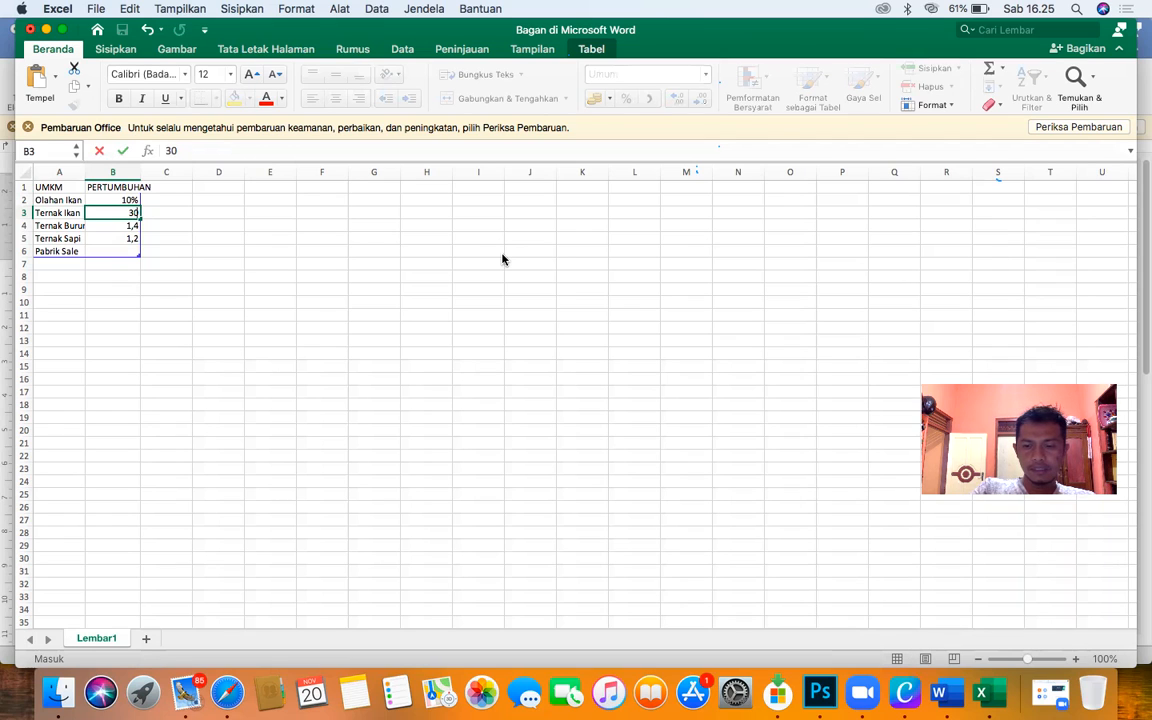
text(%)
key(Return)
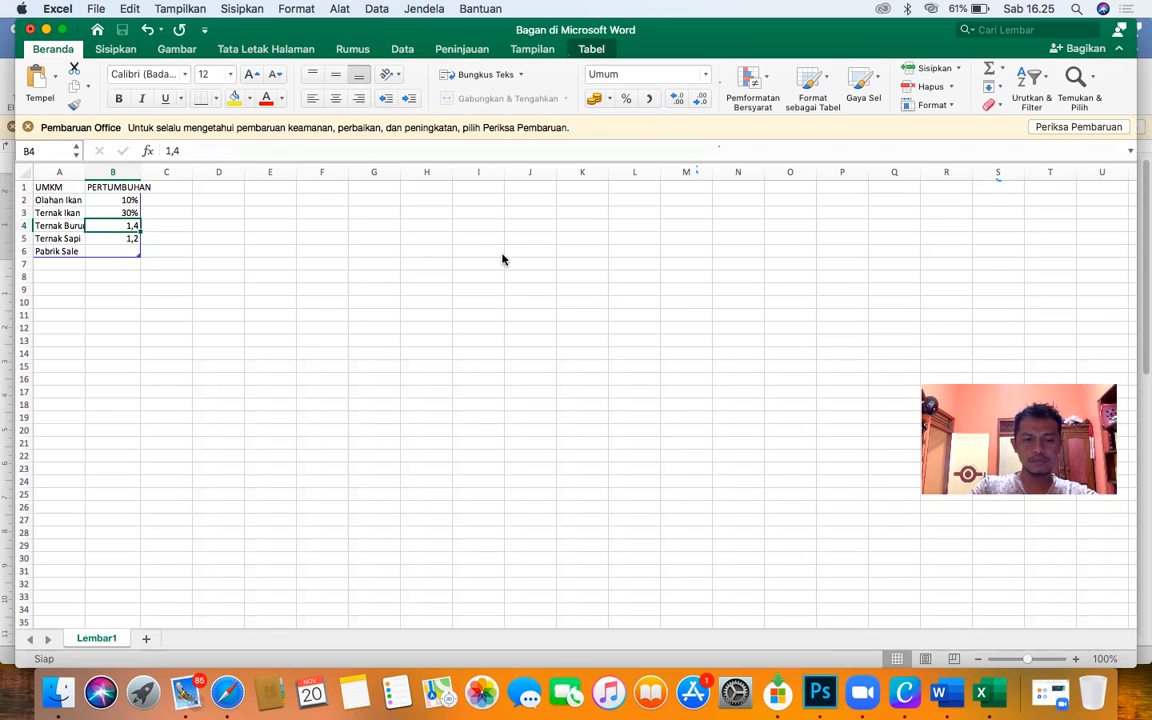
text(20)
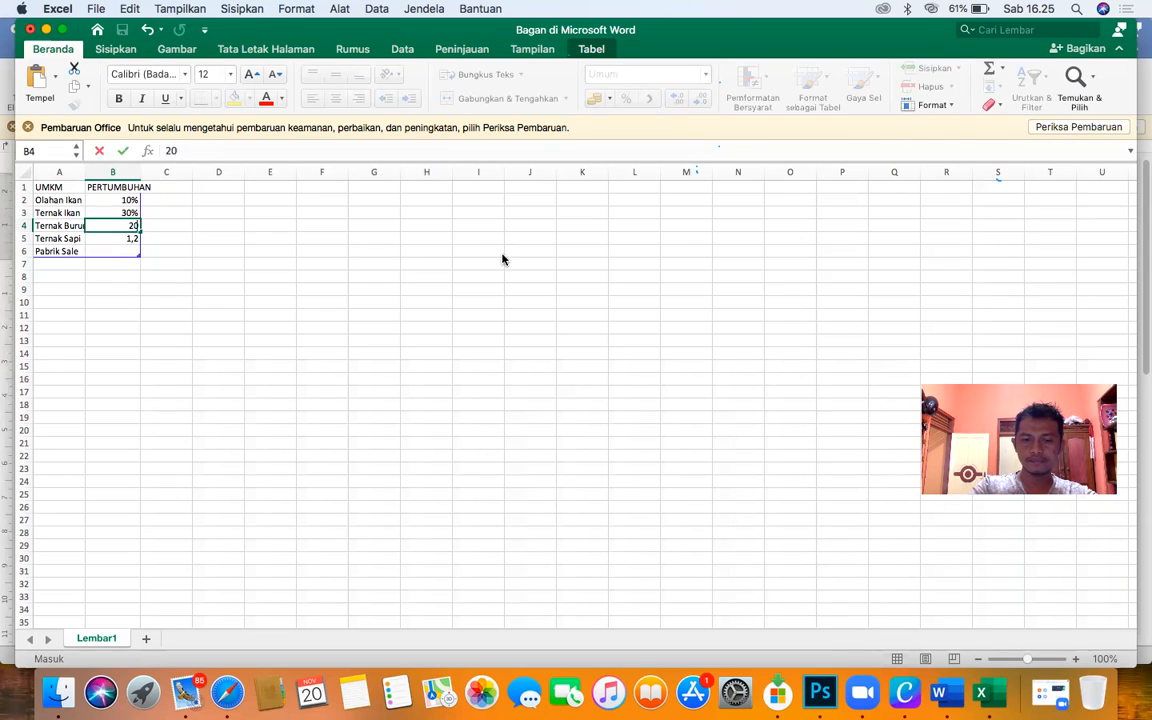
text(%)
key(Return)
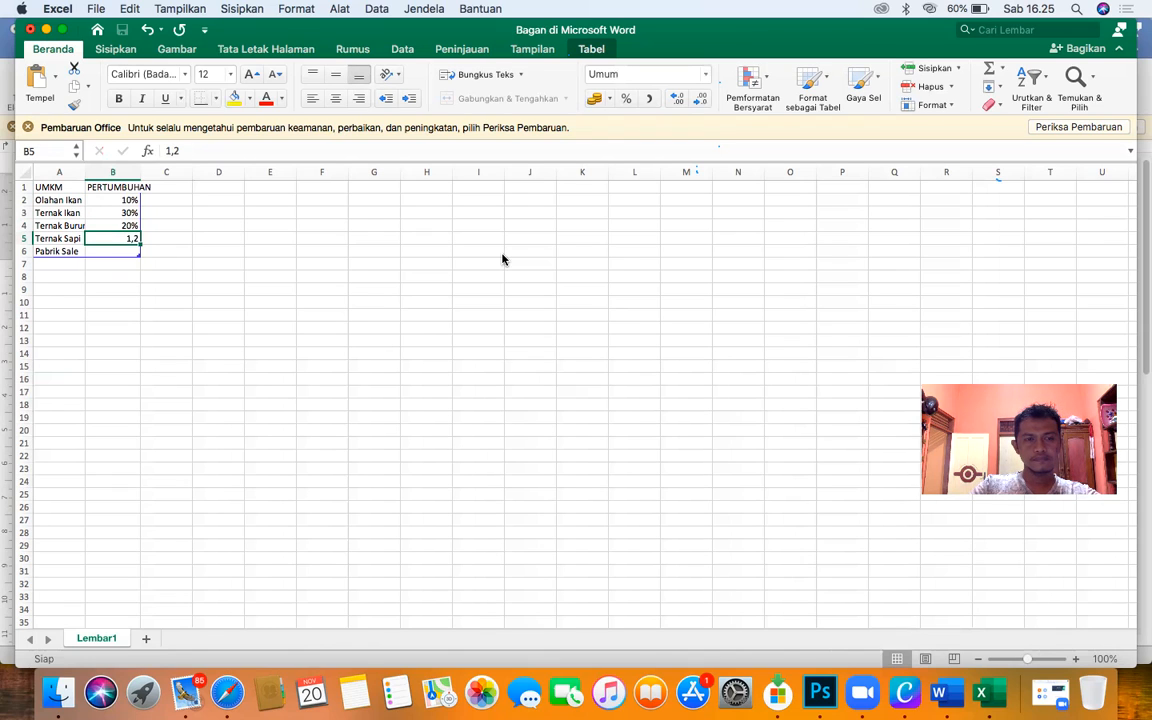
Step: Enter the growth values 15% for Ternak Sapi in cell B5 and 25% for Pabrik Sale in cell B6
text(20)
key(Return)
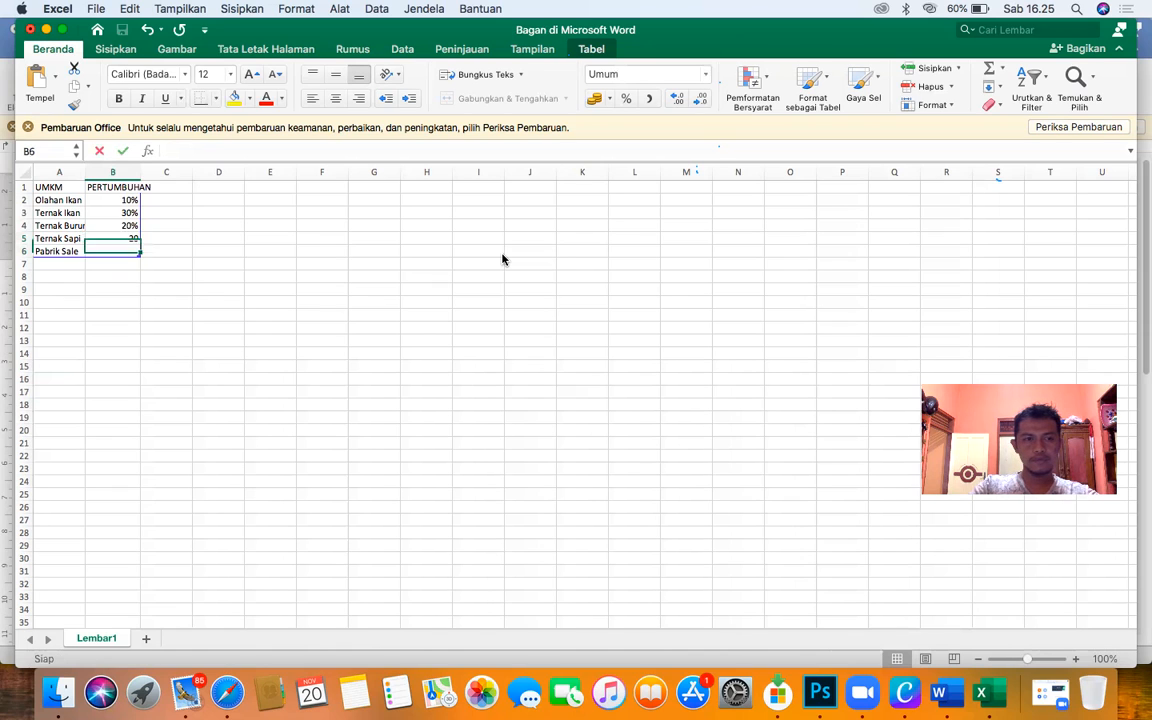
key(Up)
text(1)
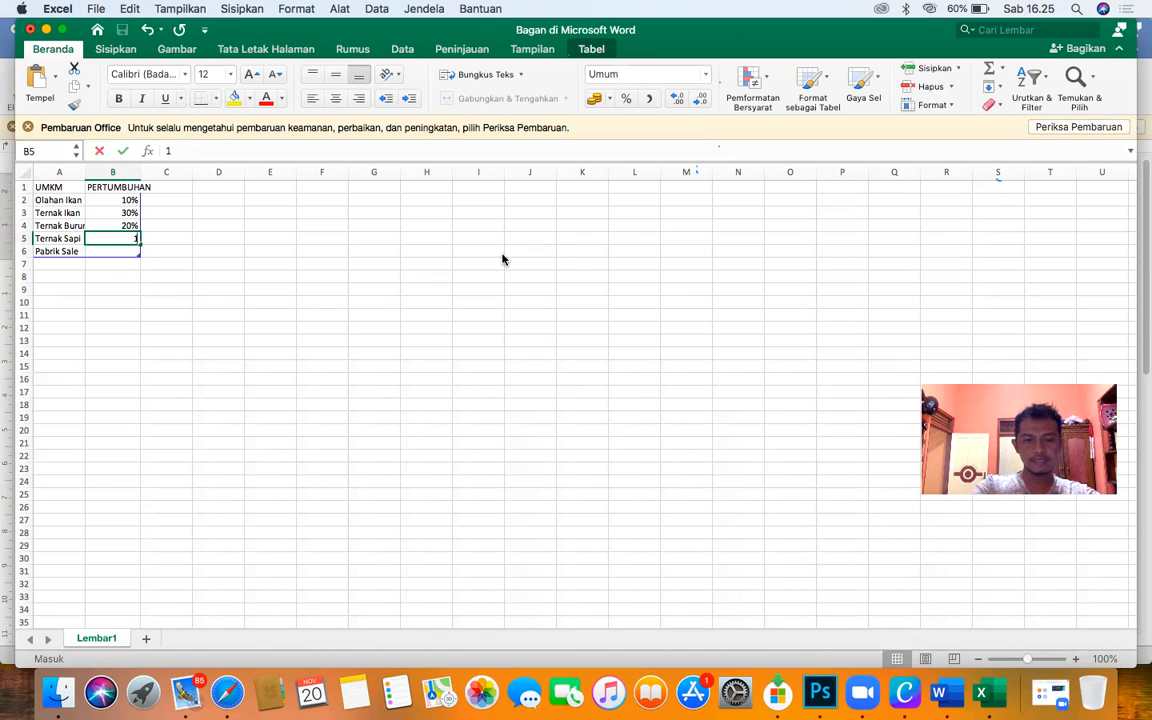
text(5%)
key(Return)
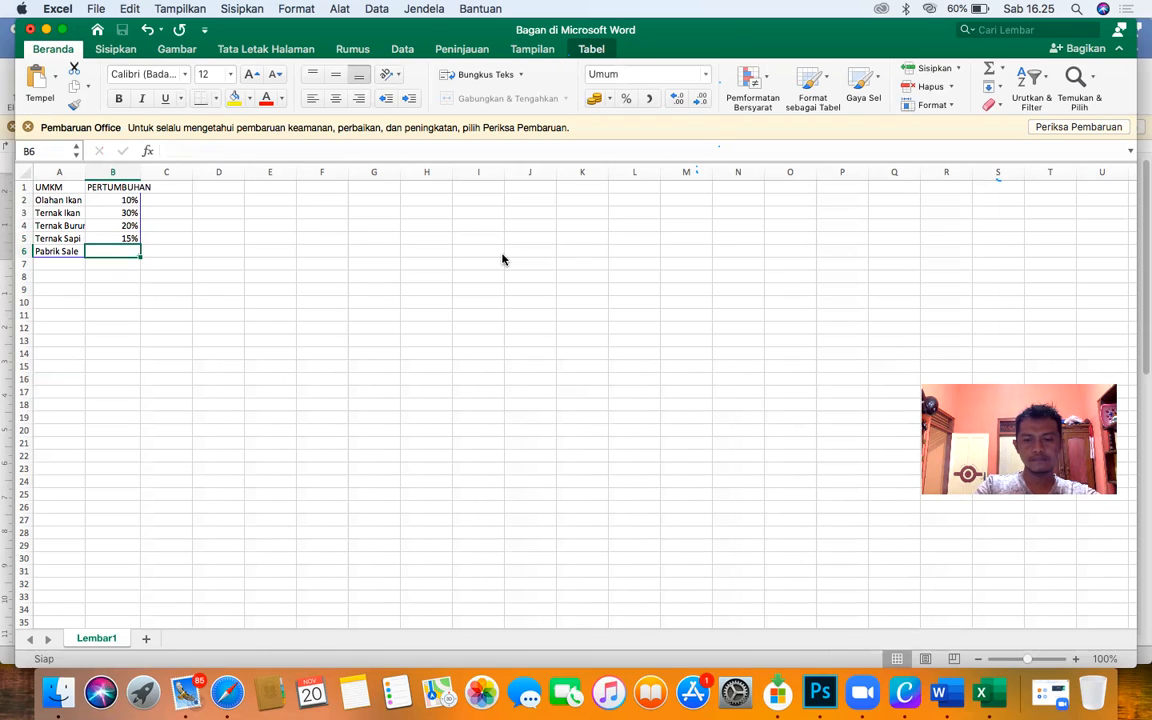
text(25%)
key(Return)
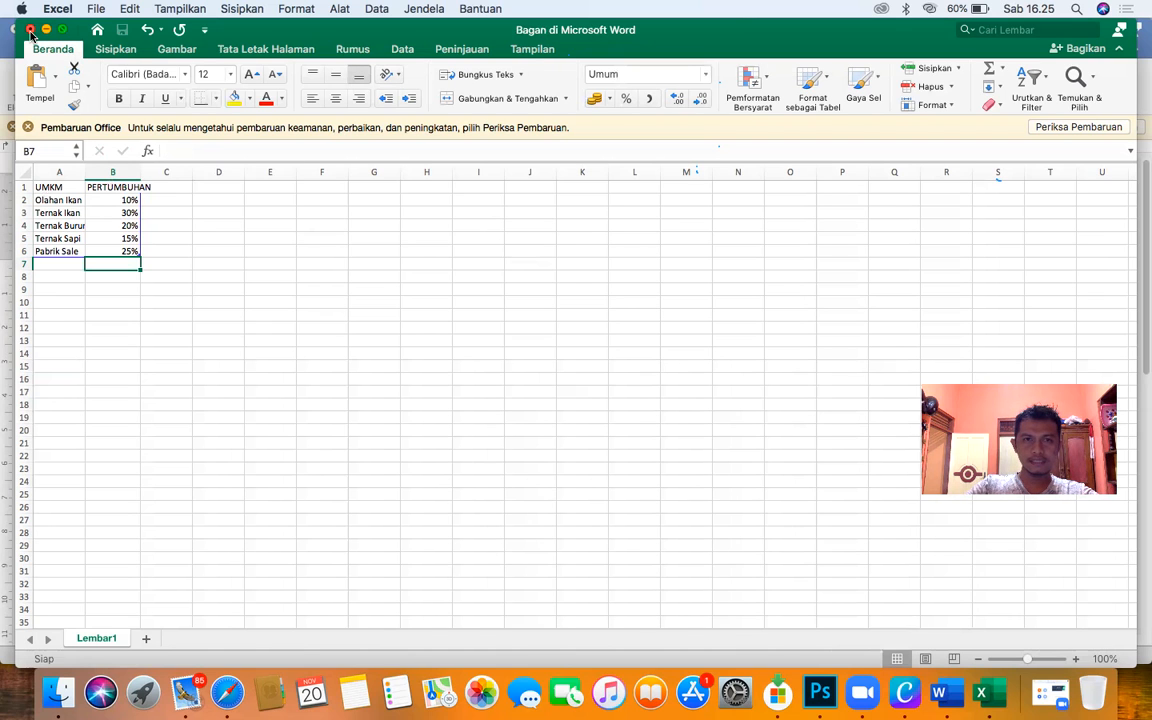
Step: Close the chart's data sheet and return to the pie chart in the Word document
drag(297, 33, 312, 85)
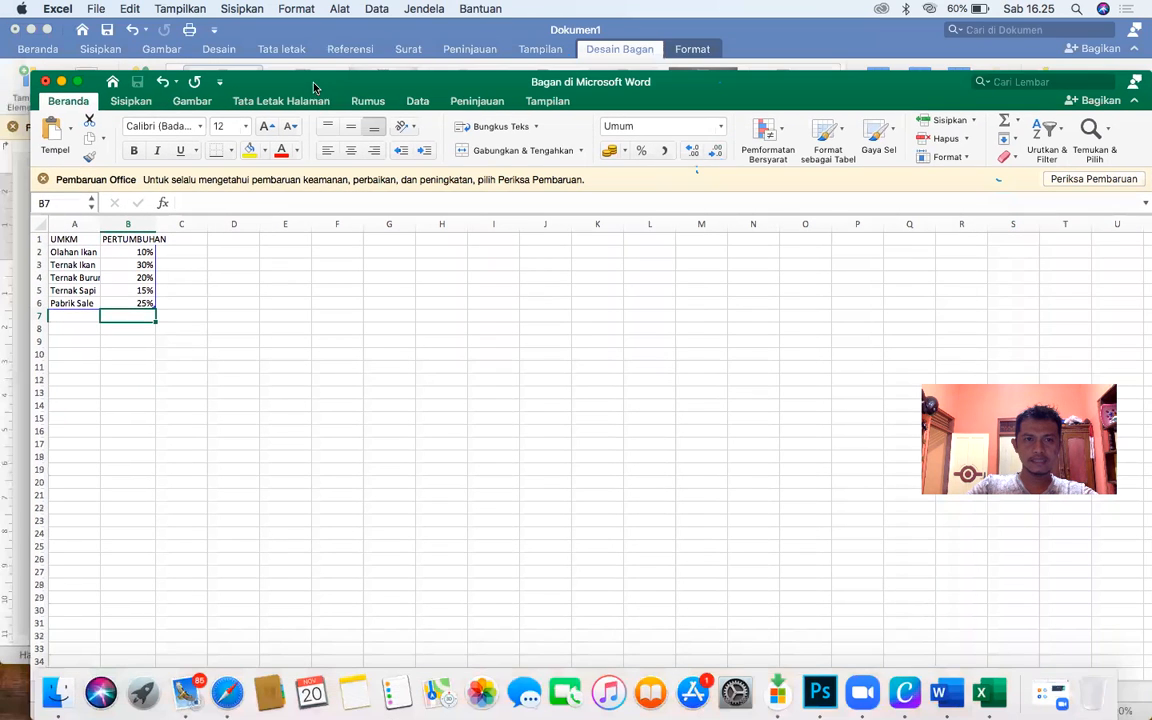
click(45, 81)
click(656, 285)
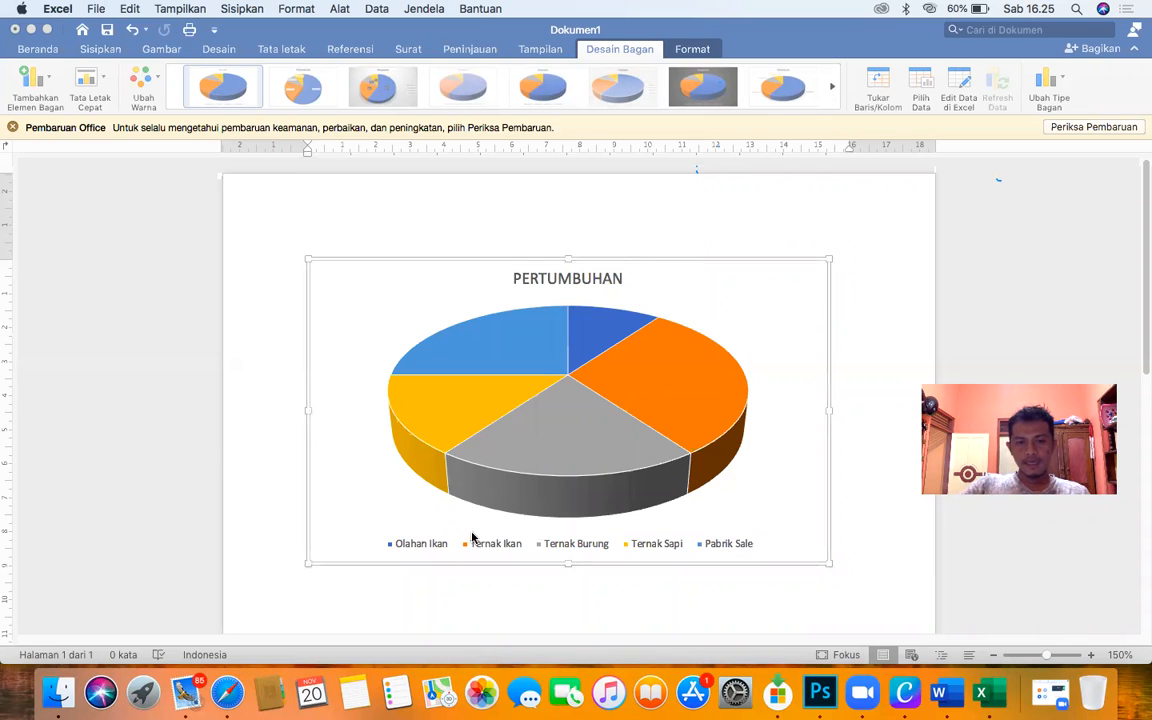
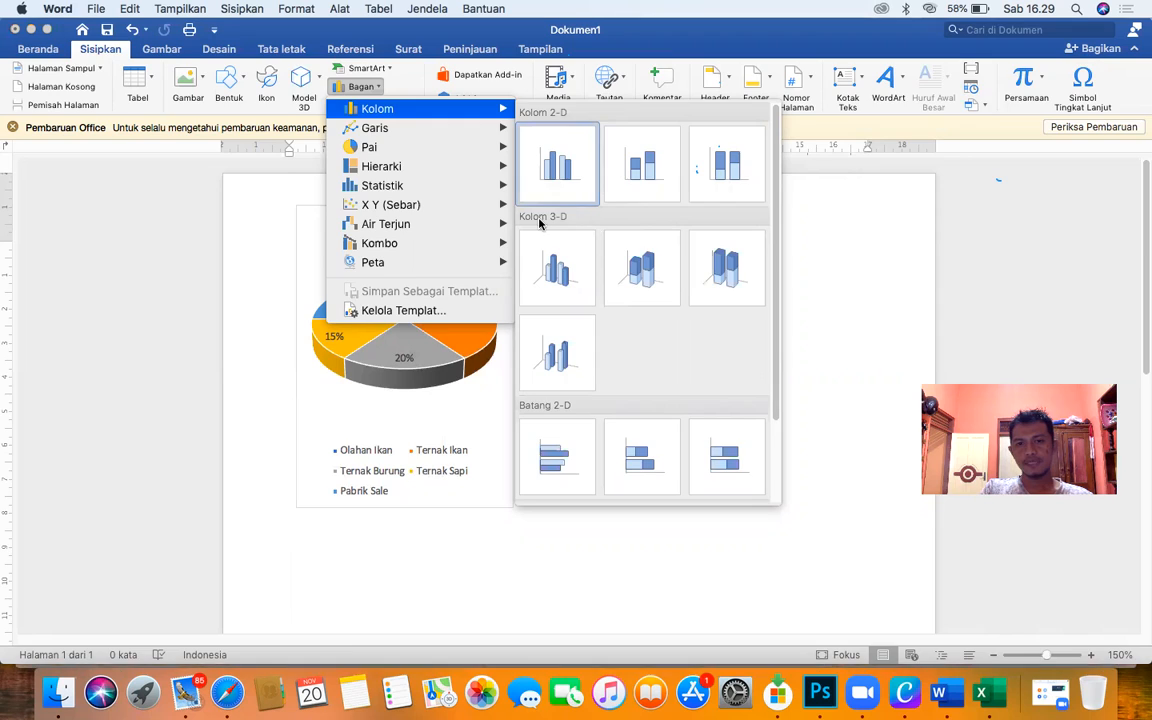
Step: Insert a 2-D clustered column chart below the pie chart and narrow its data sheet window to reveal the document beside it
click(560, 179)
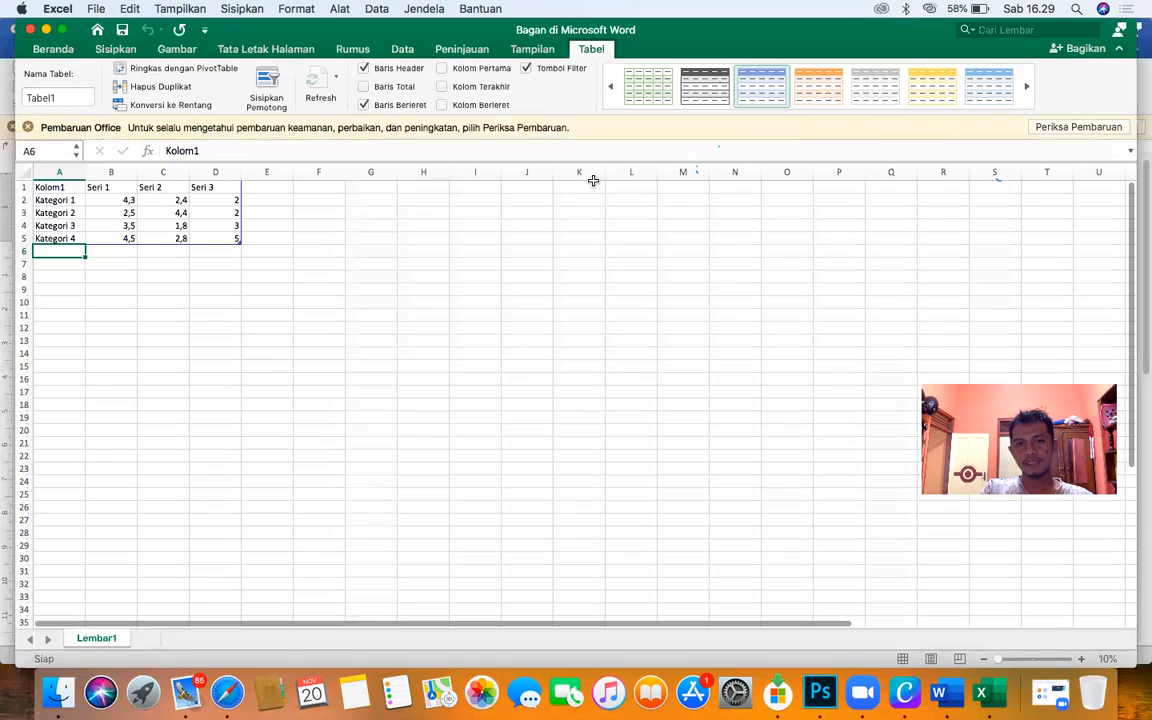
click(62, 200)
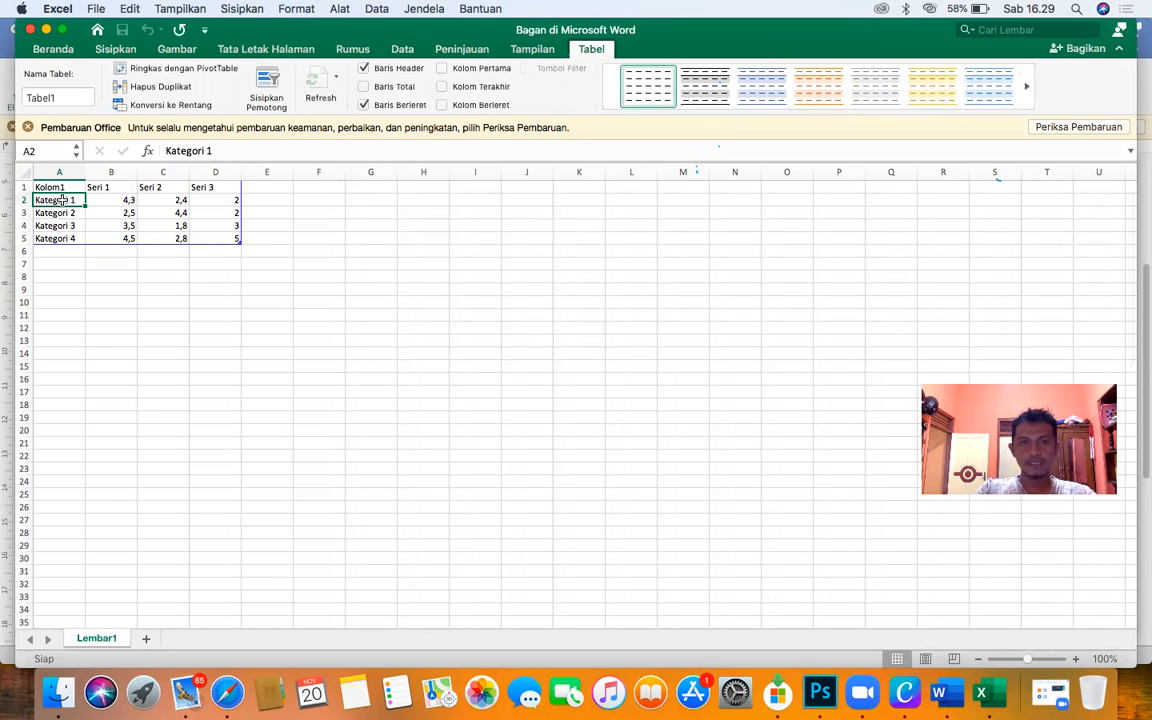
drag(50, 48, 493, 36)
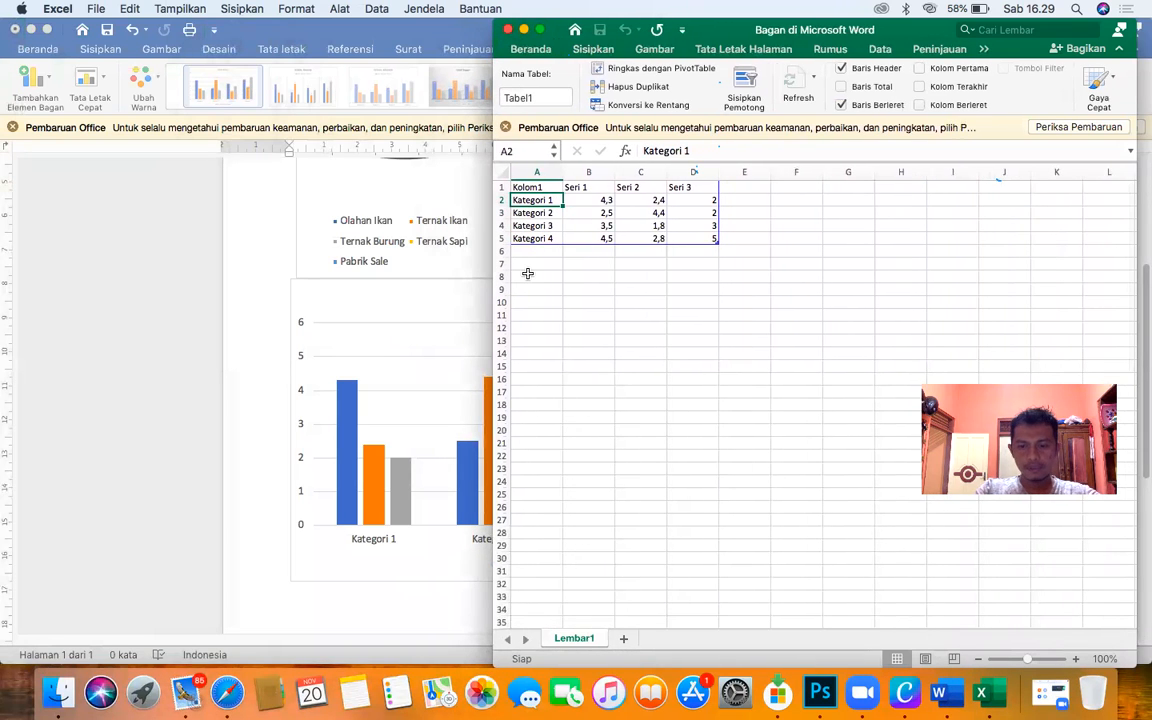
Step: Enter the categories Olahan Ikan, Ternak Ikan, Ternak Burung, Ternak Sapi and Pabrik Sale in cells A2 to A6 of the chart's data sheet
text(Ol)
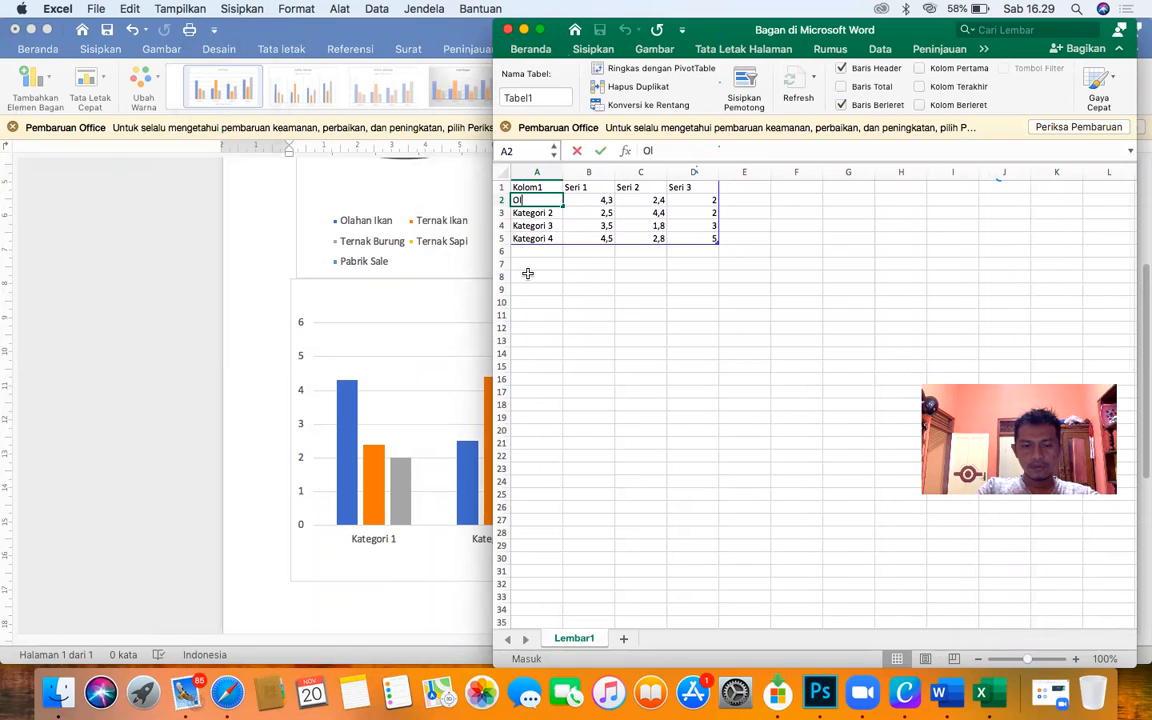
text(ahan Ikan)
key(Return)
text(Ternak Ikan)
key(Return)
text(Ternak Burung)
key(Return)
text(T)
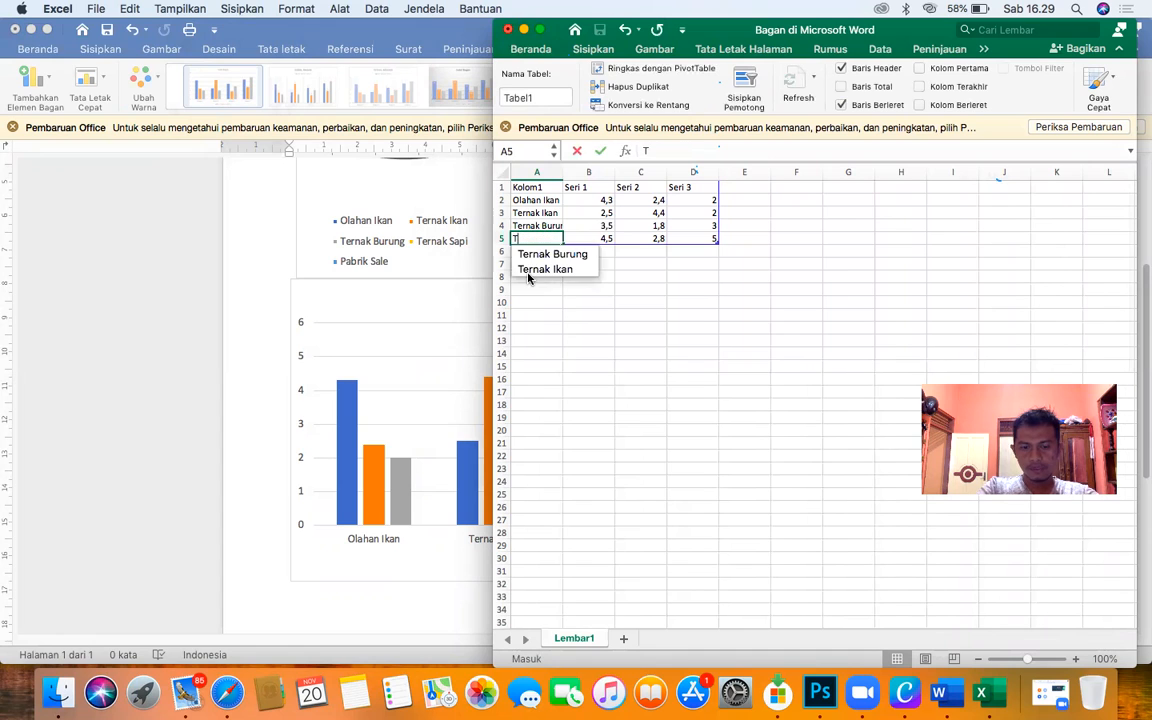
text(ernak Sapi)
key(Return)
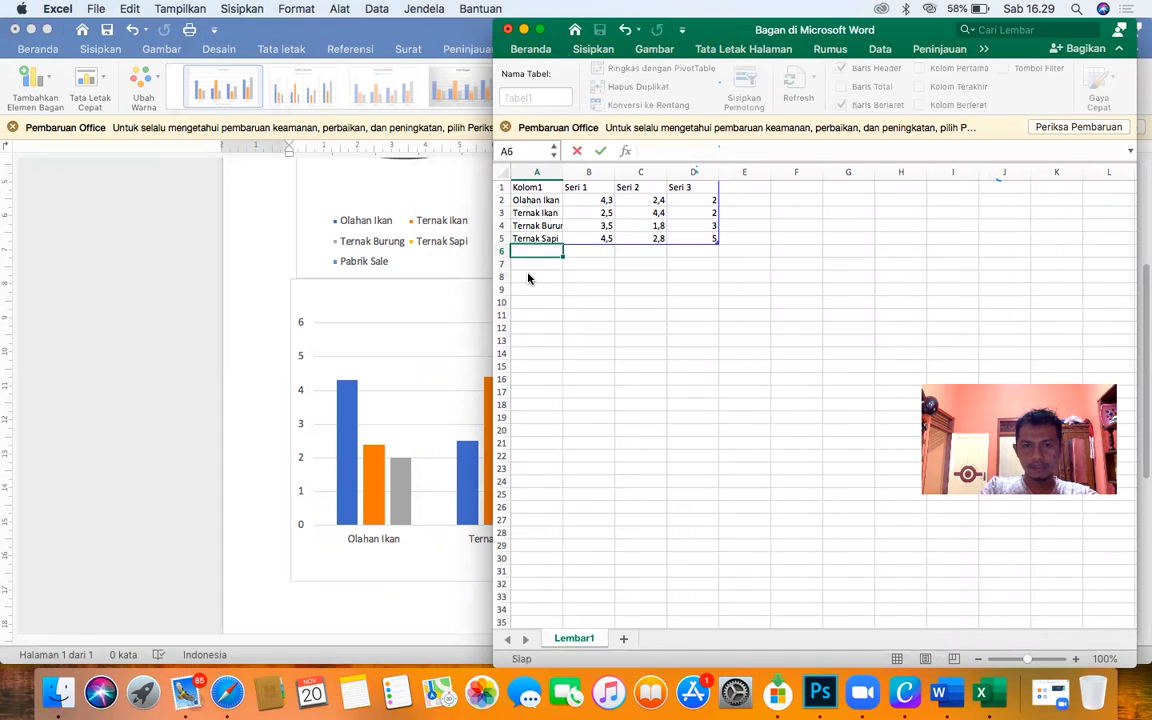
text(Pabrik Sale)
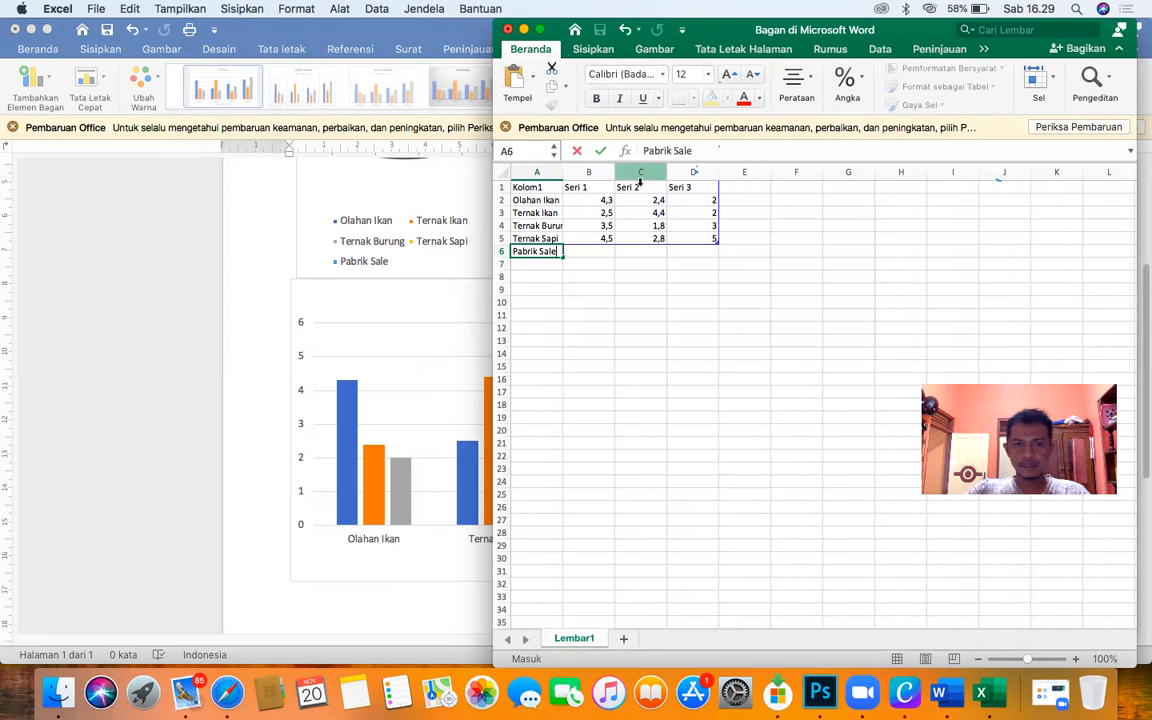
Step: Set the Seri 1 values to 10% for Olahan Ikan in cell B2 and 30% for Ternak Ikan in cell B3
drag(803, 38, 421, 65)
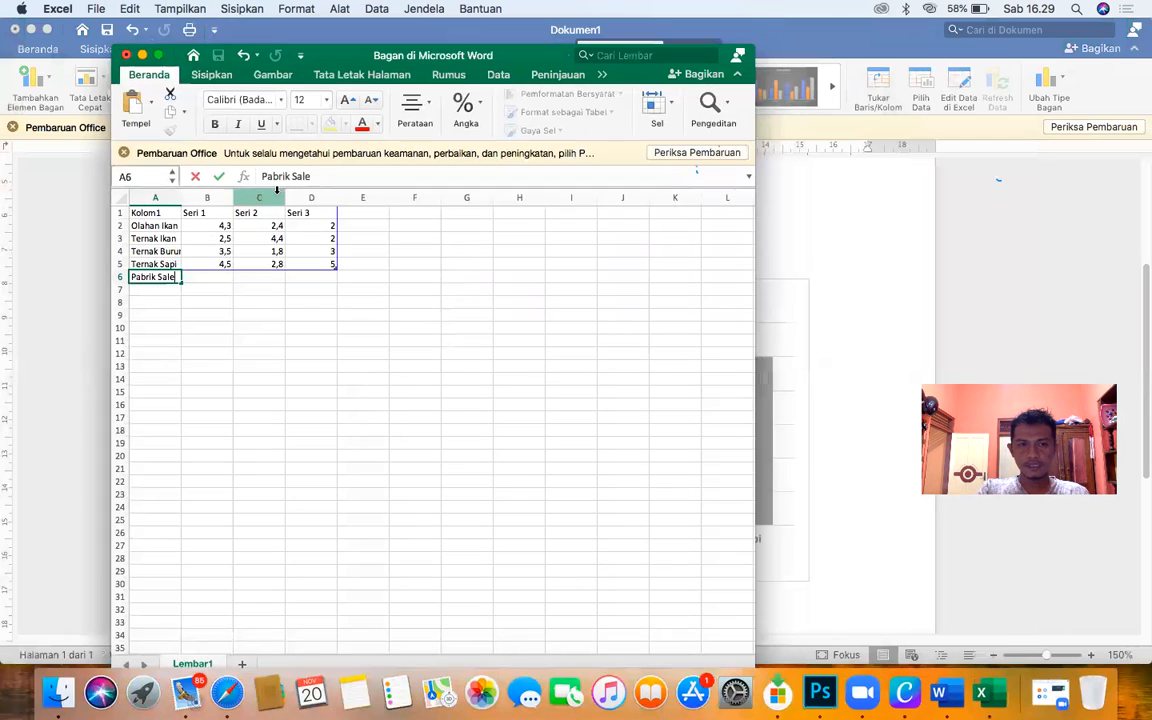
click(224, 227)
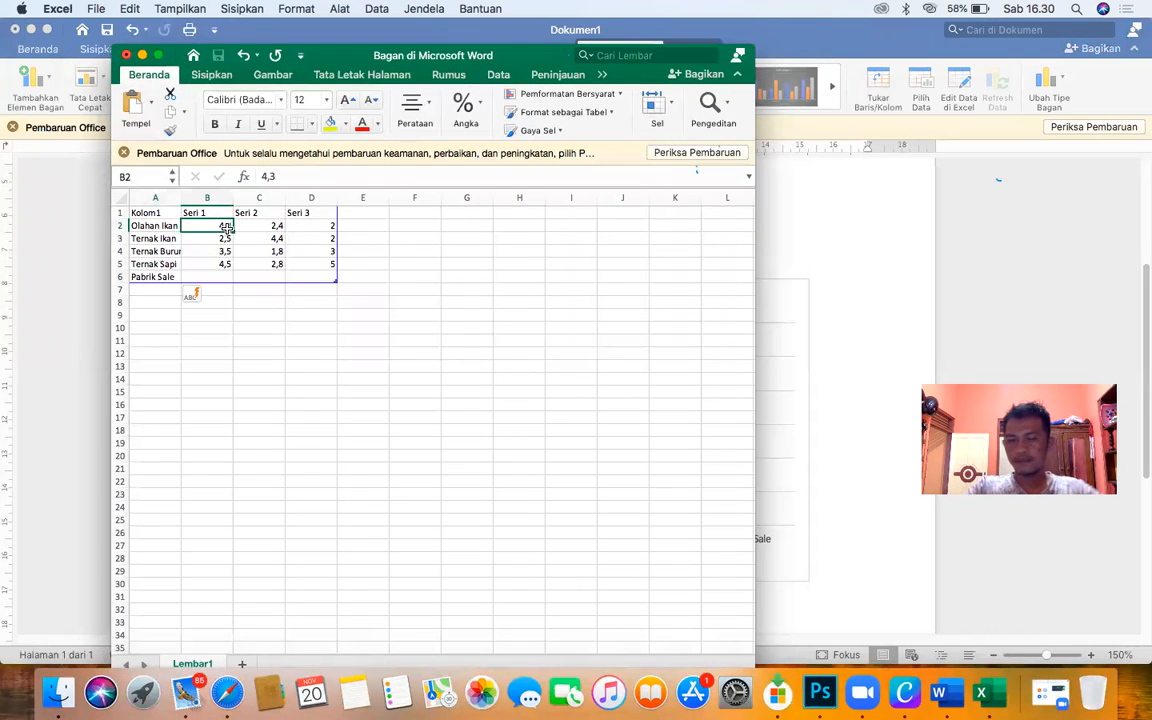
drag(540, 54, 888, 27)
scroll(229, 330, up, 5)
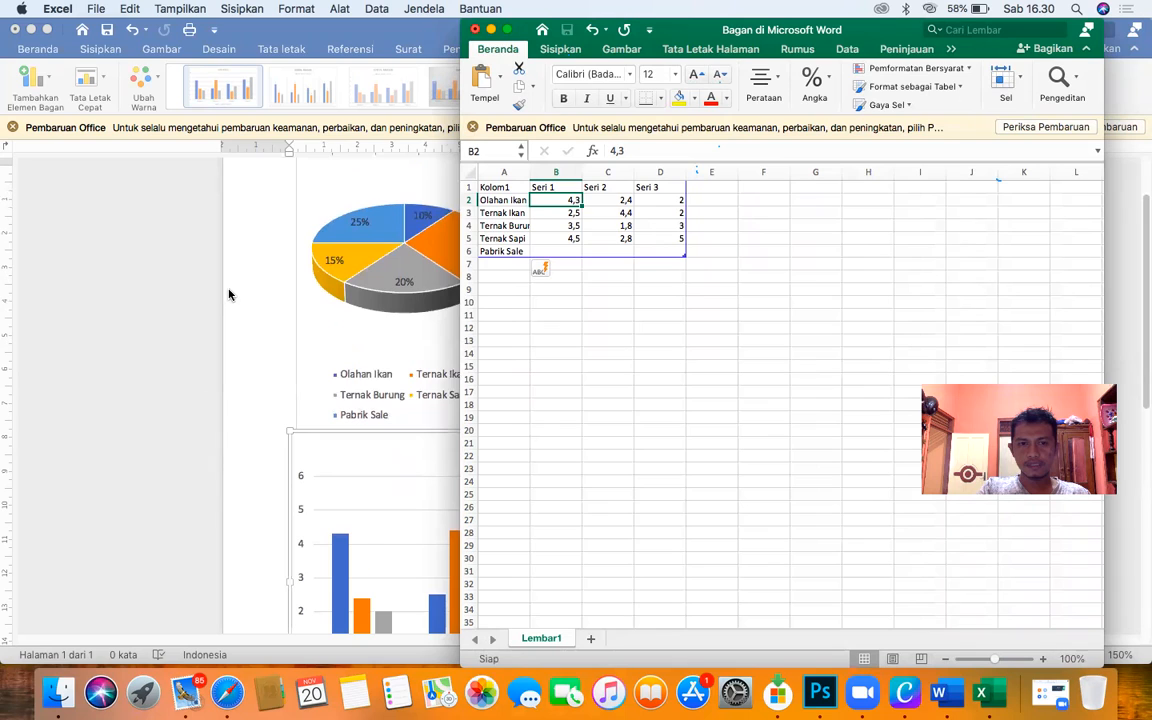
text(10)
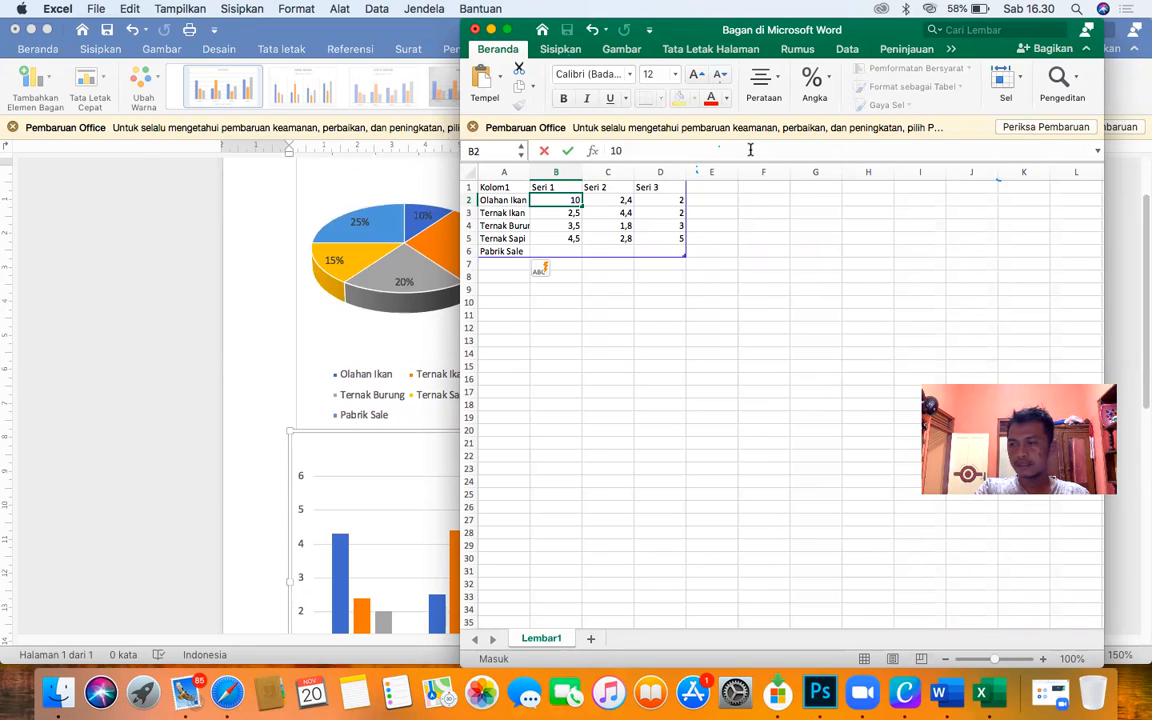
key(Return)
drag(860, 36, 889, 68)
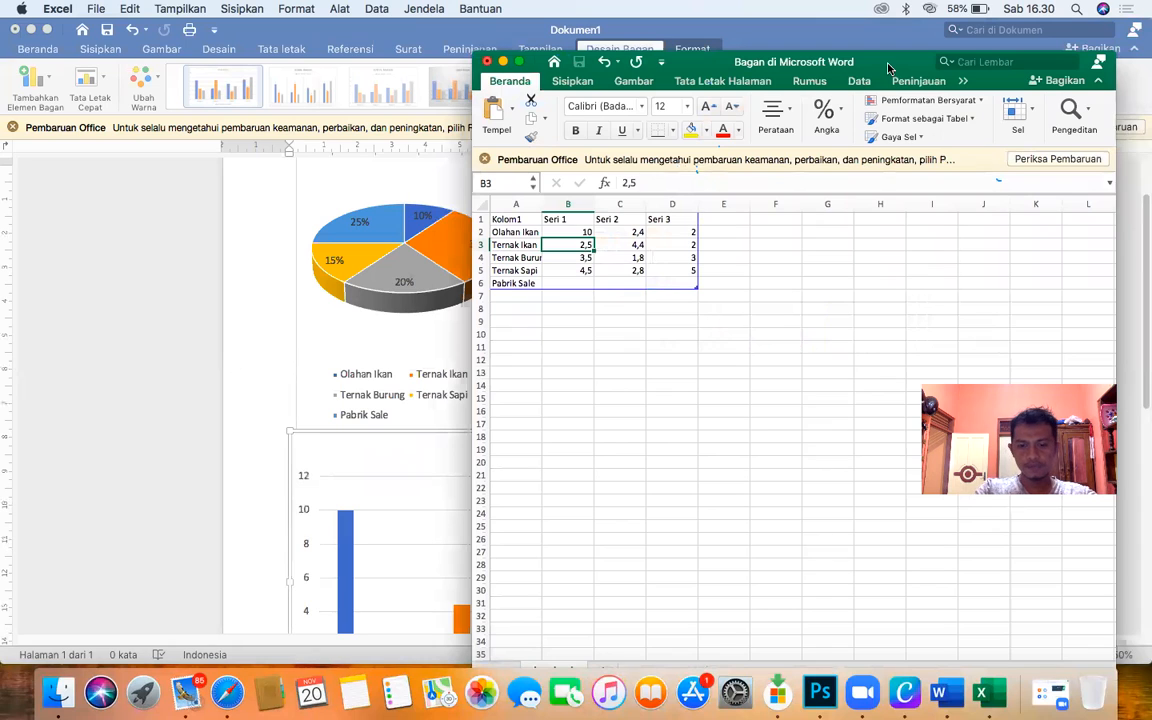
text(30)
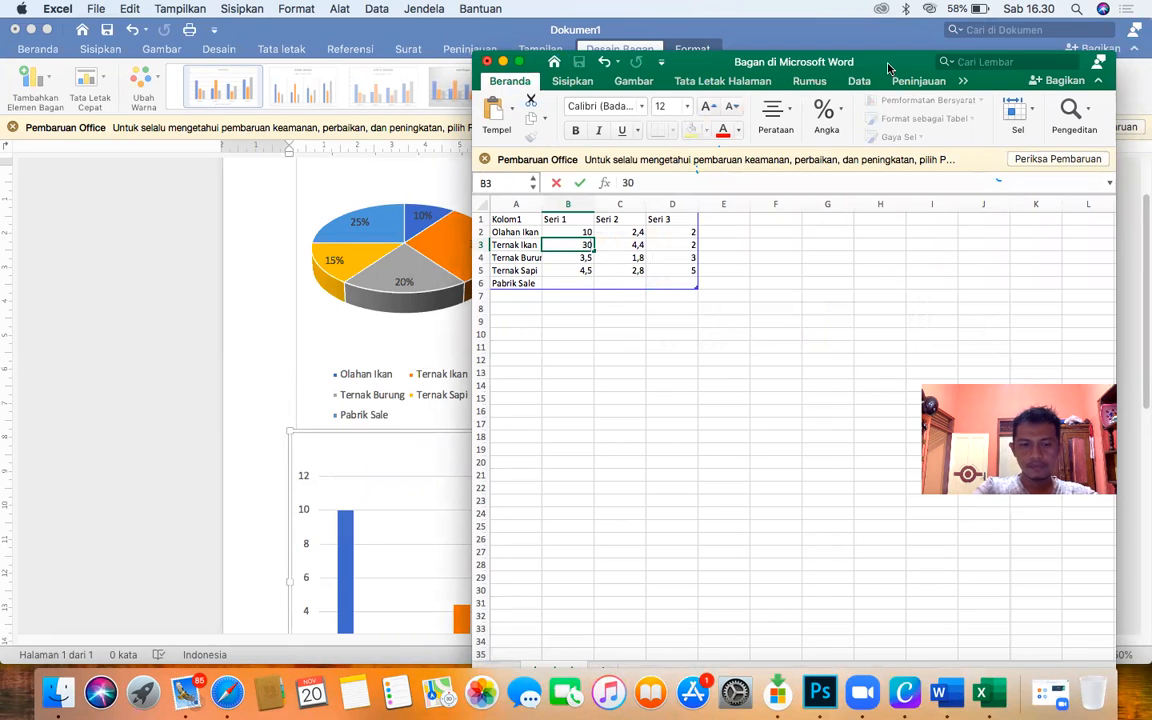
text(%)
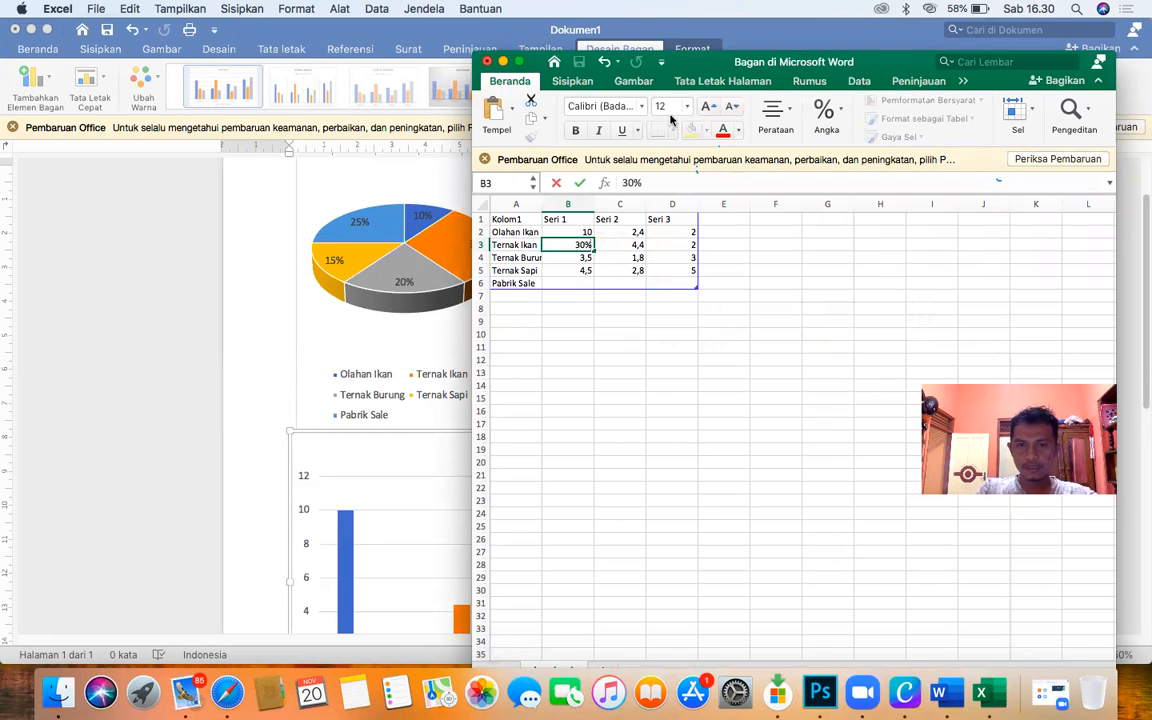
click(577, 231)
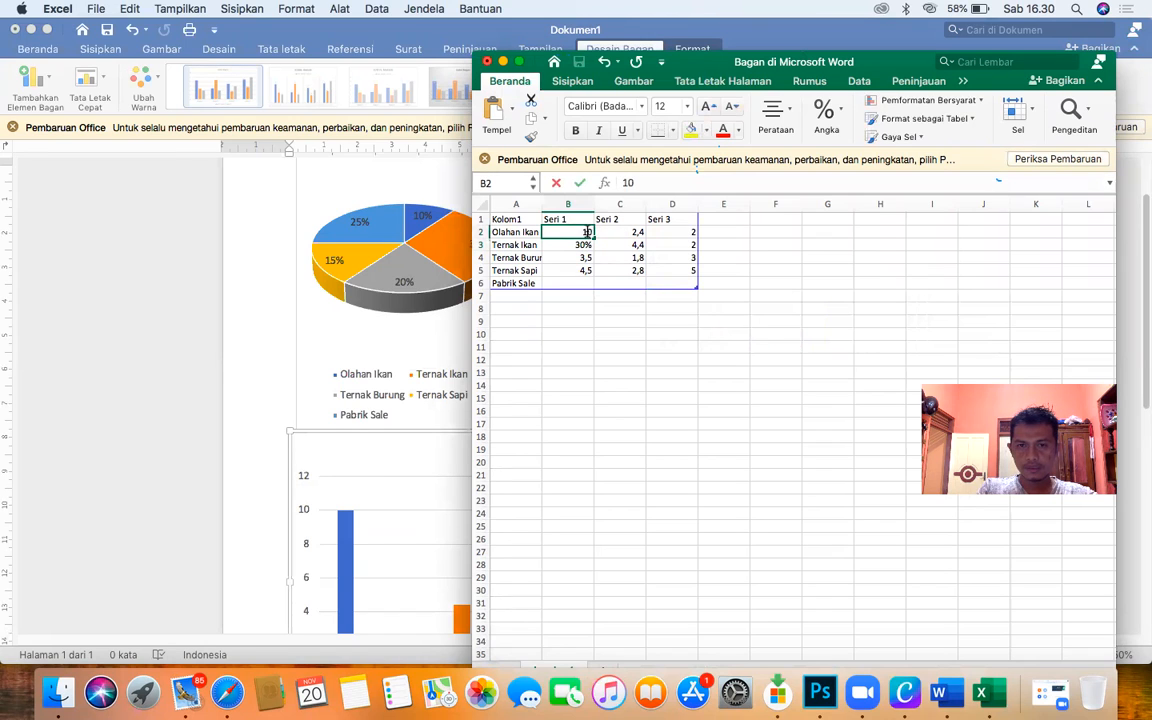
double_click(577, 231)
text(%)
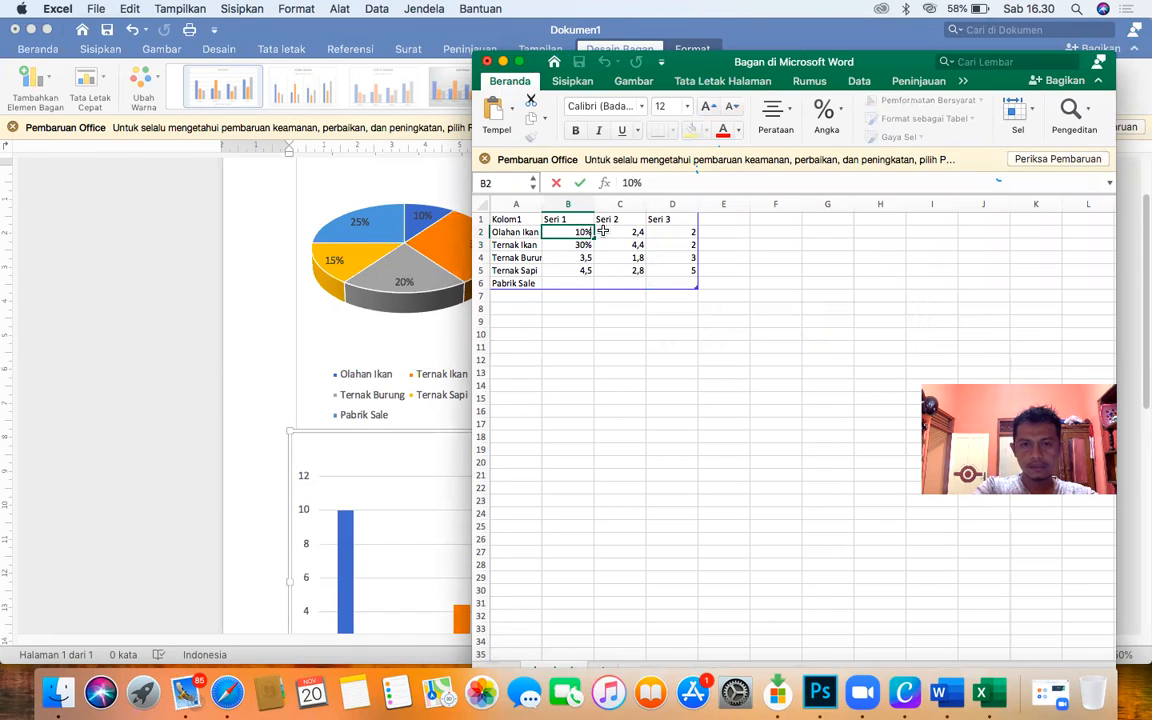
Step: Enter the Seri 1 values 20% for Ternak Burung, 15% for Ternak Sapi and 25% for Pabrik Sale in cells B4 to B6
click(580, 258)
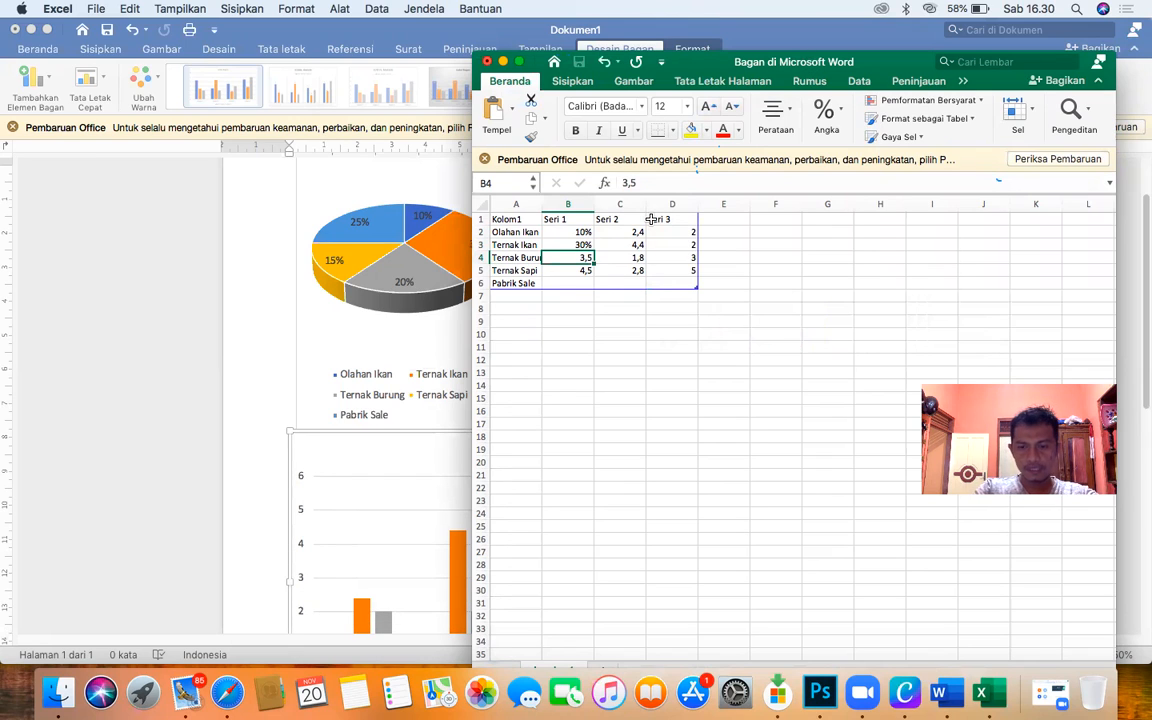
text(20%)
key(Return)
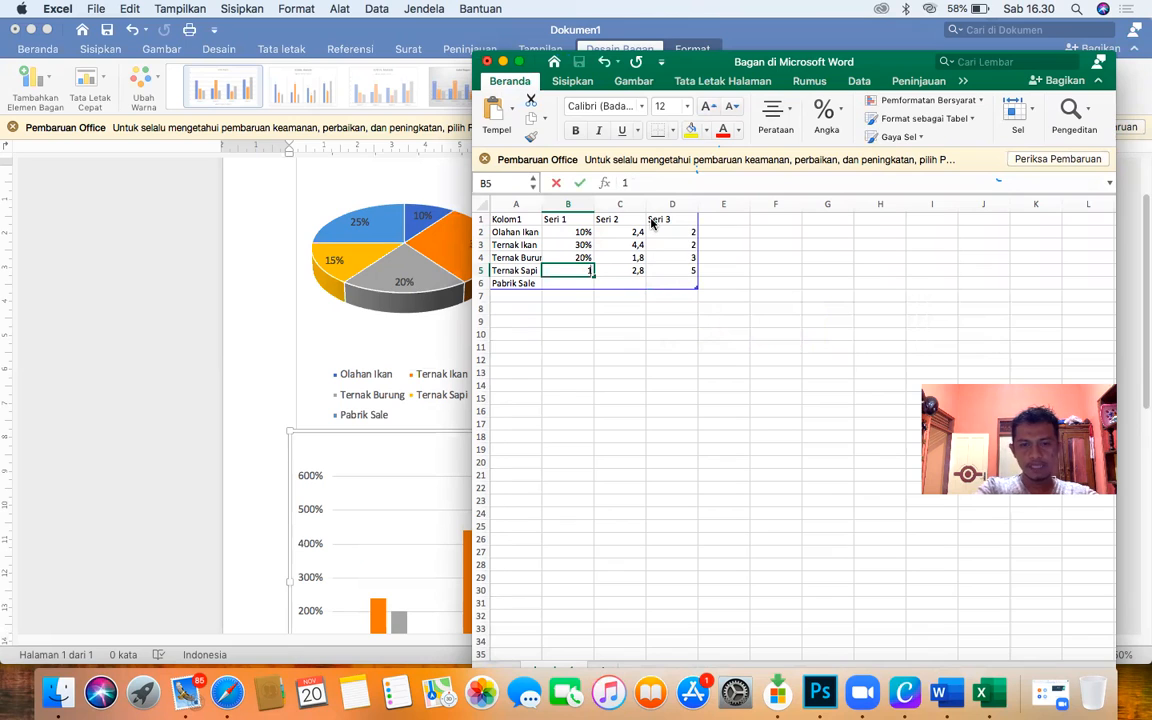
text(15%)
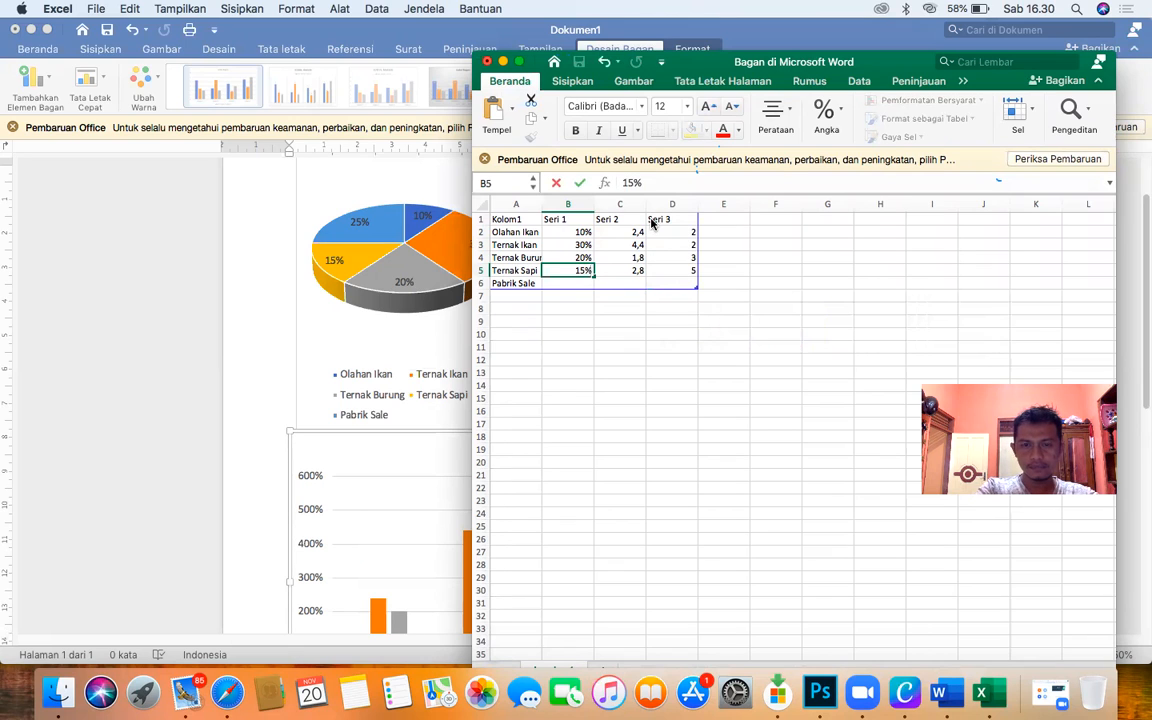
key(Return)
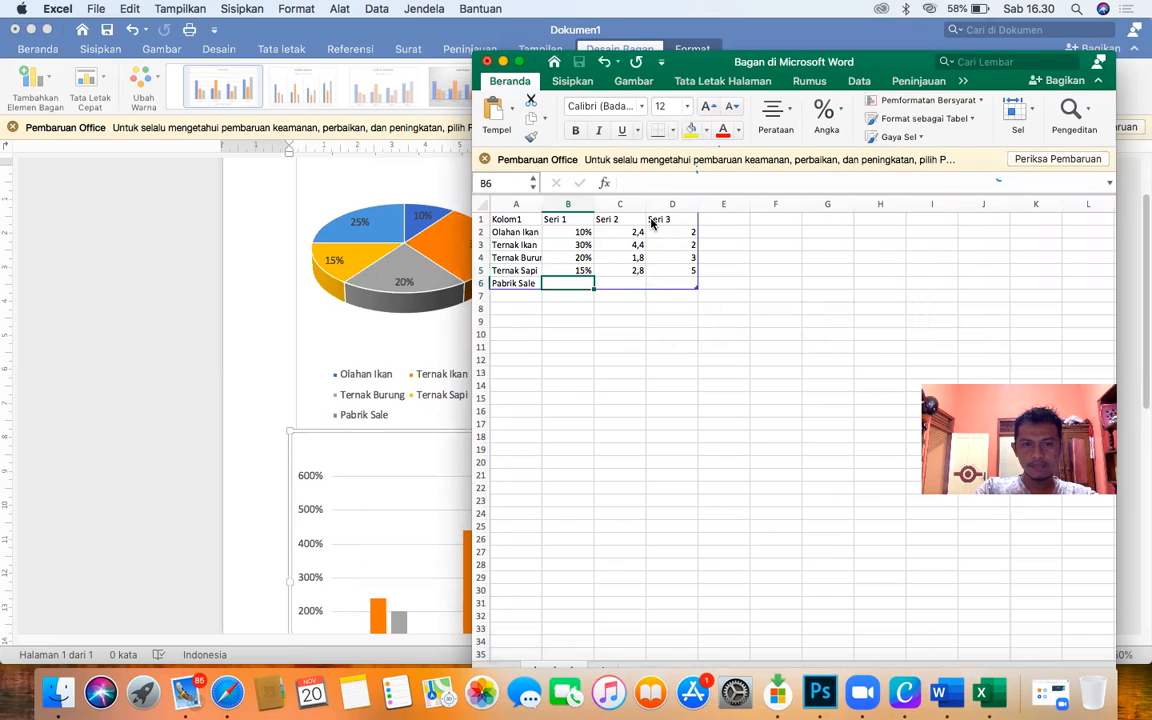
text(25)
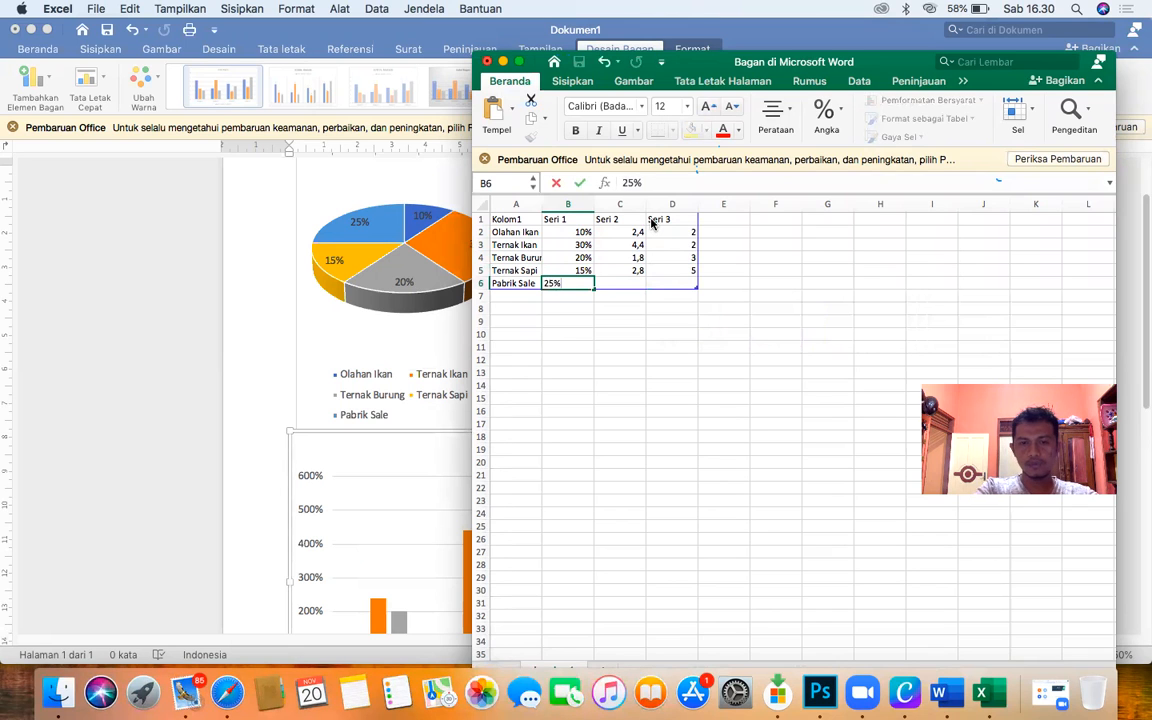
text(%)
key(Return)
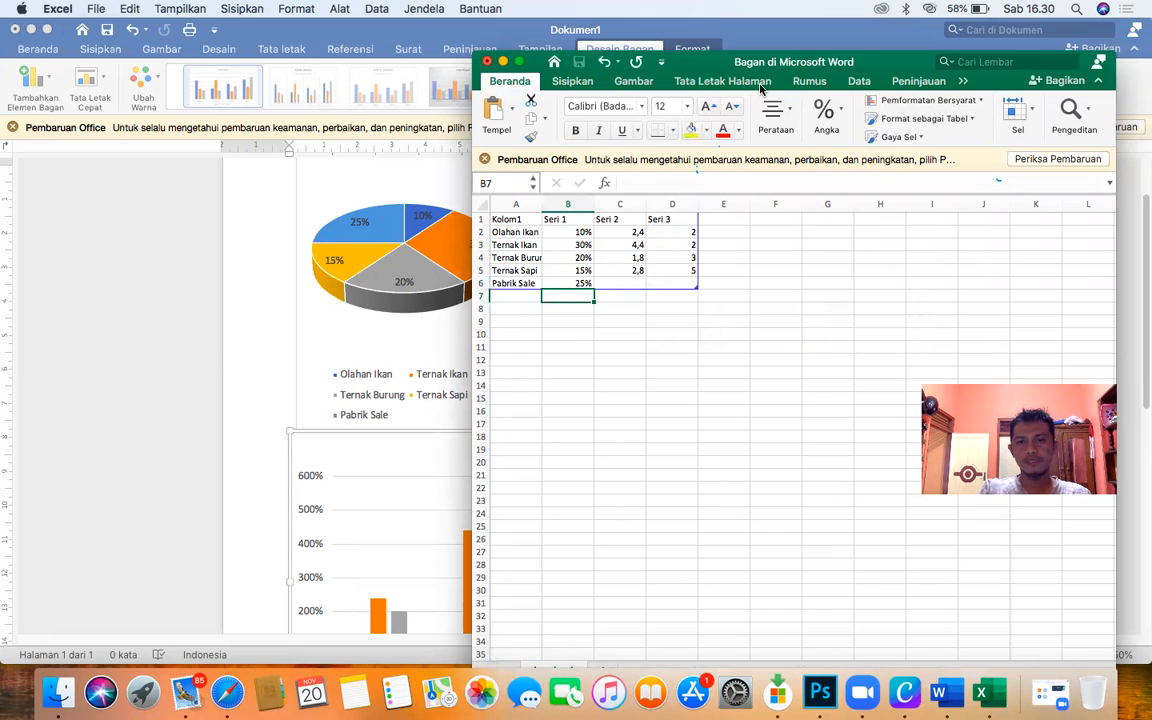
Step: Clear the sample values and the header names of Seri 2 and Seri 3 in columns C and D
drag(786, 57, 615, 8)
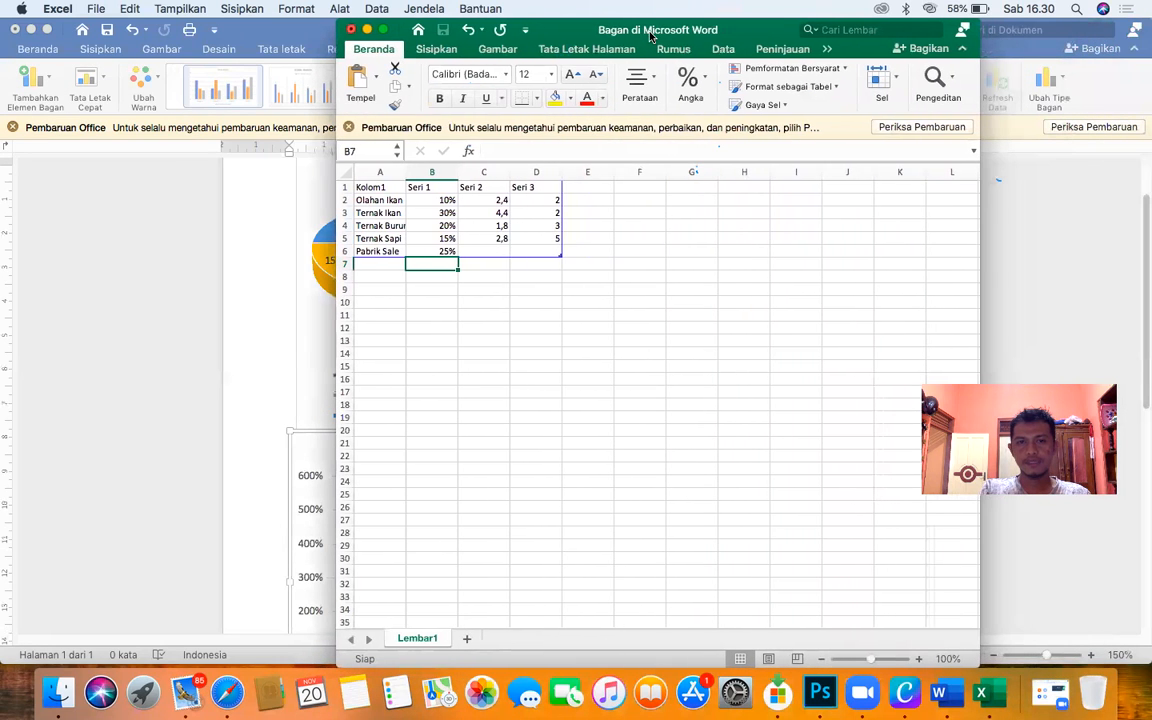
drag(492, 202, 559, 256)
key(Delete)
click(525, 188)
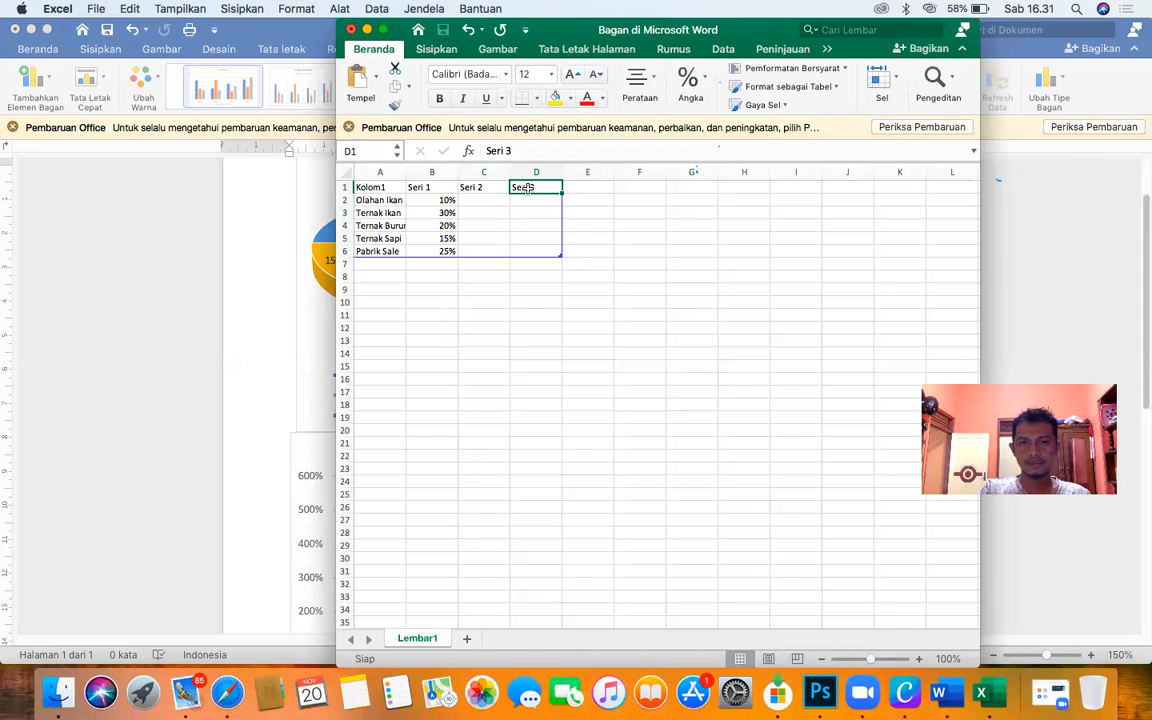
shift+click(465, 188)
text(Kolom2	Kolom3)
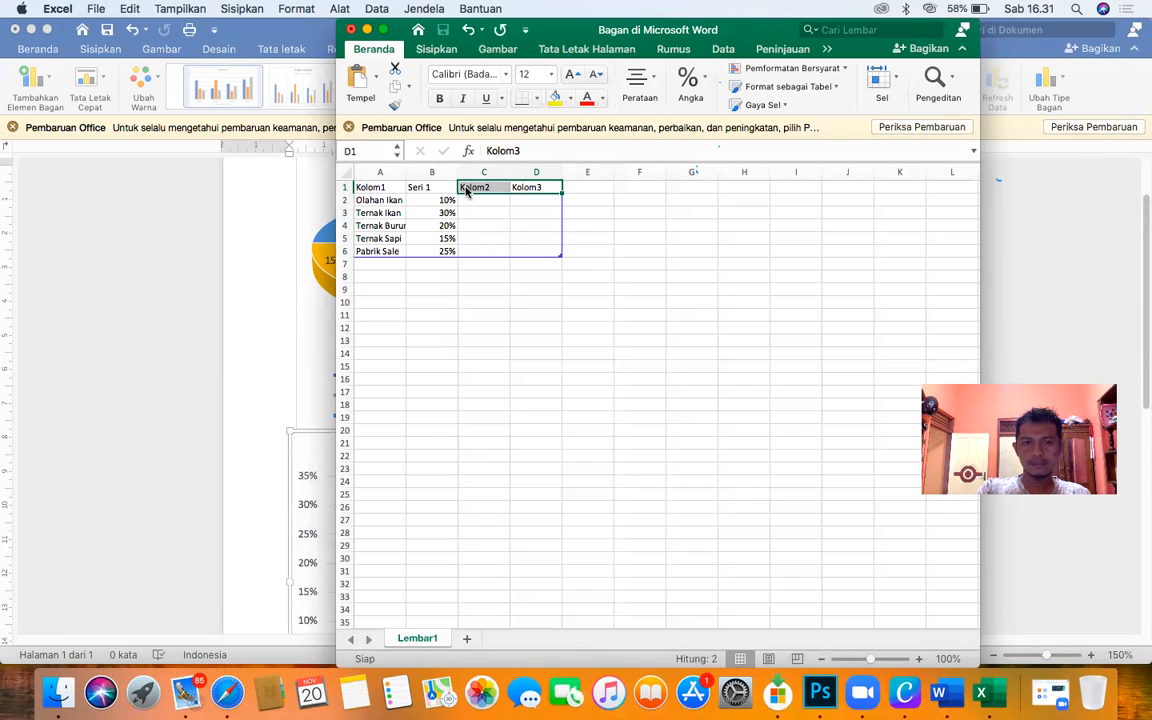
Step: Close the chart's data sheet and return to the column chart in the Word document
click(640, 353)
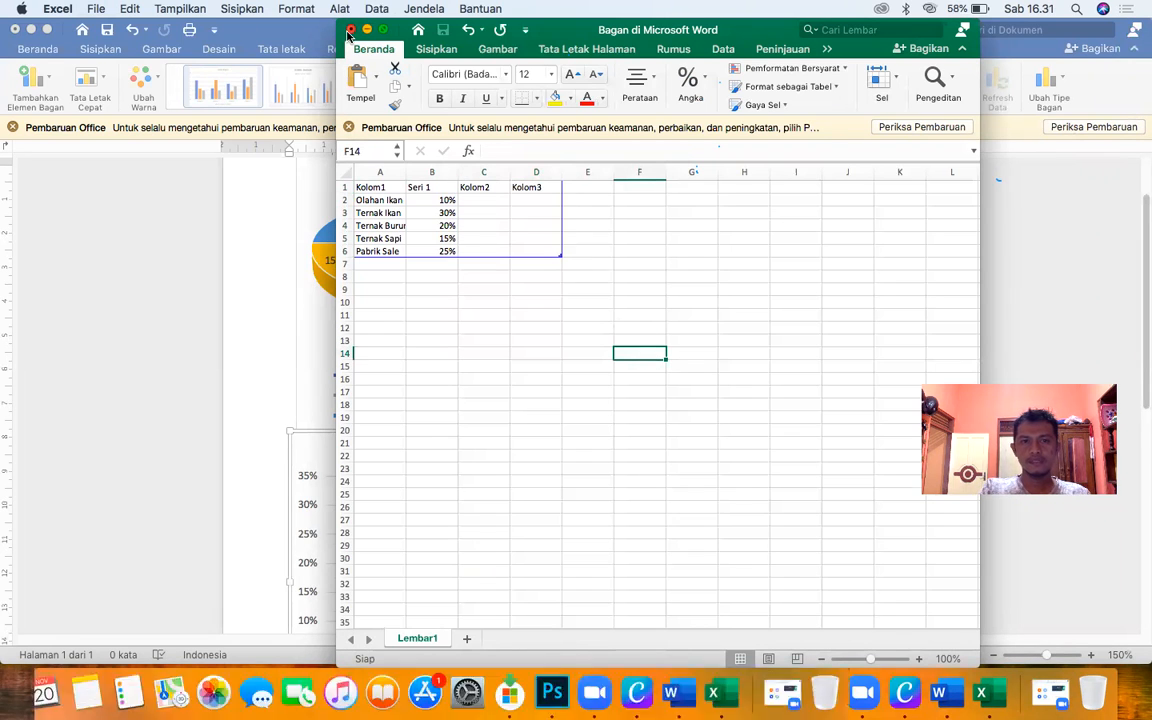
click(350, 30)
scroll(659, 326, down, 3)
scroll(659, 326, down, 2)
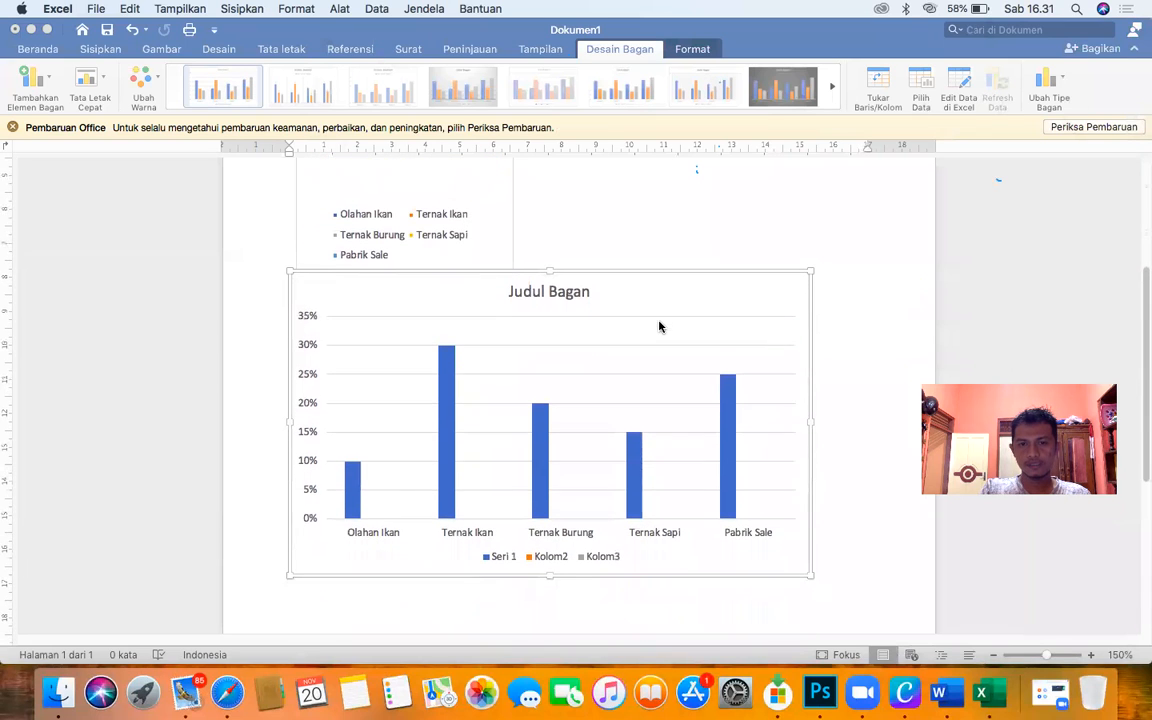
Step: Replace the column chart's placeholder title with PERTUMBUHAN UMKM
click(582, 264)
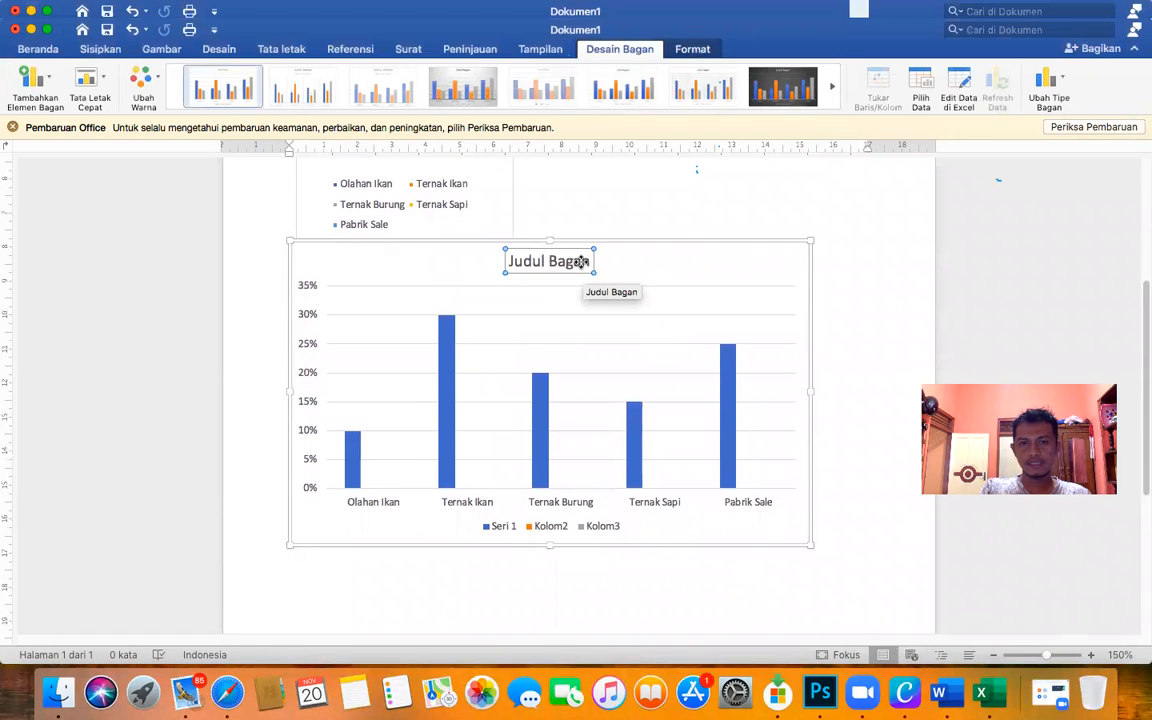
double_click(587, 263)
click(456, 263)
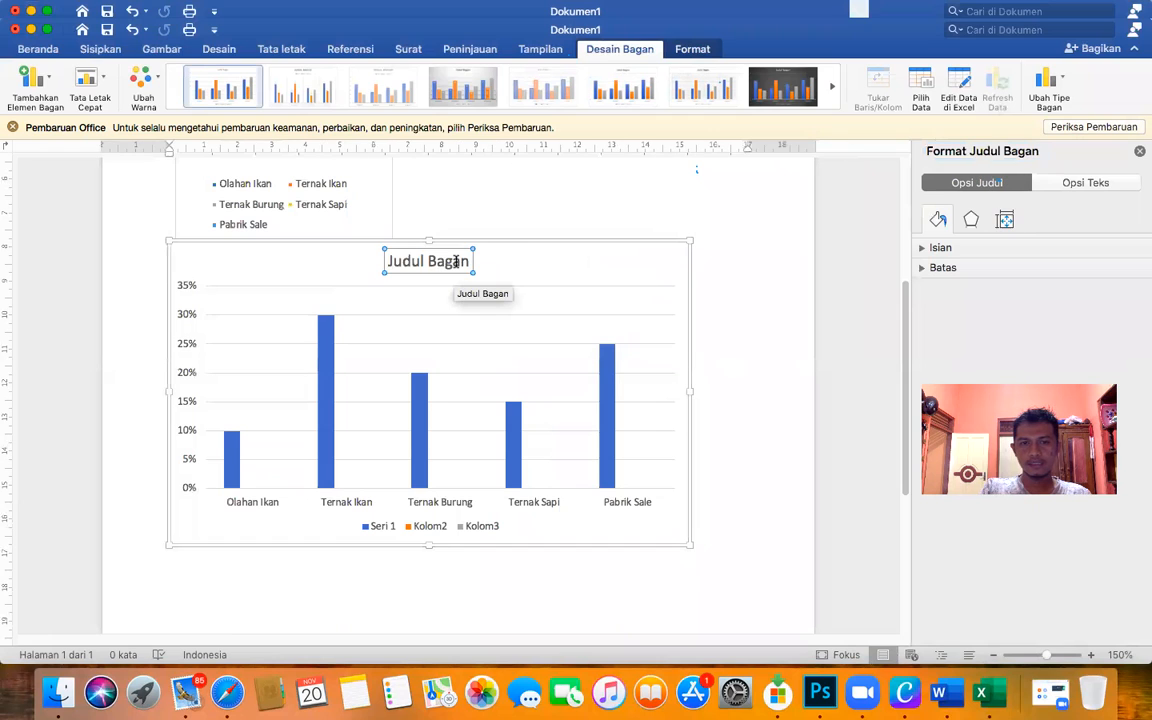
triple_click(391, 260)
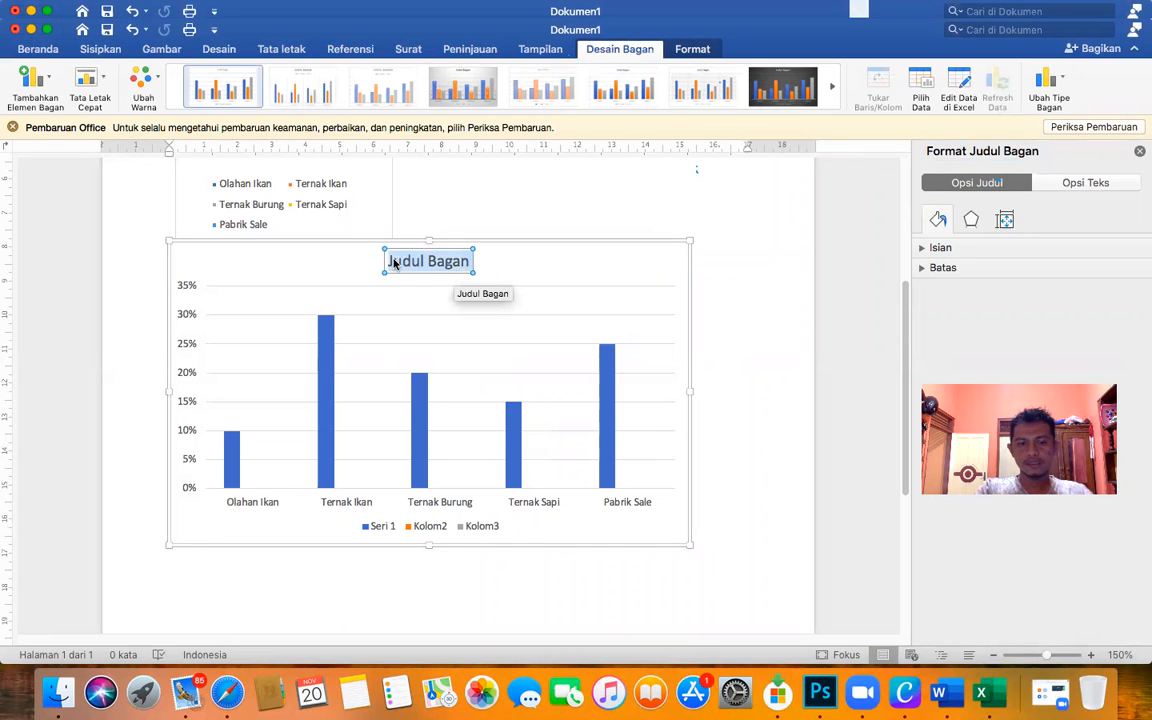
text(PER)
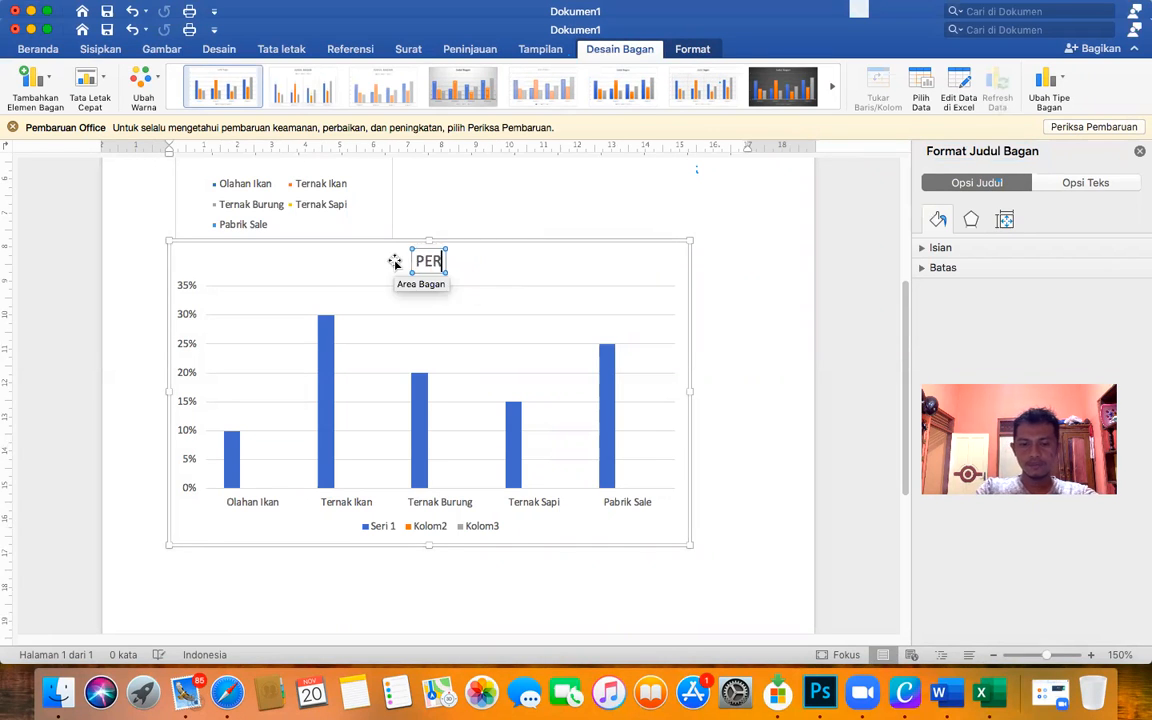
text(TUMBUHAN UMKM)
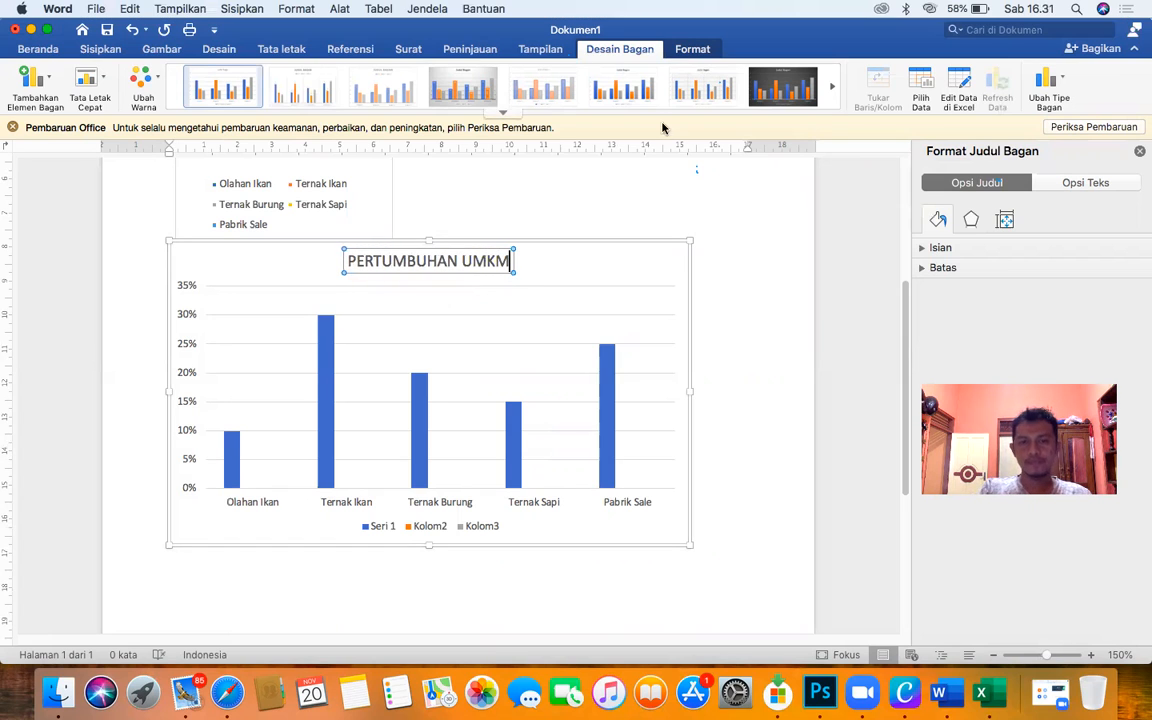
Step: Shrink the column chart so that it fits on the page beside the pie chart
drag(688, 241, 490, 286)
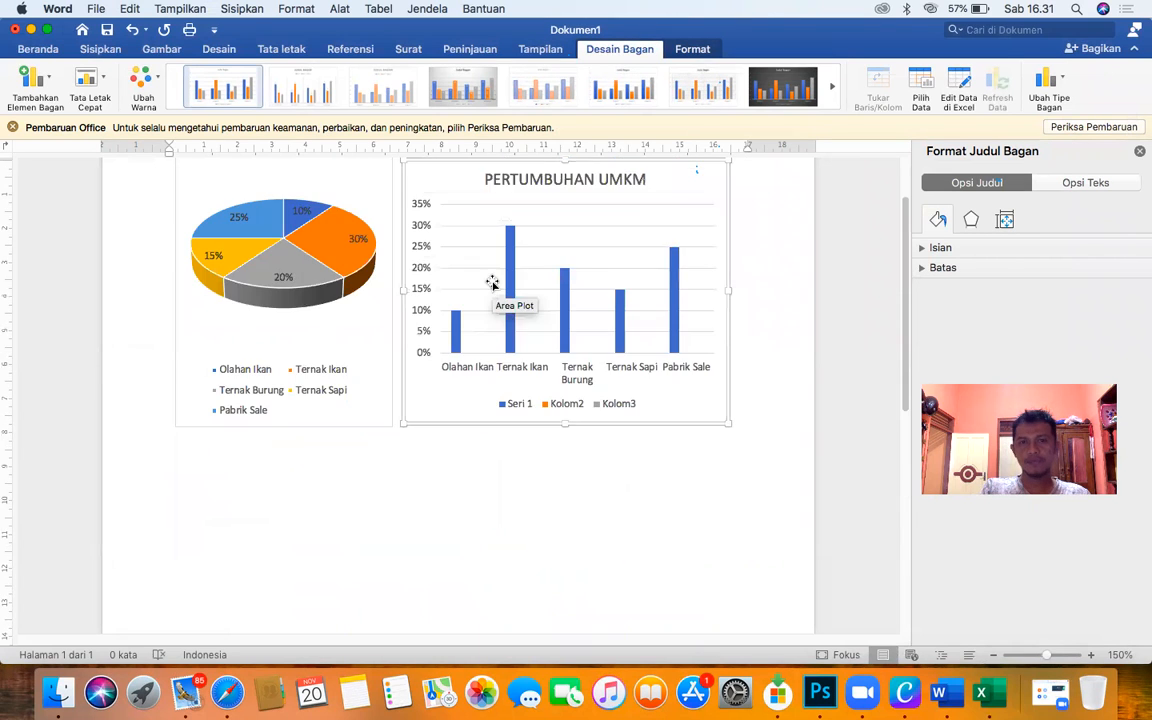
scroll(489, 230, up, 2)
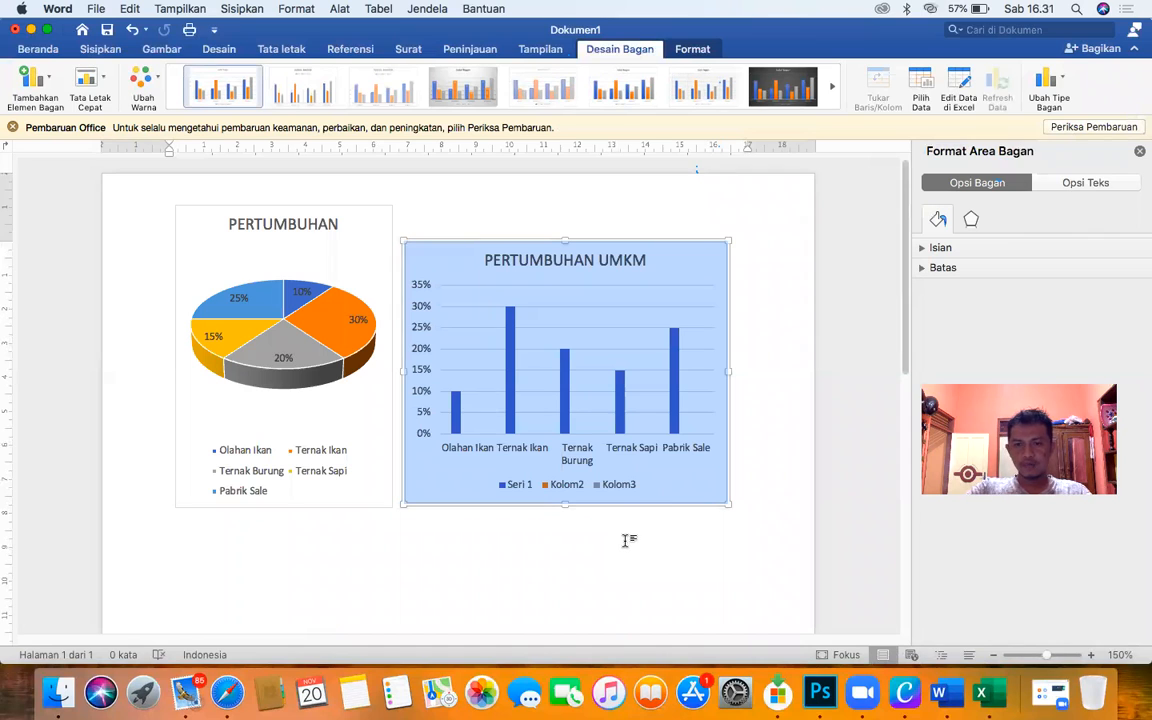
Step: Save the chart document in the Dokumen folder as Grafik Pertumbuhan UMKM in Word (.docx) format
key(super+s)
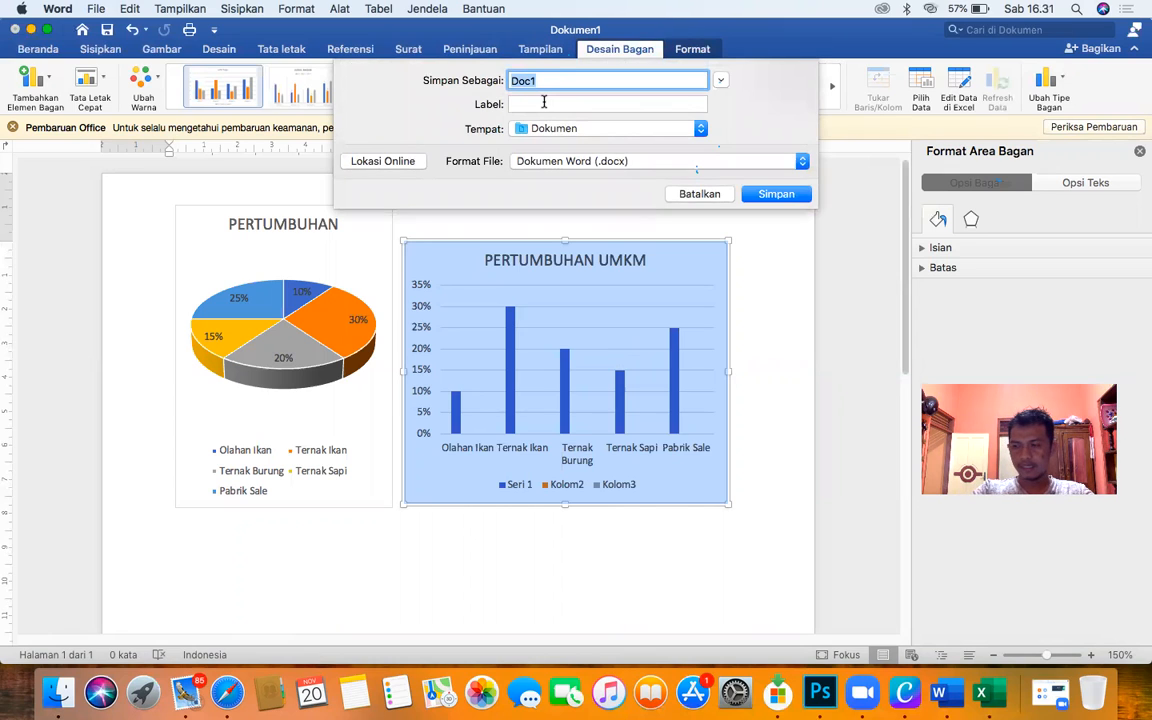
text(Tabe)
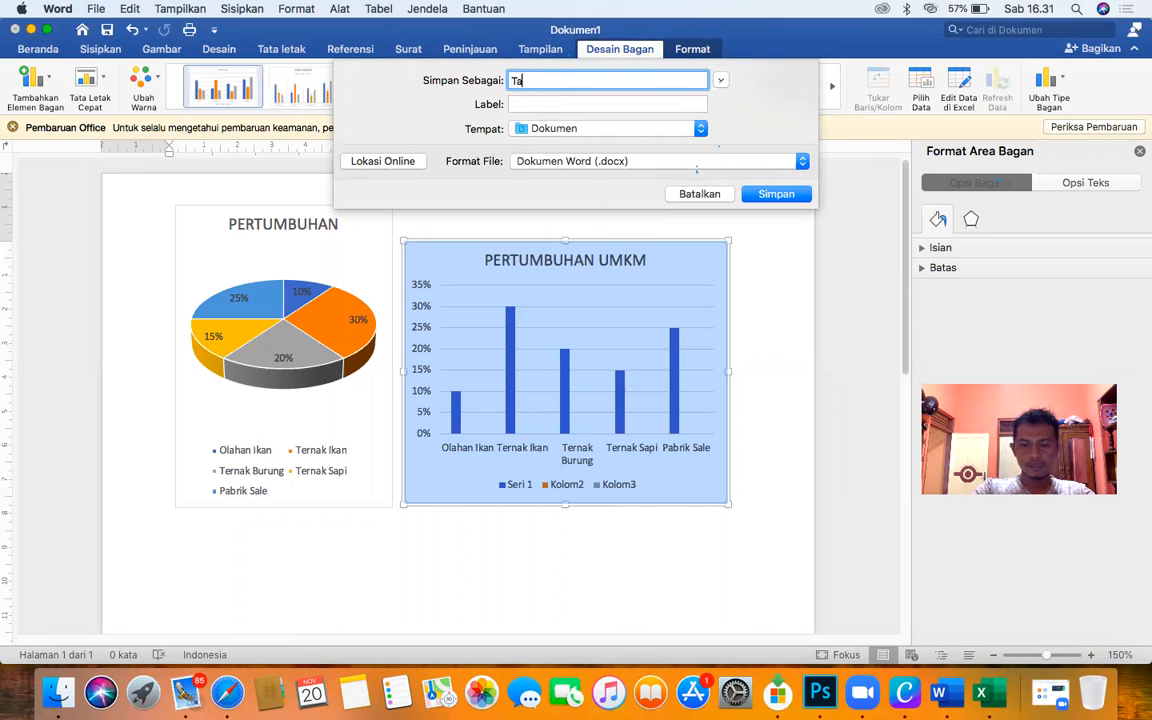
key(BackSpace)
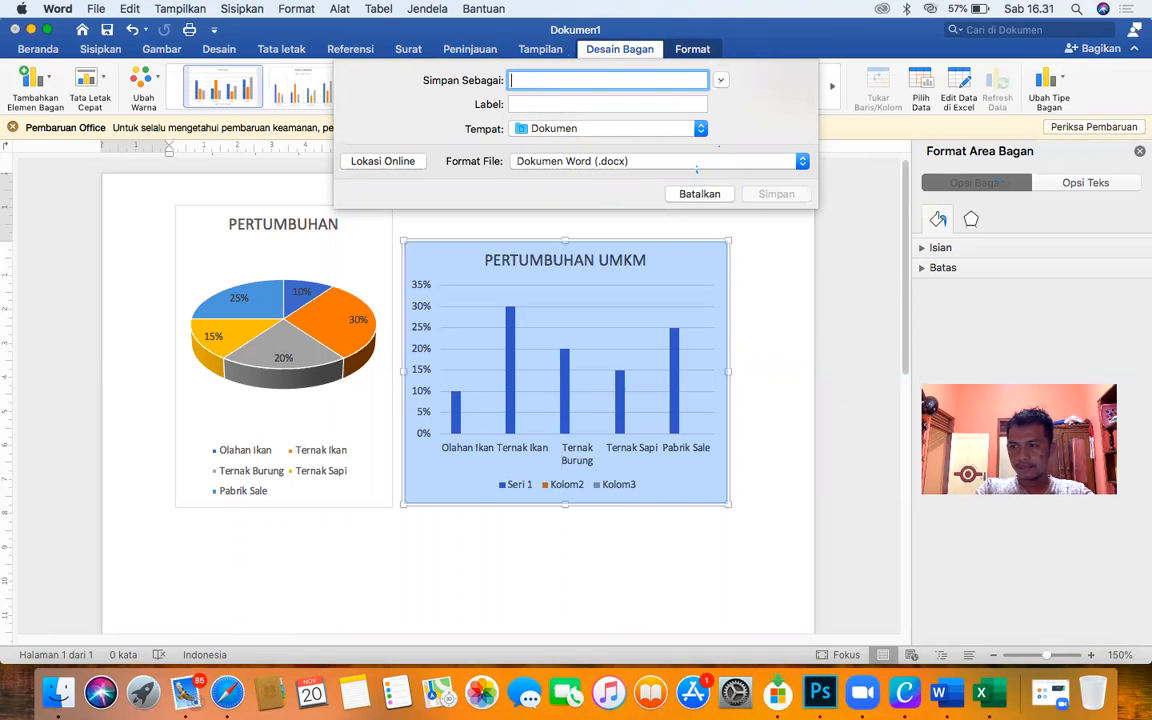
text(Grafik Pertum)
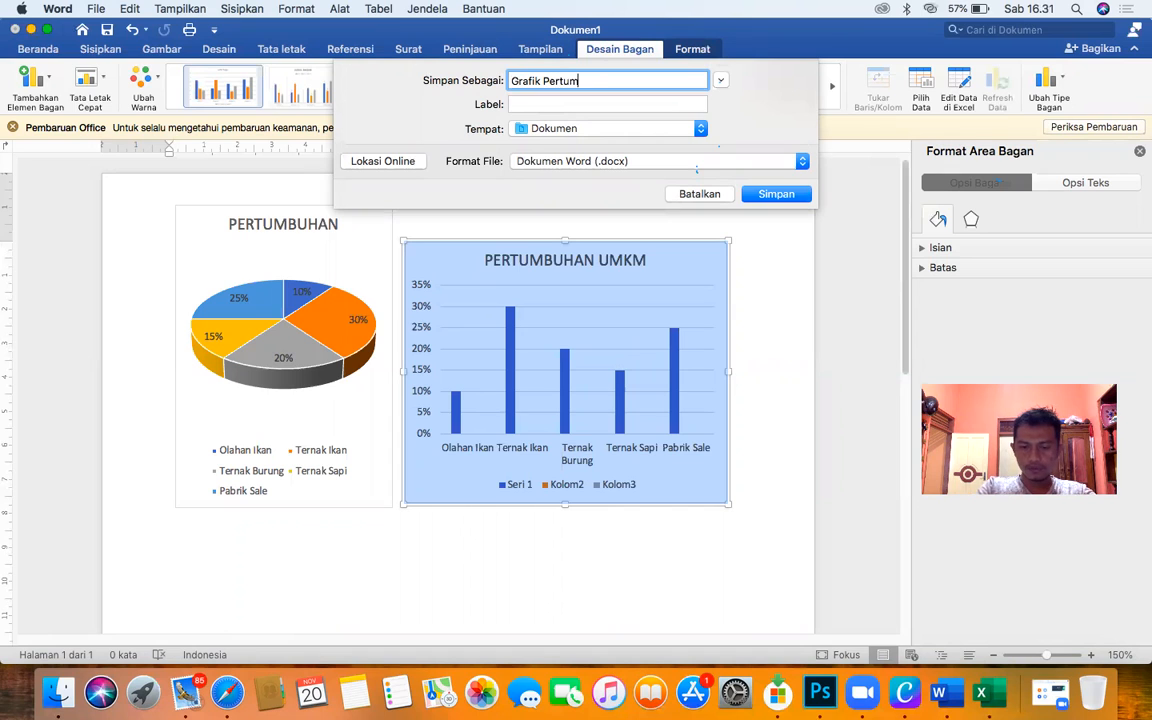
text(buhan UMKM)
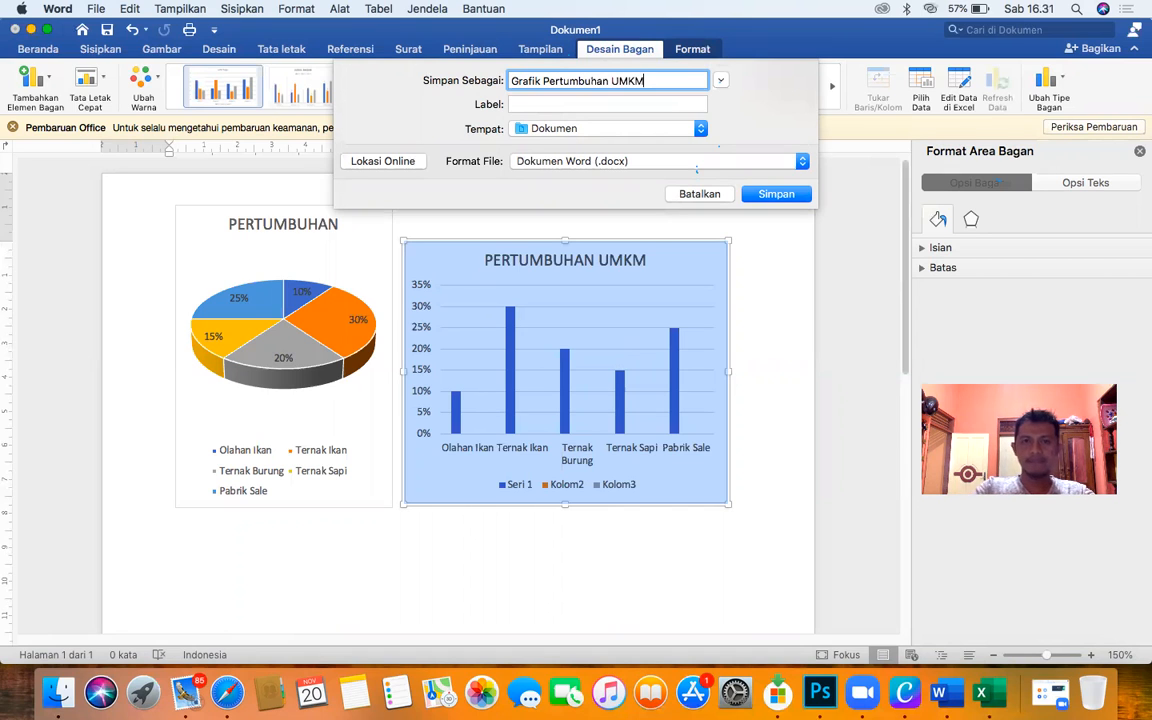
click(625, 128)
click(620, 126)
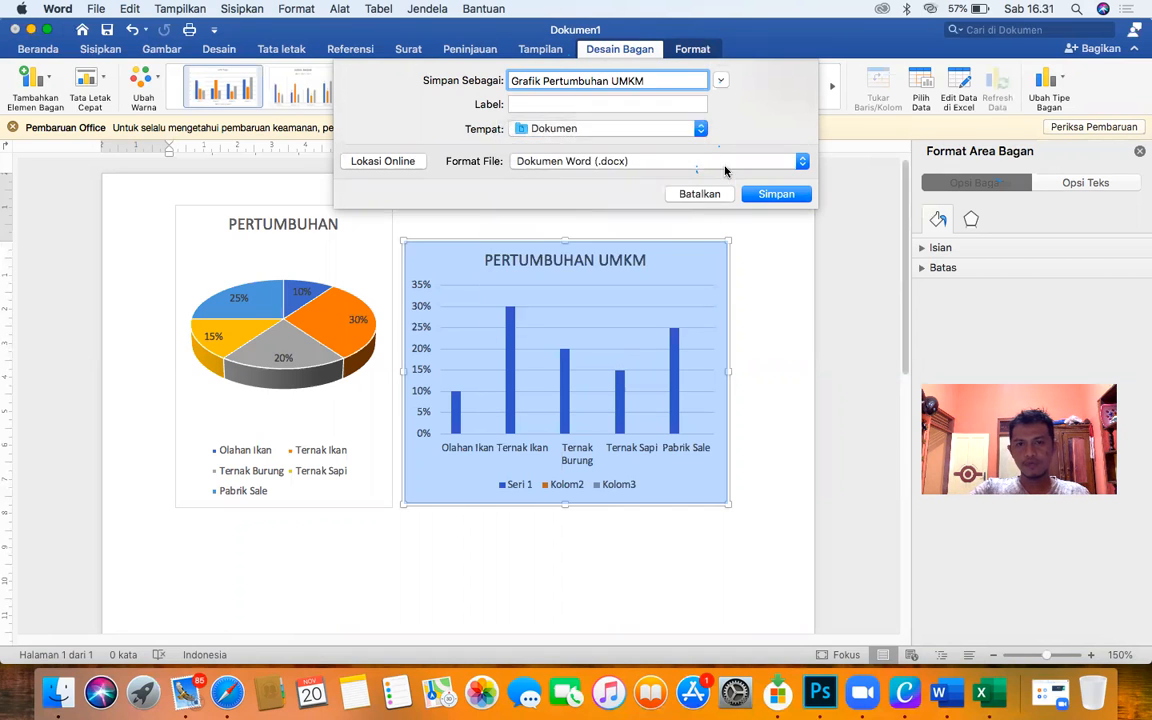
click(776, 194)
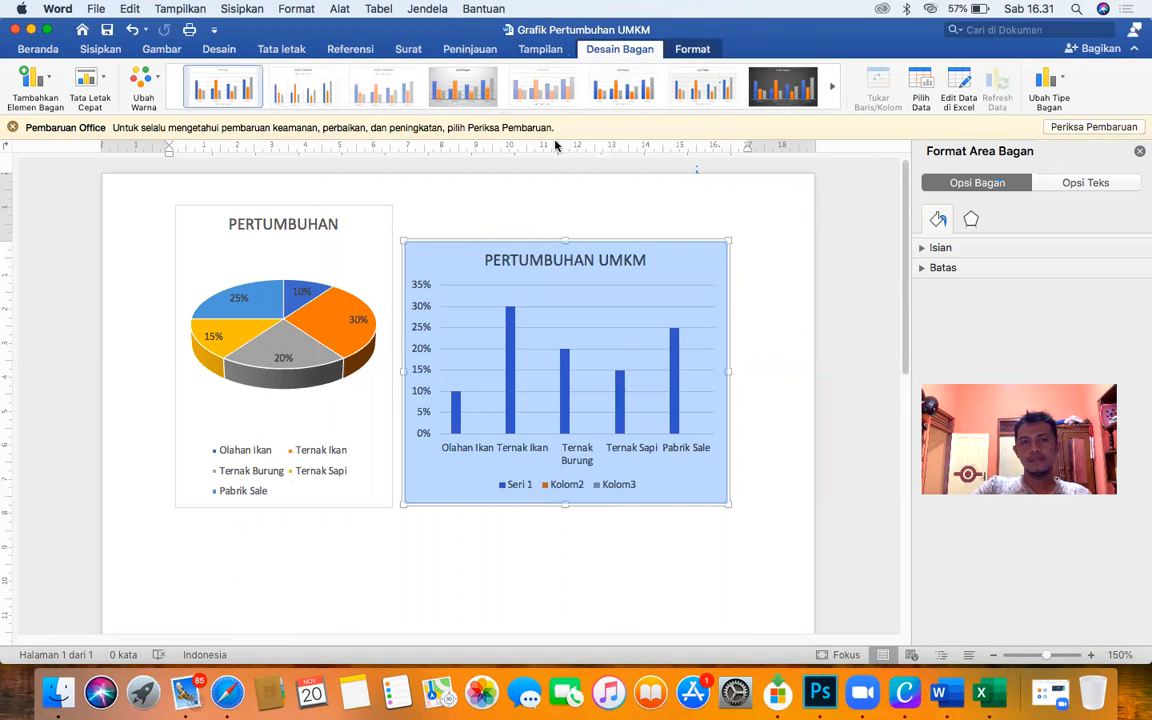
Step: Export a PDF copy of the chart document to the Dokumen folder under the same file name
key(super+shift+s)
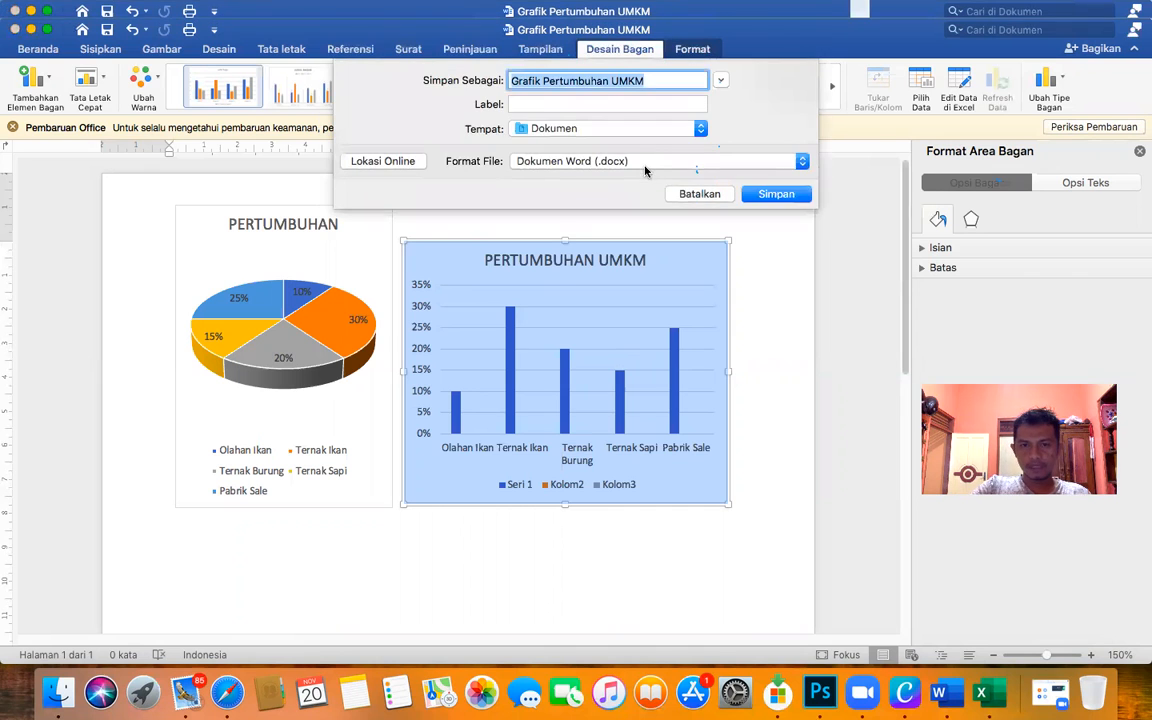
click(652, 161)
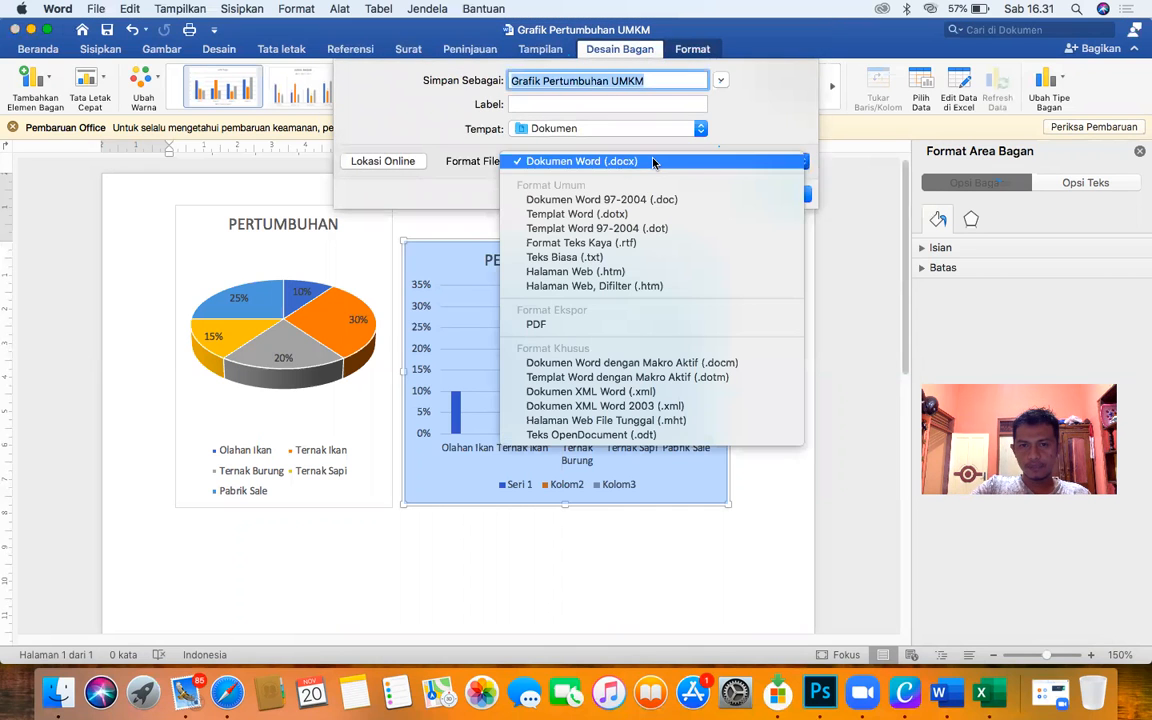
click(537, 326)
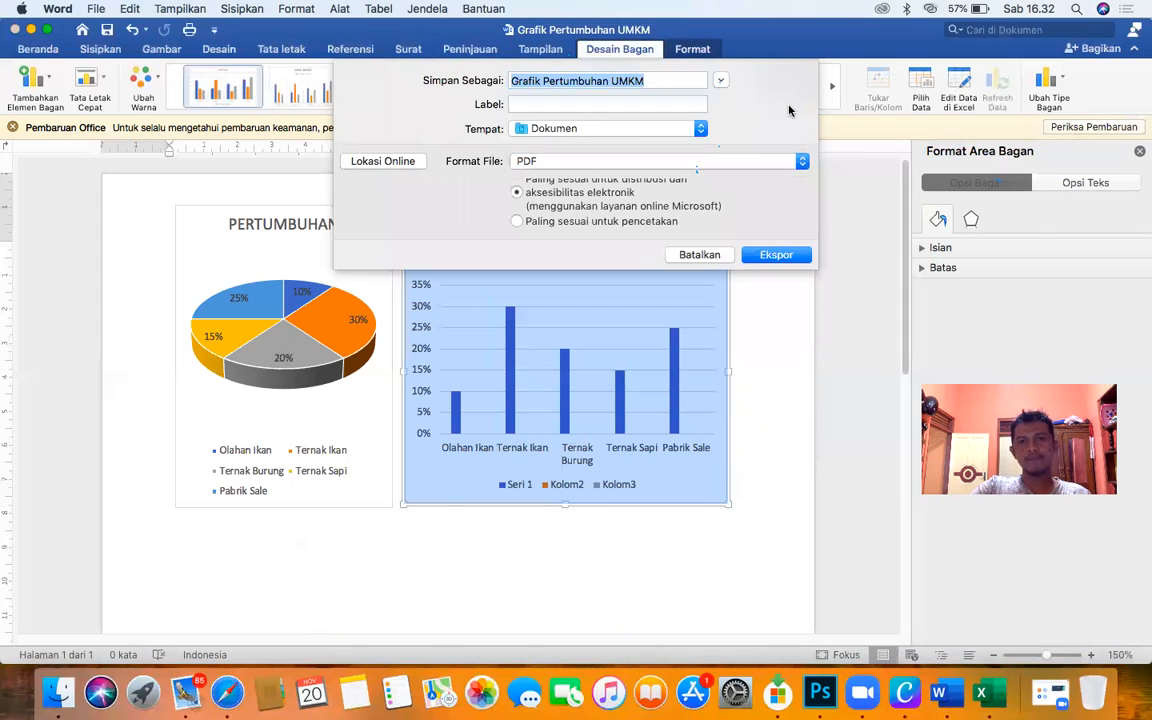
click(776, 255)
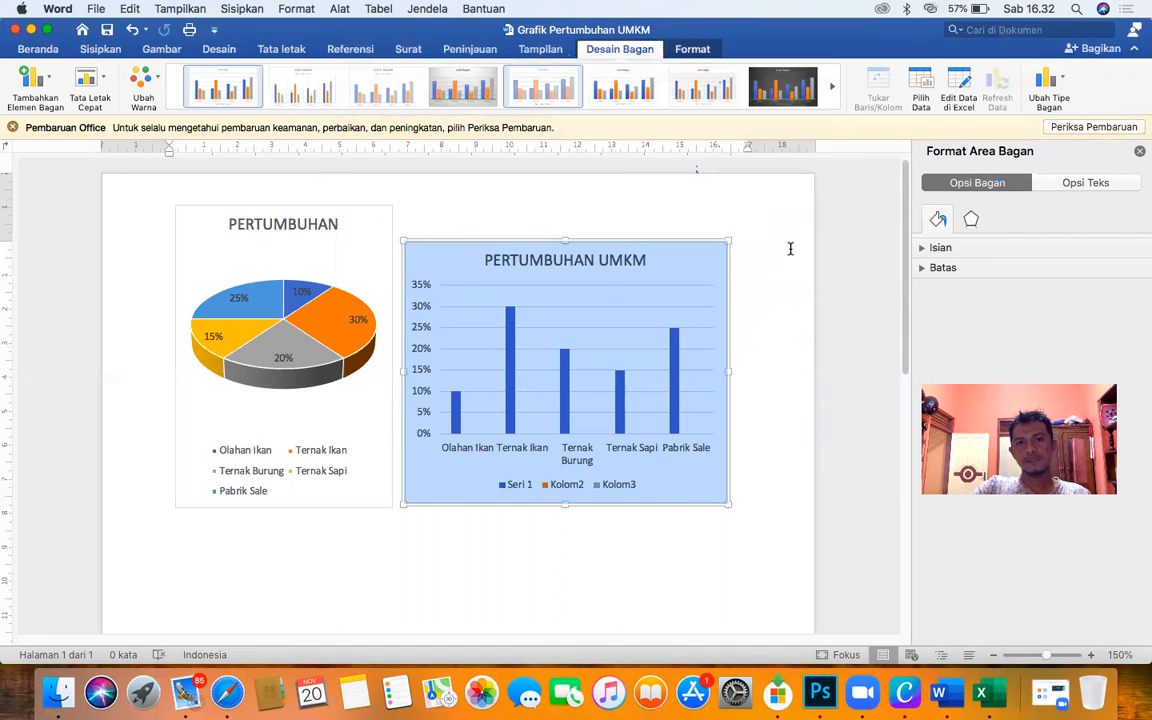
Step: Switch to Finder and compare the previews of the Word and PDF versions of Grafik Pertumbuhan UMKM in the Dokumen folder
click(58, 692)
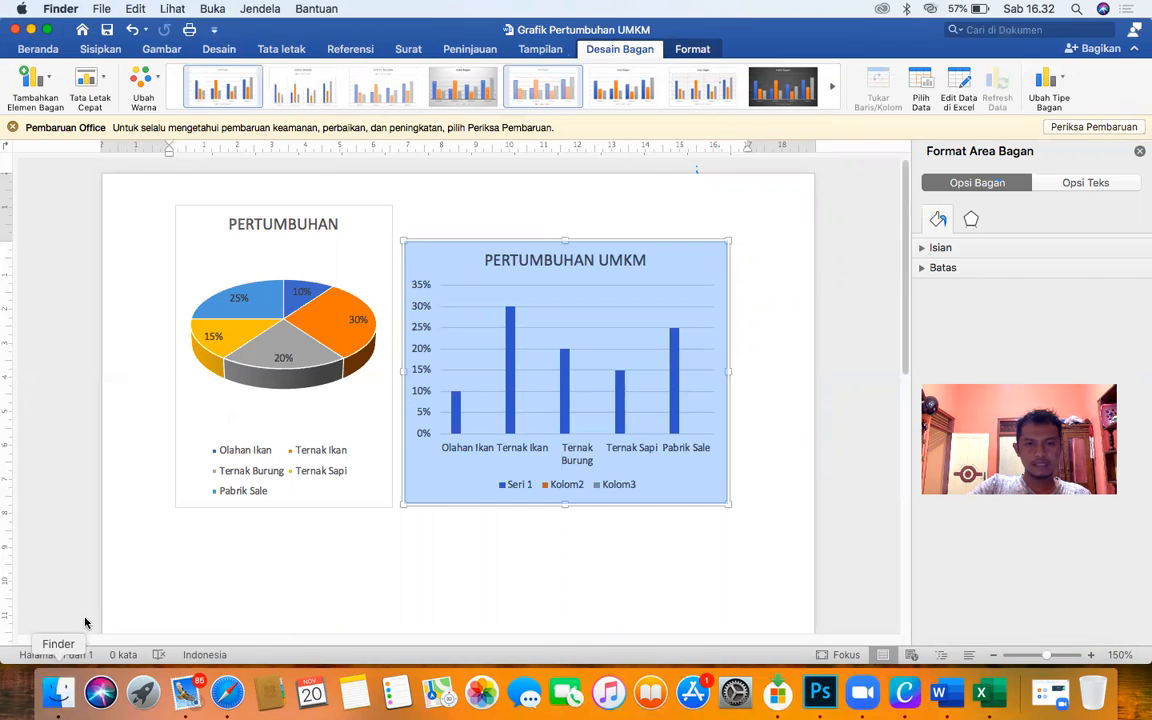
click(86, 276)
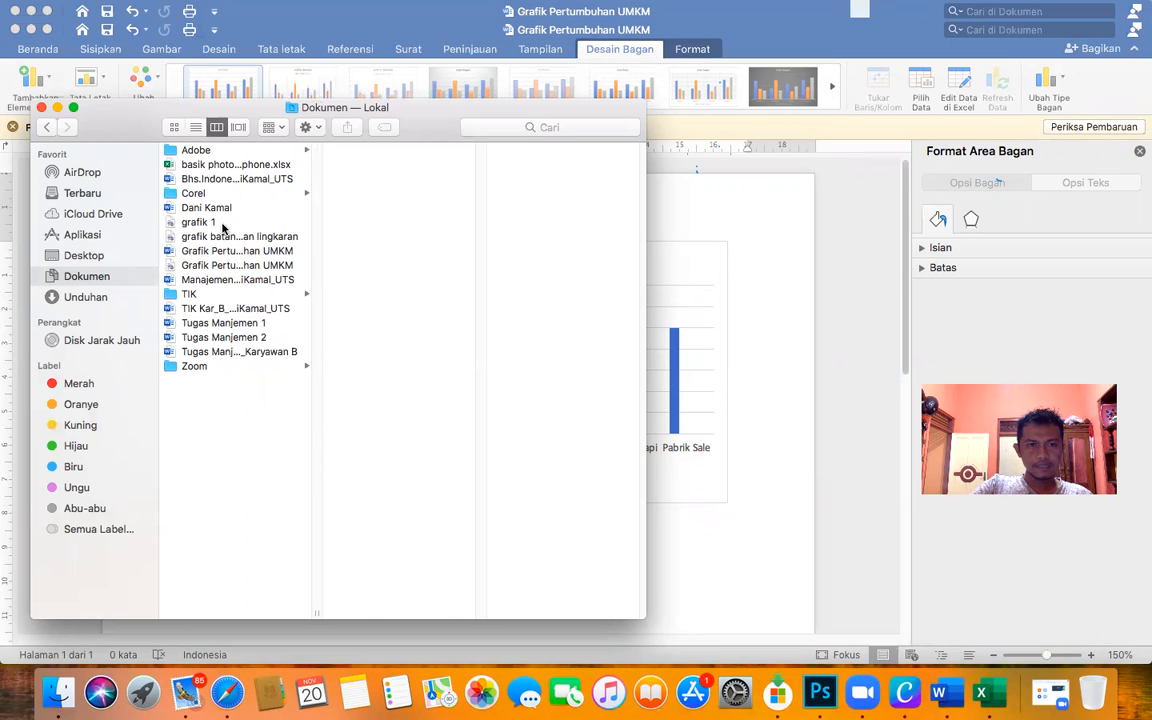
click(237, 251)
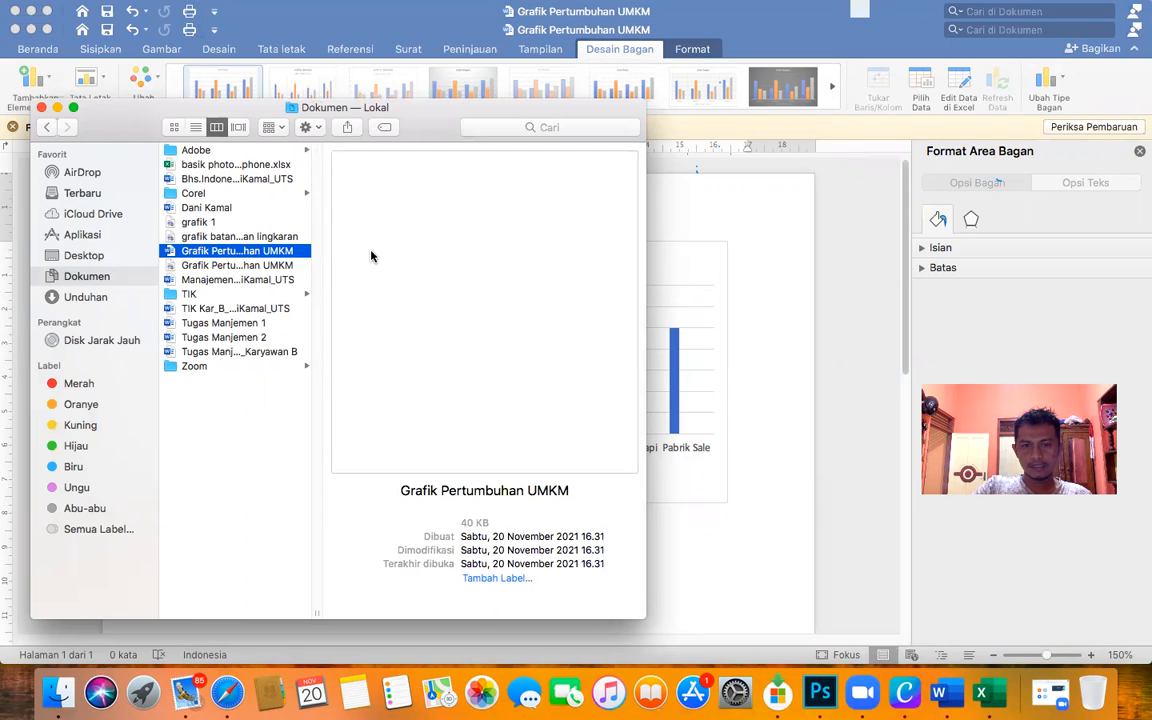
key(Down)
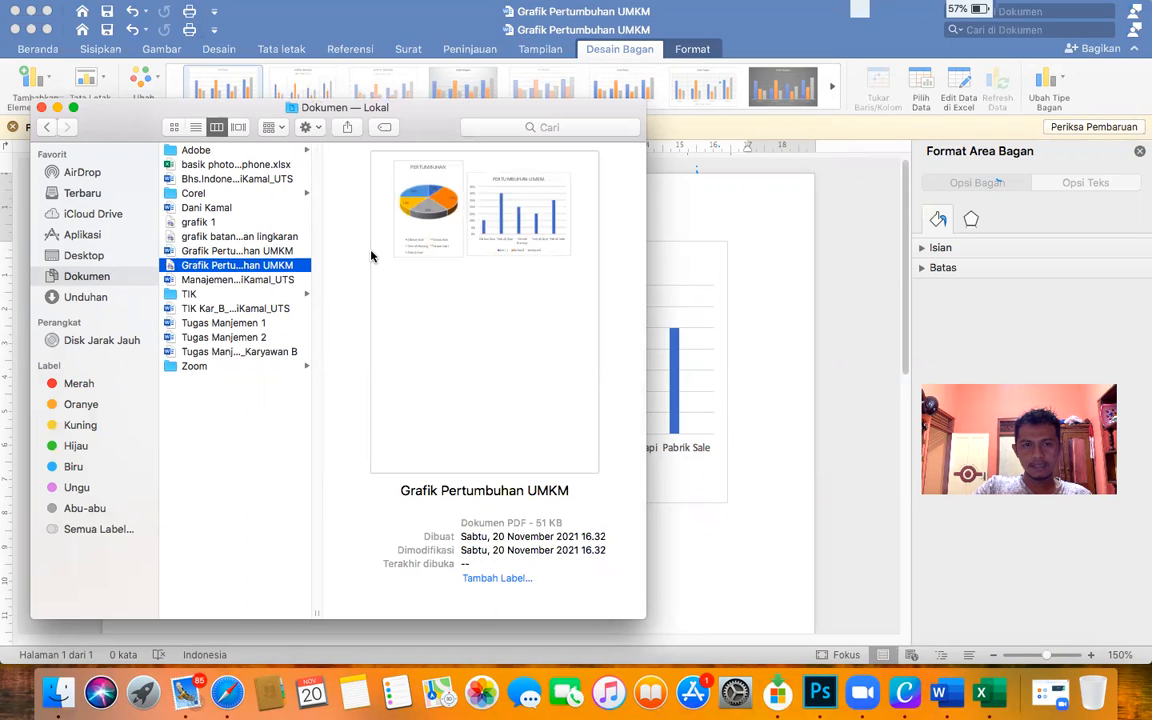
key(Up)
key(Down)
key(Up)
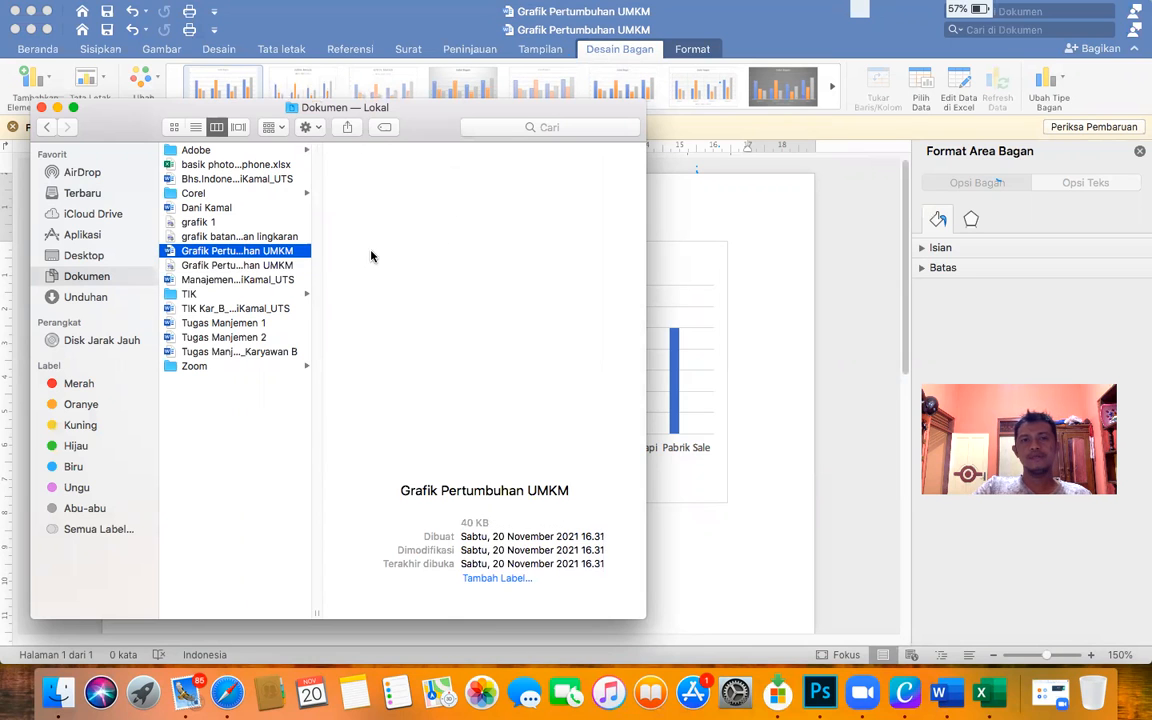
Step: Close the open Finder windows and the chart document in Word
click(42, 107)
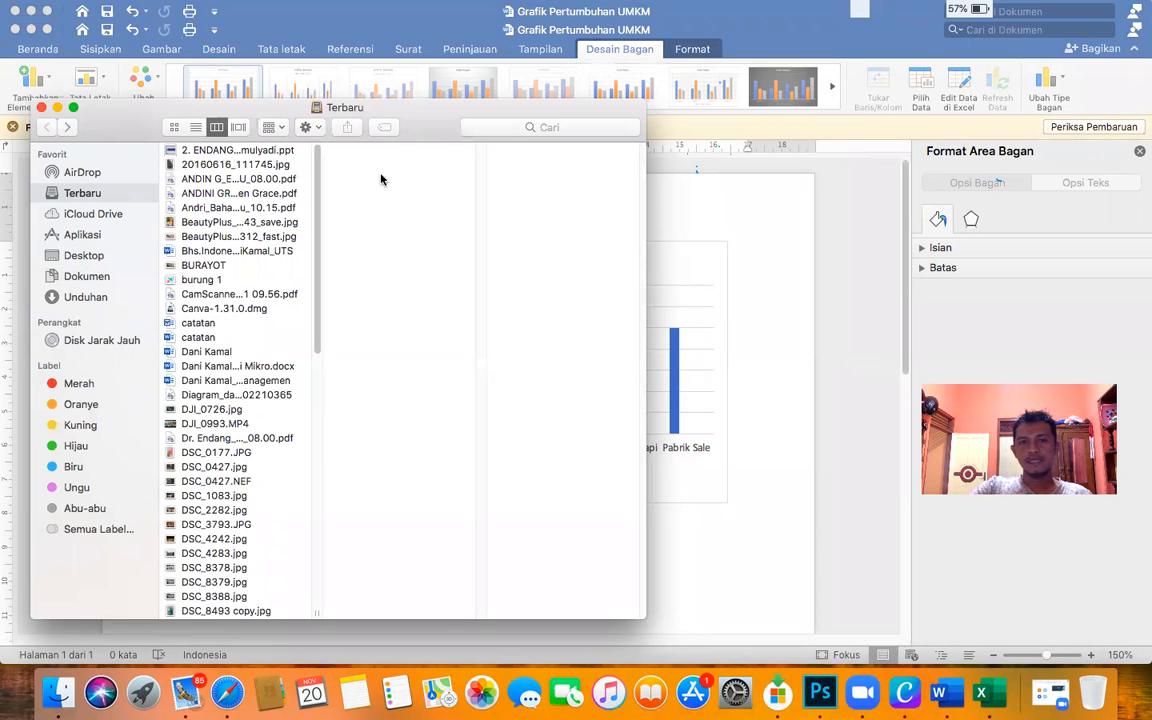
click(43, 107)
click(15, 28)
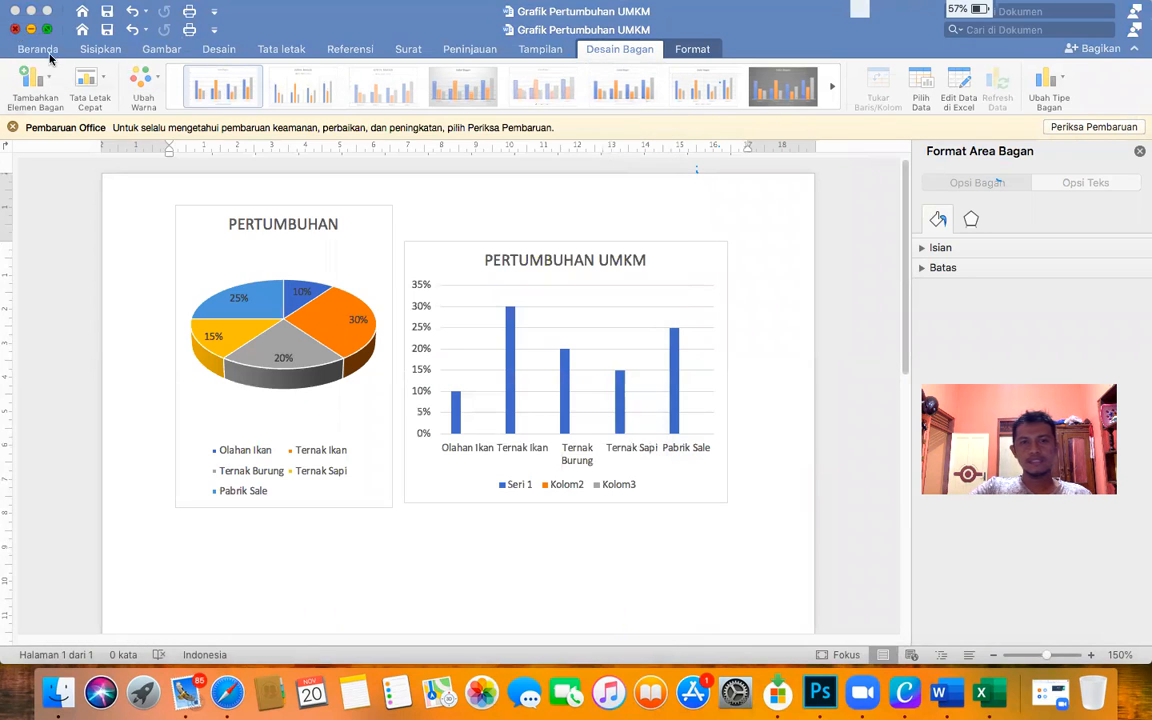